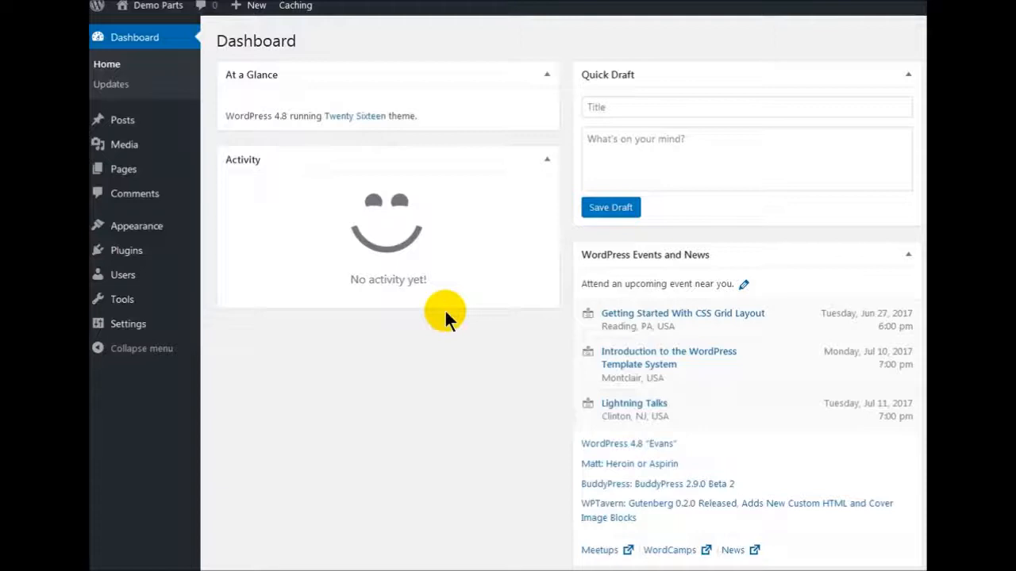
- Find WooCommerce by Automattic among the available plugins, install it and activate it
mouse_move(129, 172)
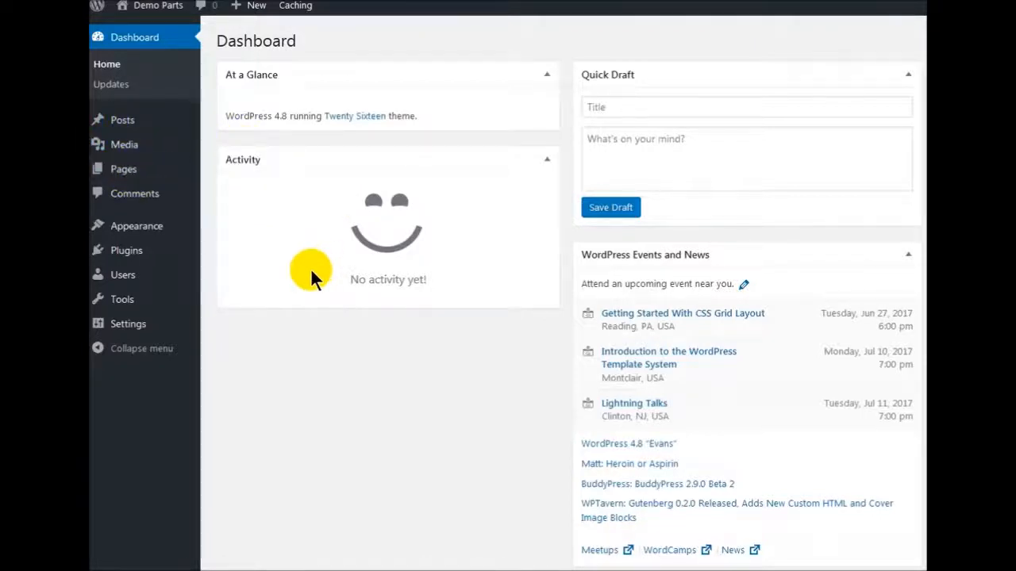
left_click(129, 255)
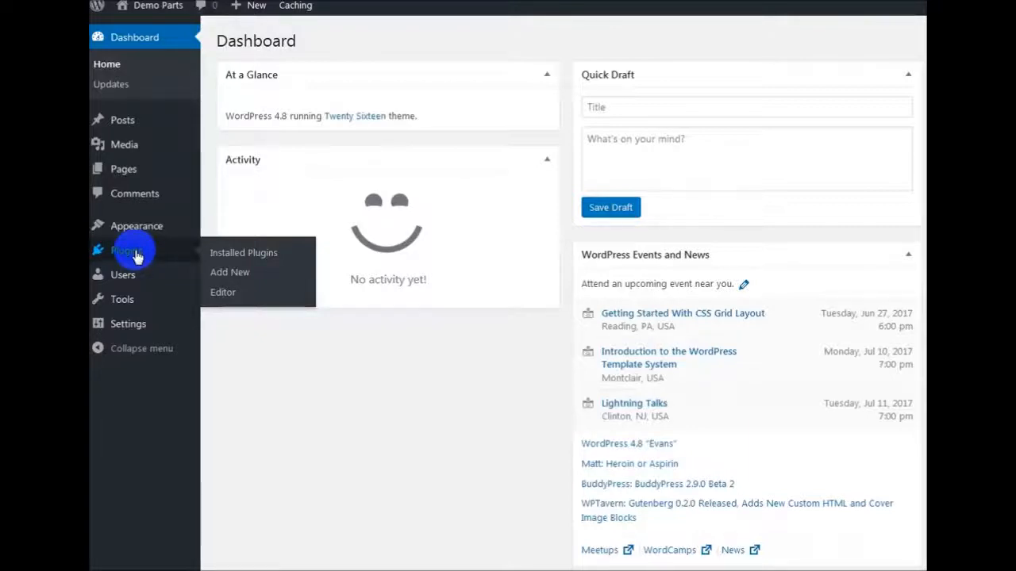
left_click(127, 251)
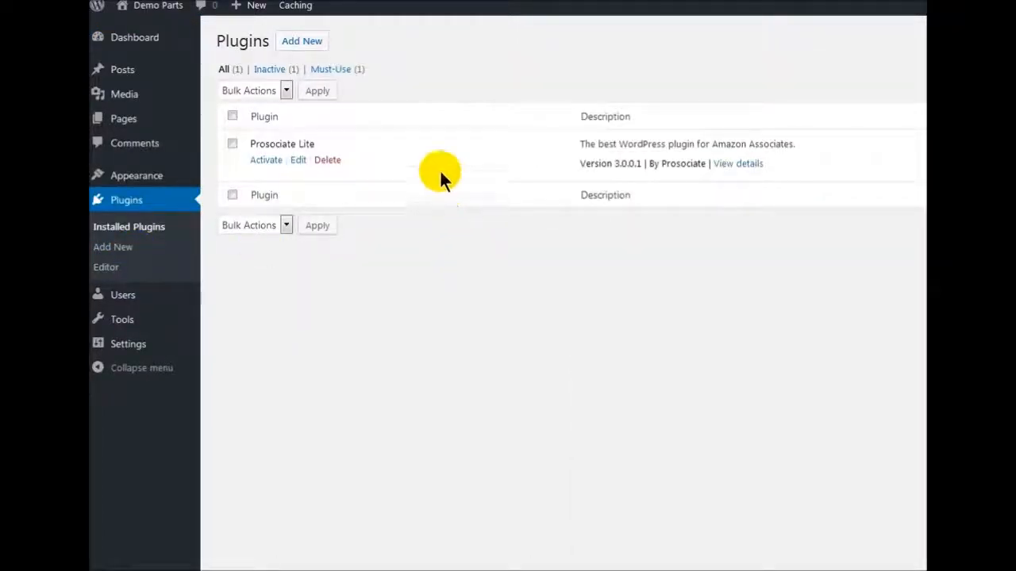
left_click(306, 41)
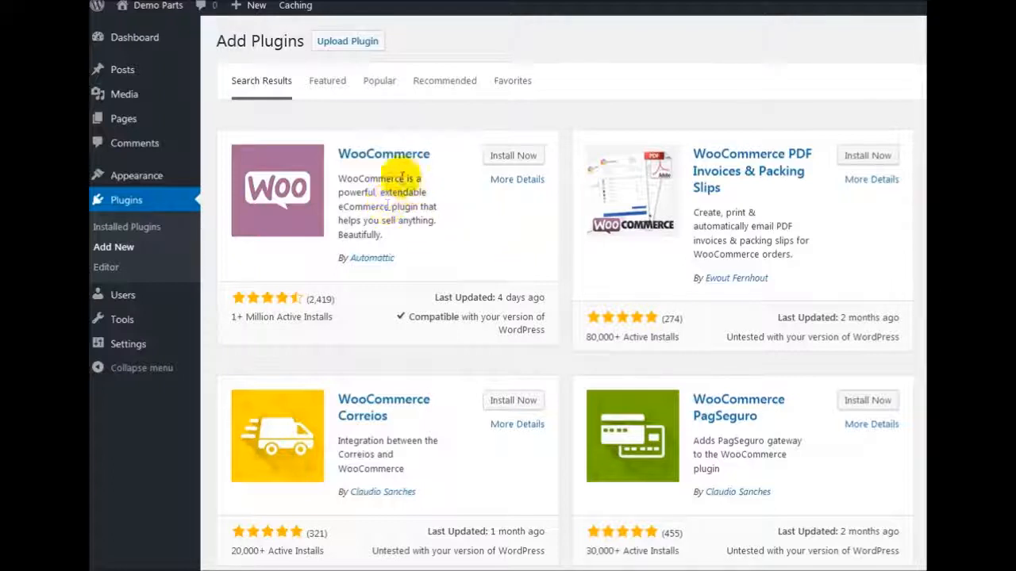
left_click(512, 157)
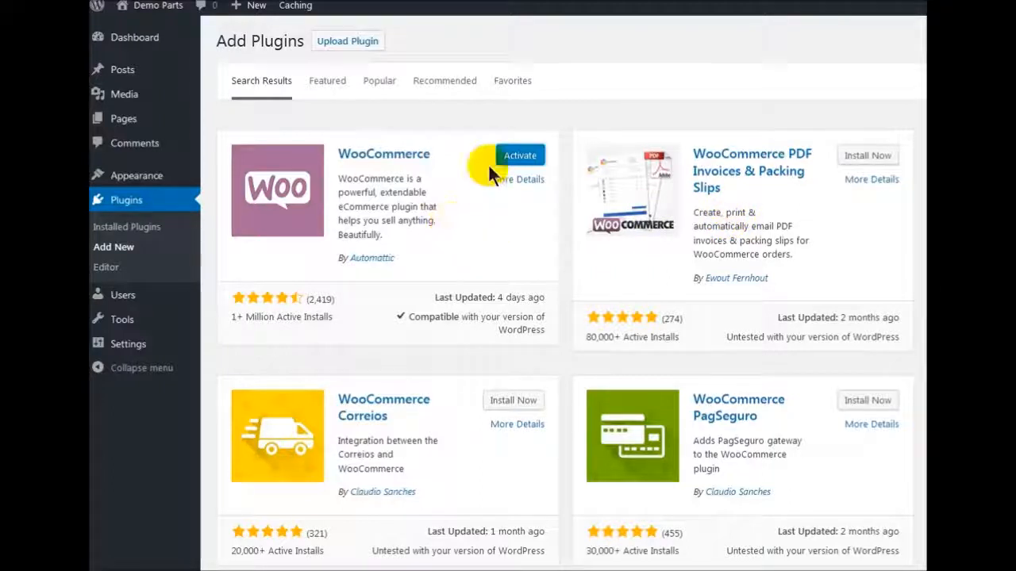
left_click(517, 160)
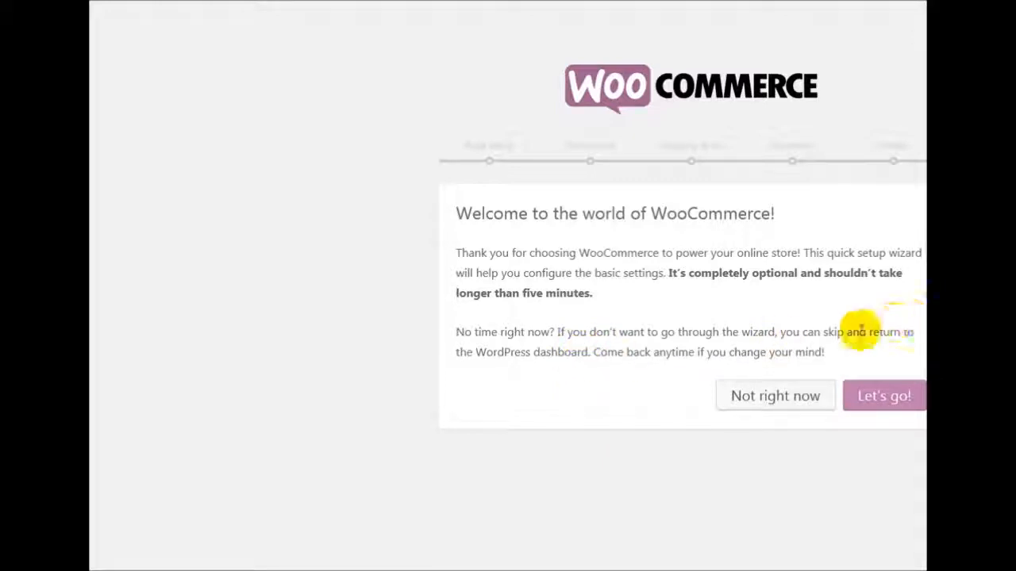
- Run the WooCommerce setup wizard through page setup, setting the store location to United States (US) — Alaska and turning off shipping of physical goods
left_click(880, 399)
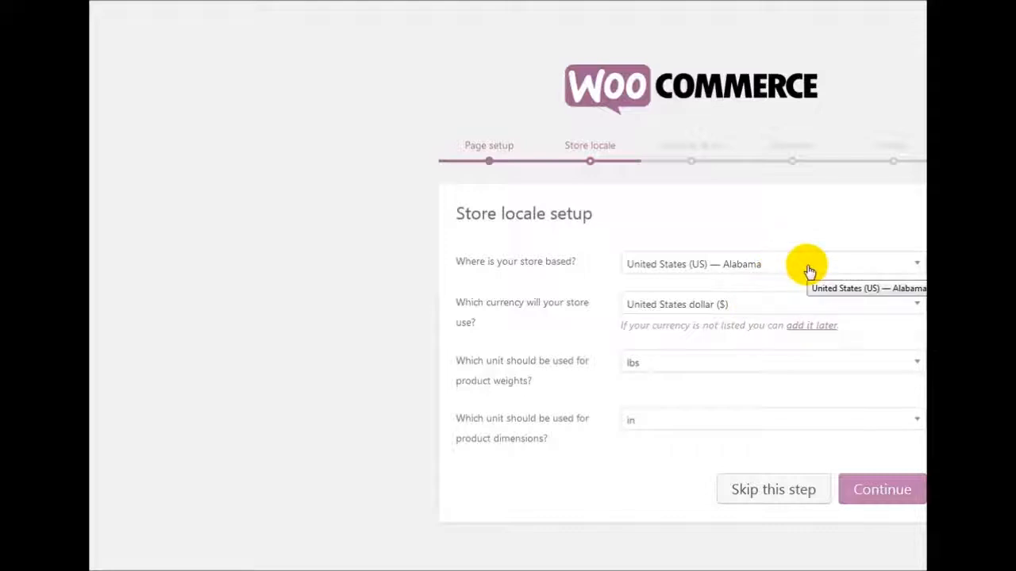
left_click(911, 264)
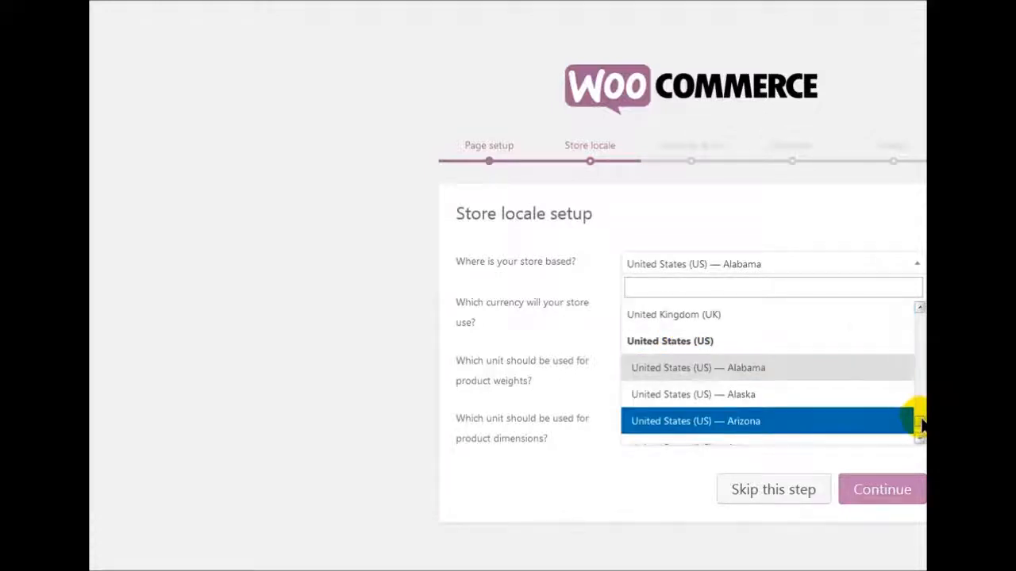
left_click(816, 399)
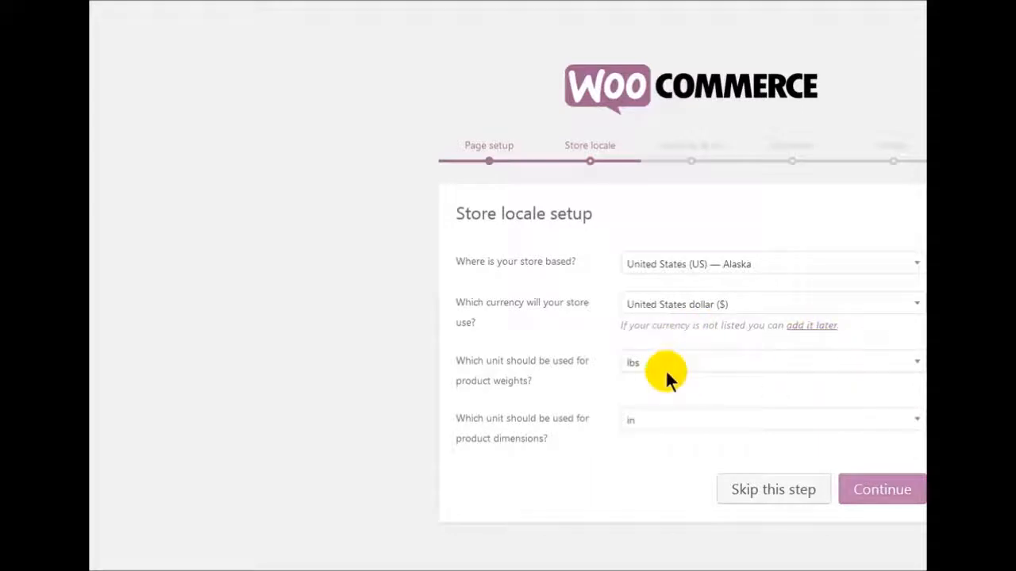
left_click(876, 490)
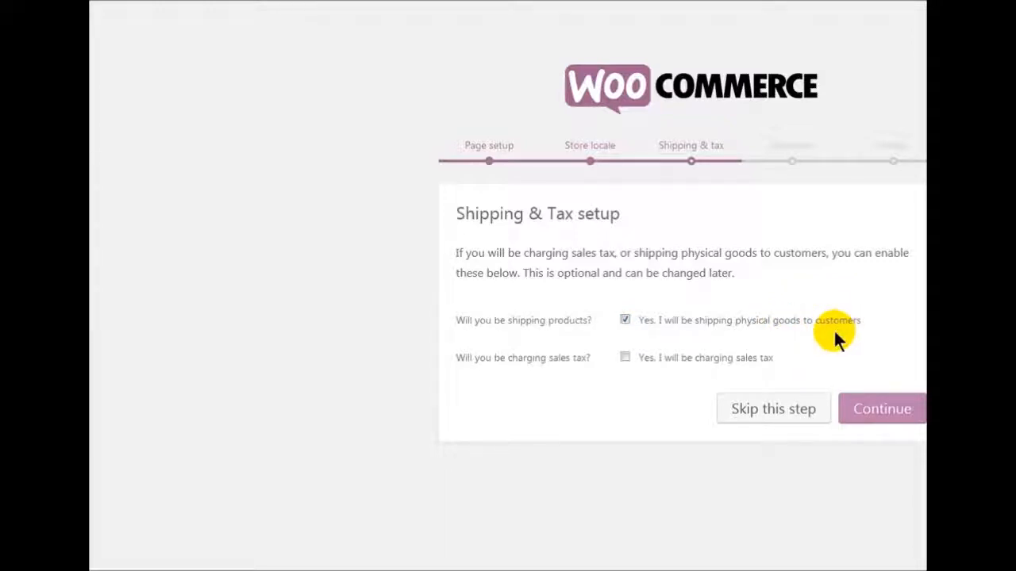
left_click(624, 319)
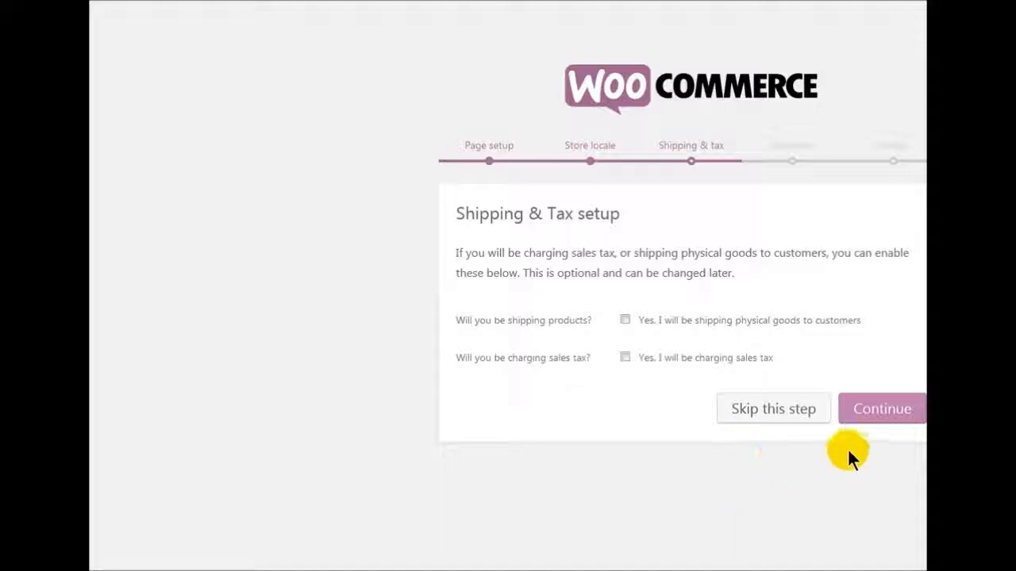
left_click(881, 410)
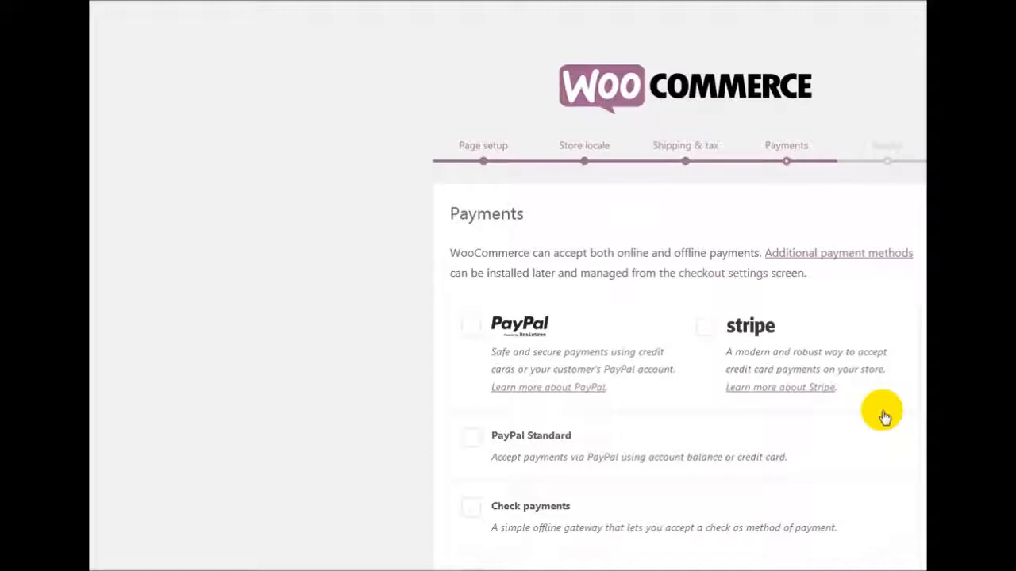
scroll(885, 417, "down", 2)
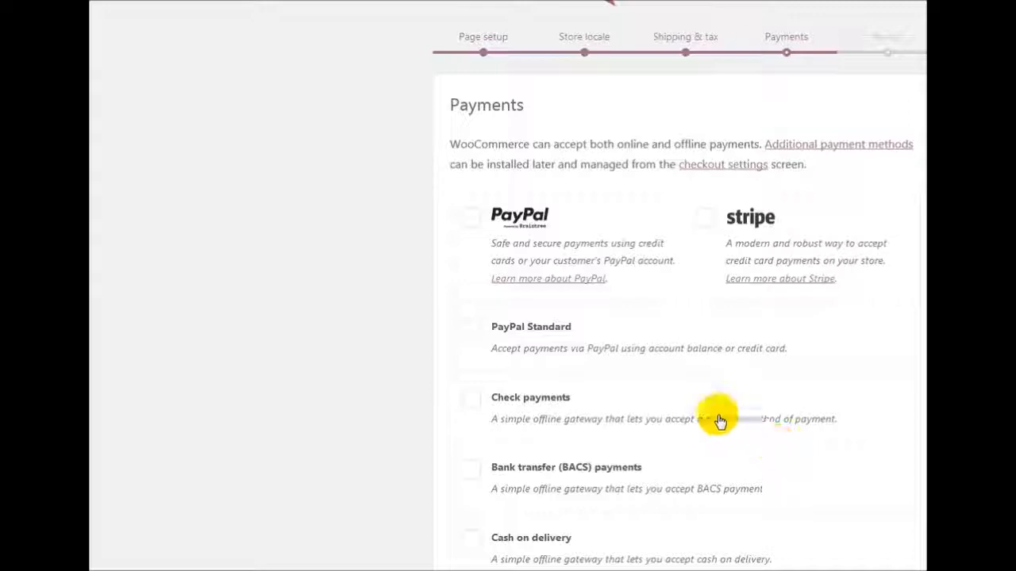
left_click(470, 332)
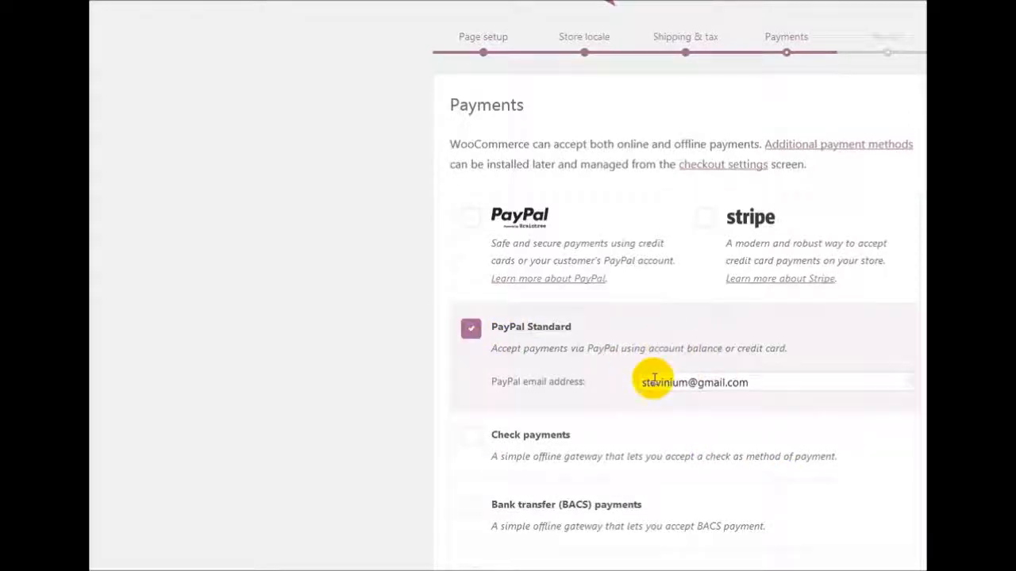
left_click_drag(642, 383, 793, 379)
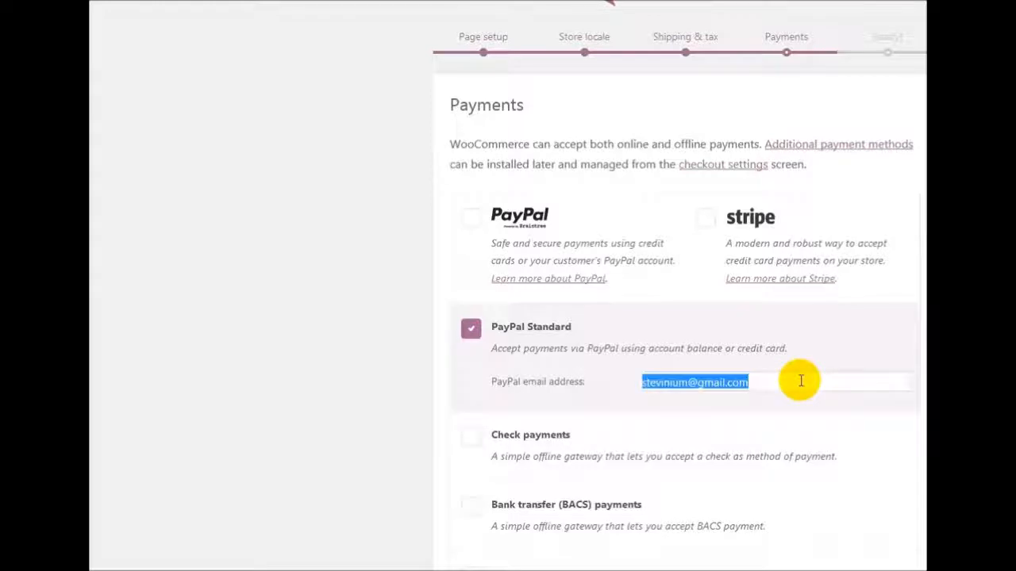
left_click(801, 381)
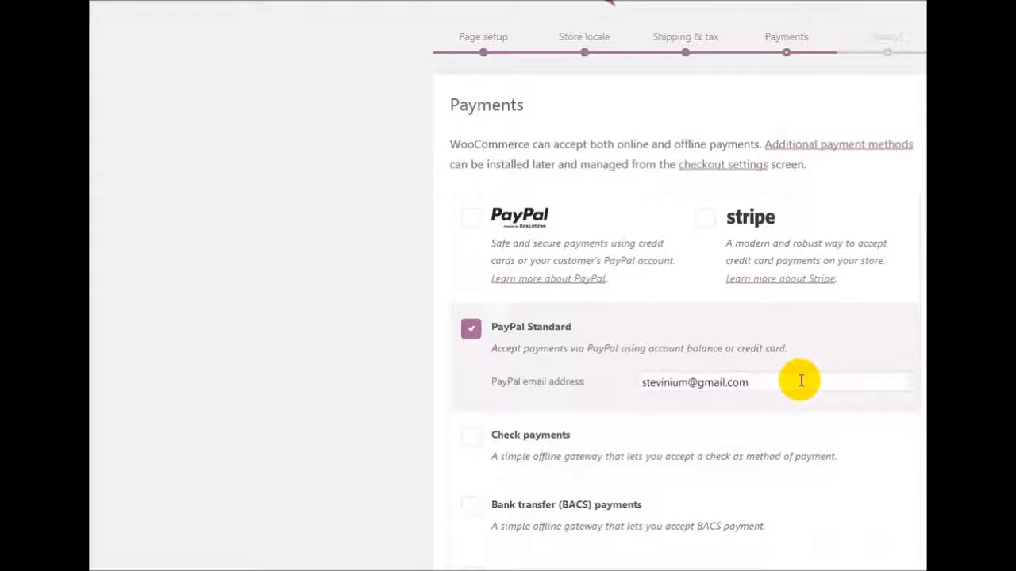
left_click(641, 384)
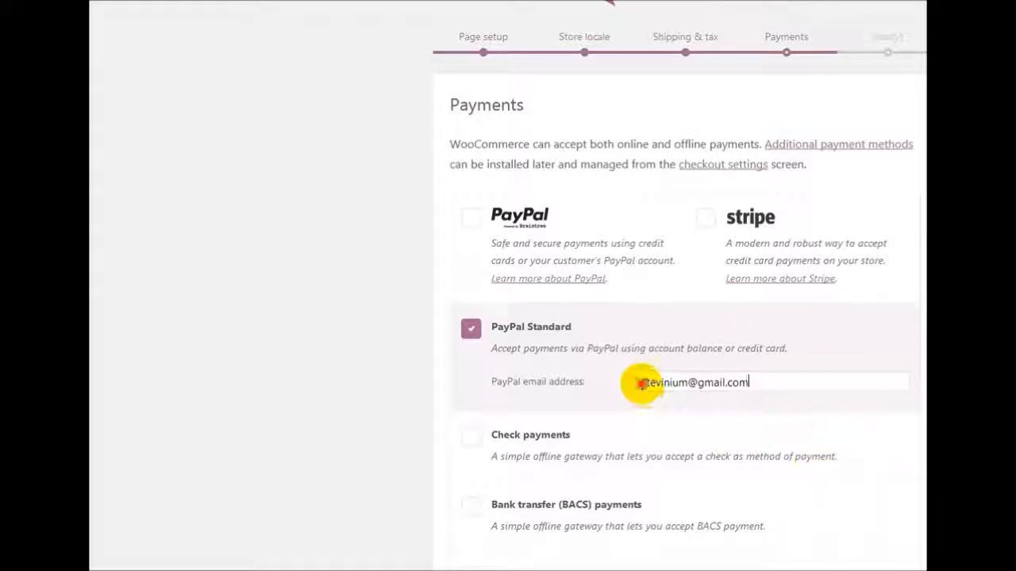
left_click_drag(641, 384, 804, 385)
key("BackSpace")
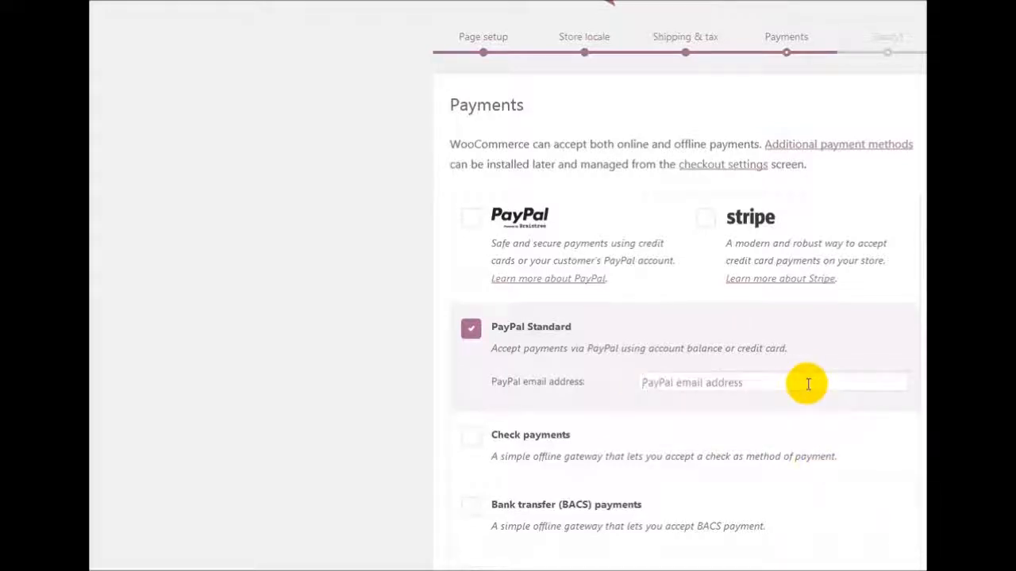
left_click(469, 330)
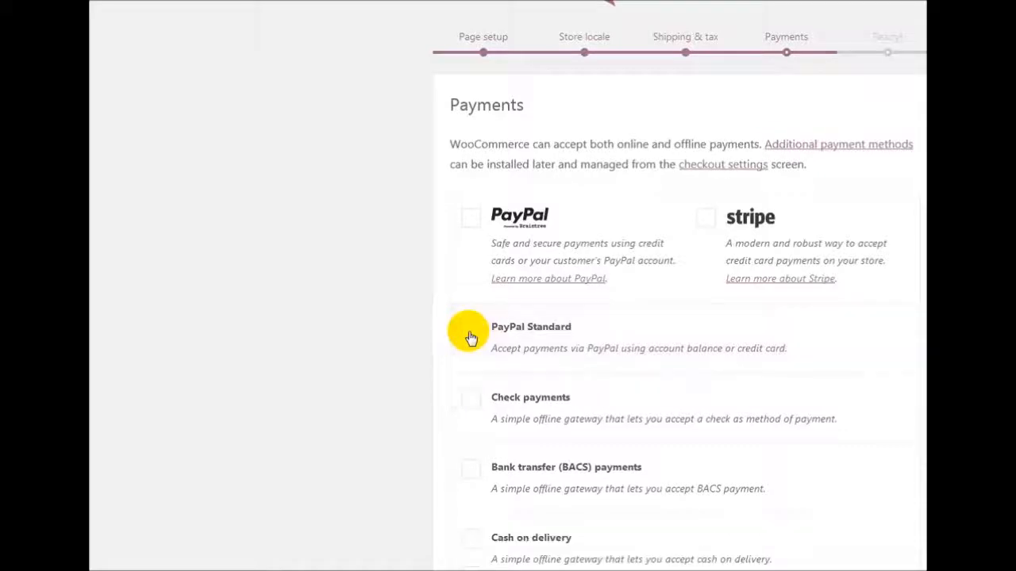
- Finish the WooCommerce setup wizard without payment methods, decline usage data collection and return to the WordPress dashboard
key("Return")
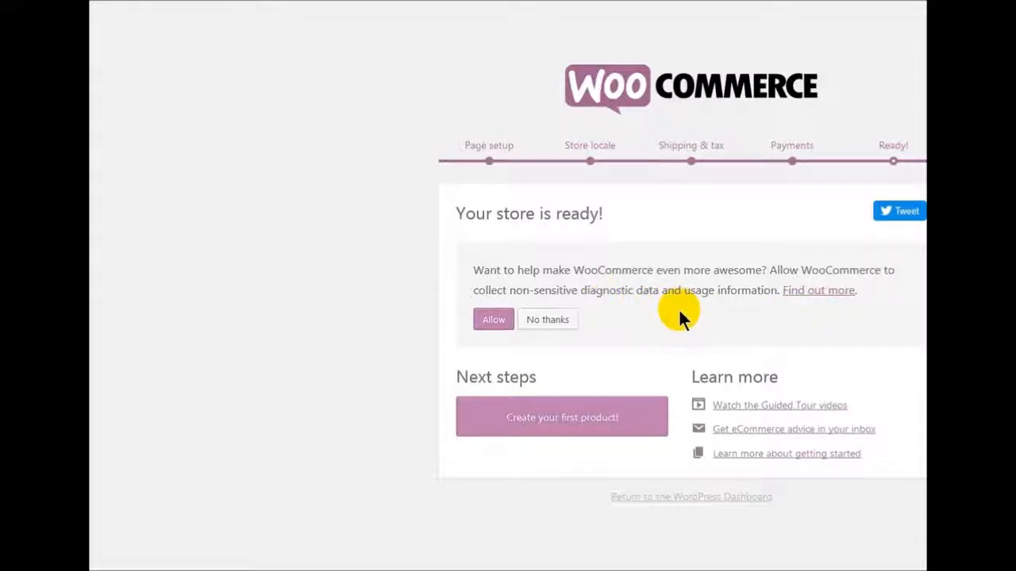
left_click(549, 322)
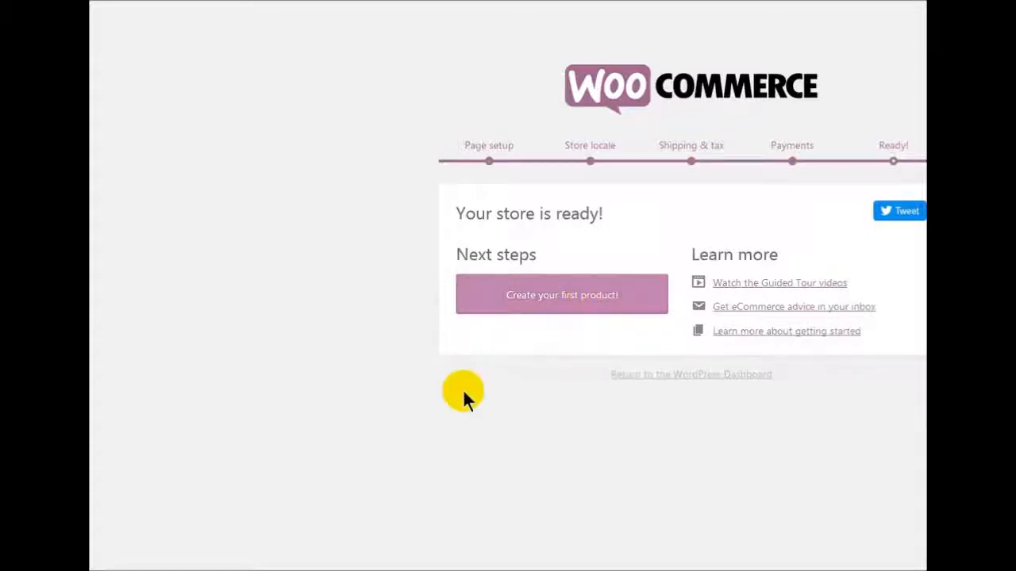
left_click(696, 378)
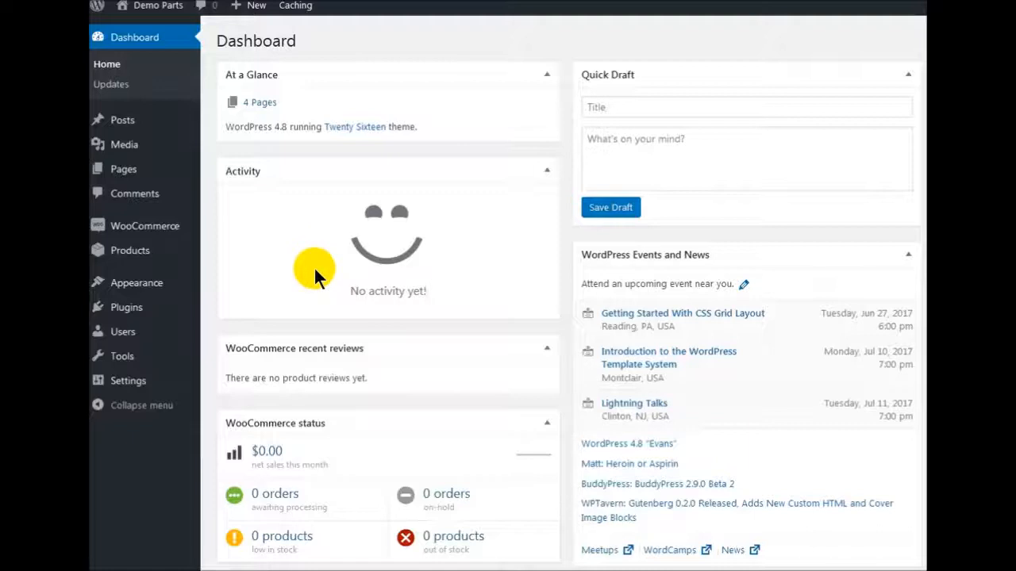
- Activate the installed Prosociate Lite plugin
left_click(129, 310)
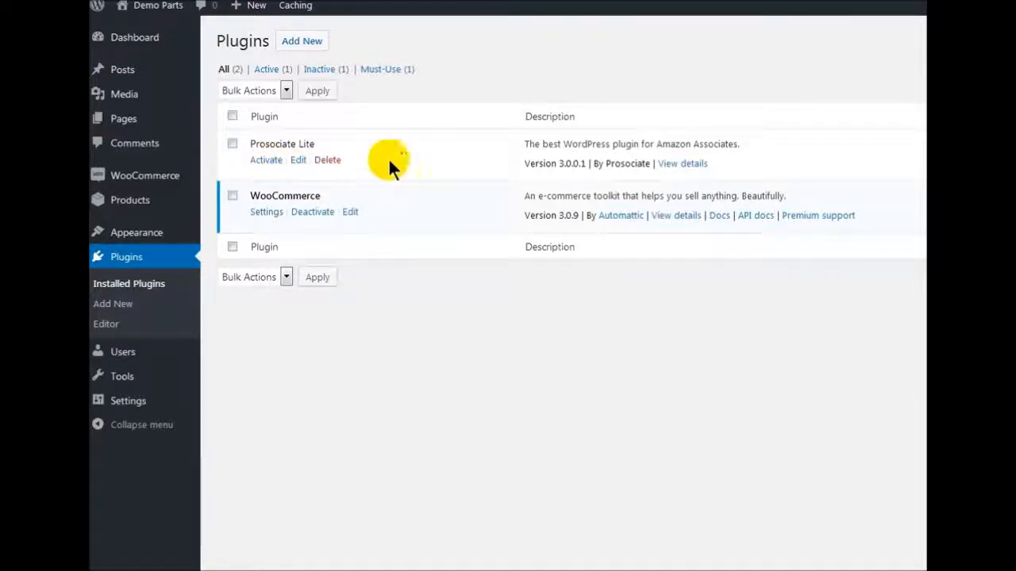
left_click(268, 164)
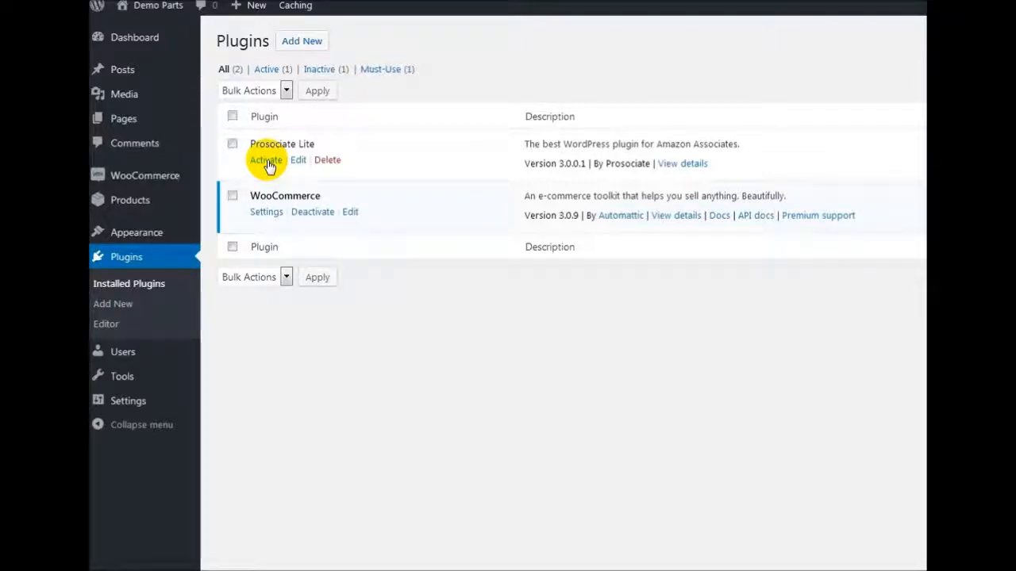
left_click(268, 161)
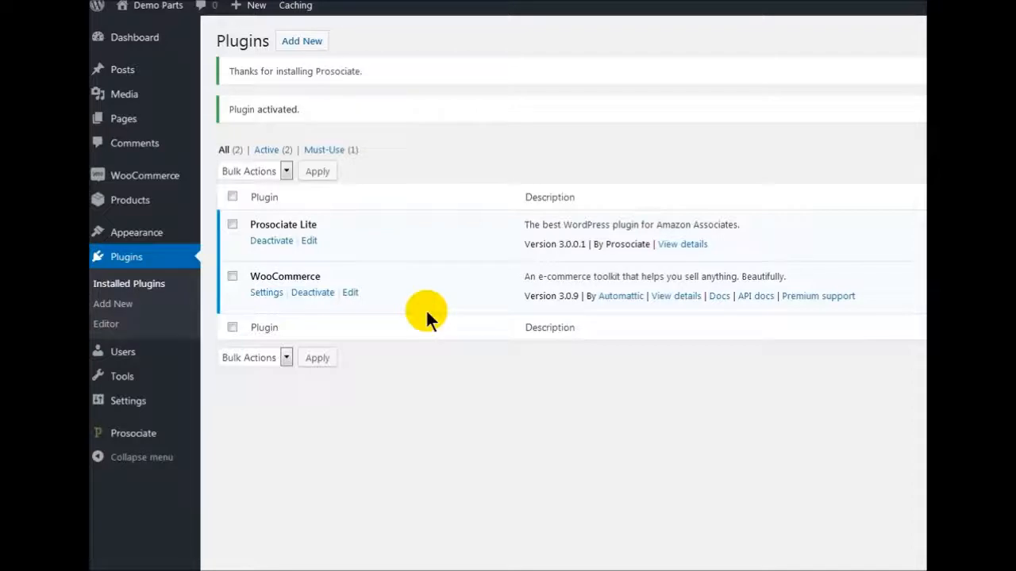
- Review the General and Products pages of the WooCommerce settings
left_click(162, 179)
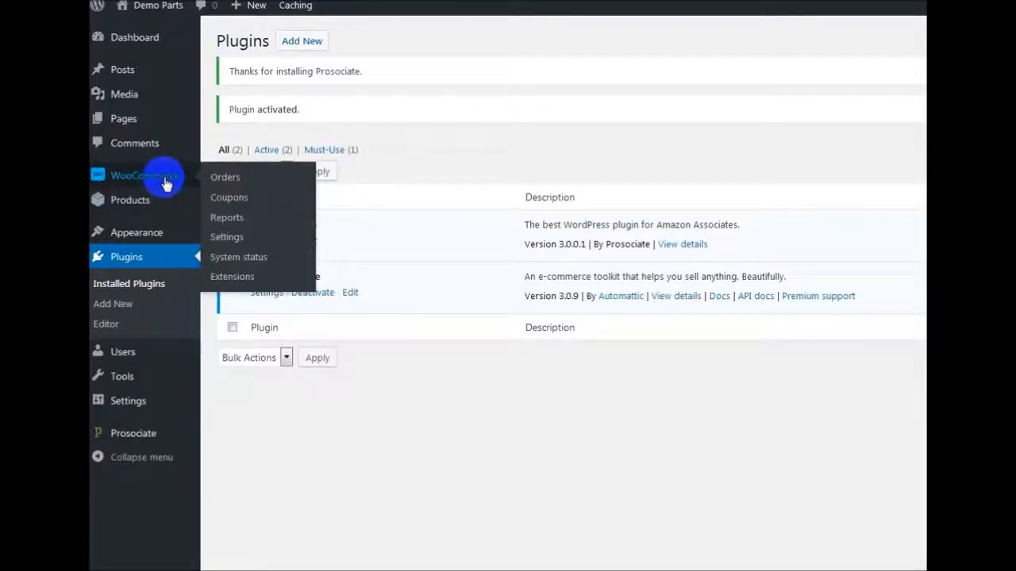
left_click(230, 238)
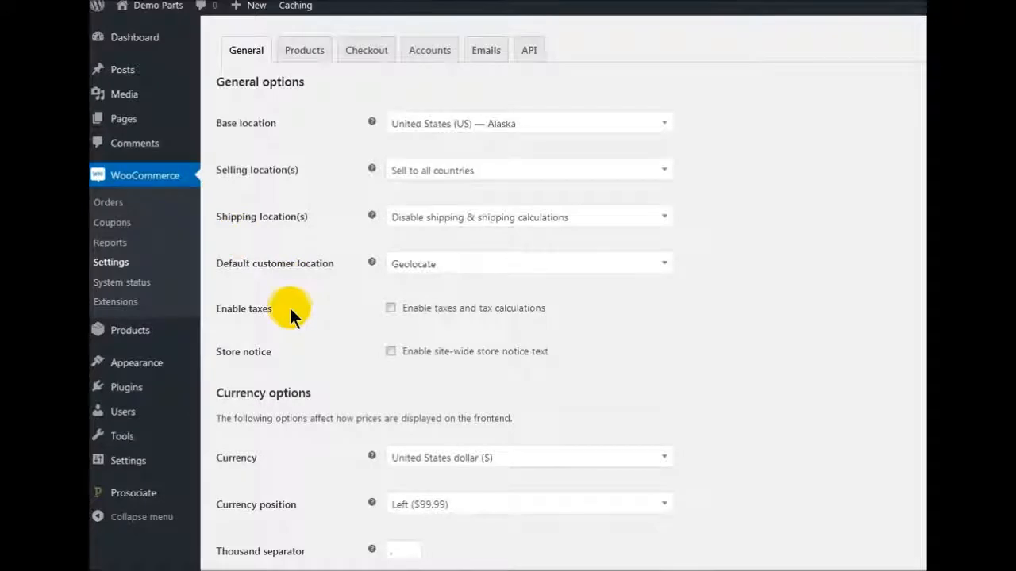
scroll(290, 305, "down", 2)
scroll(295, 309, "up", 2)
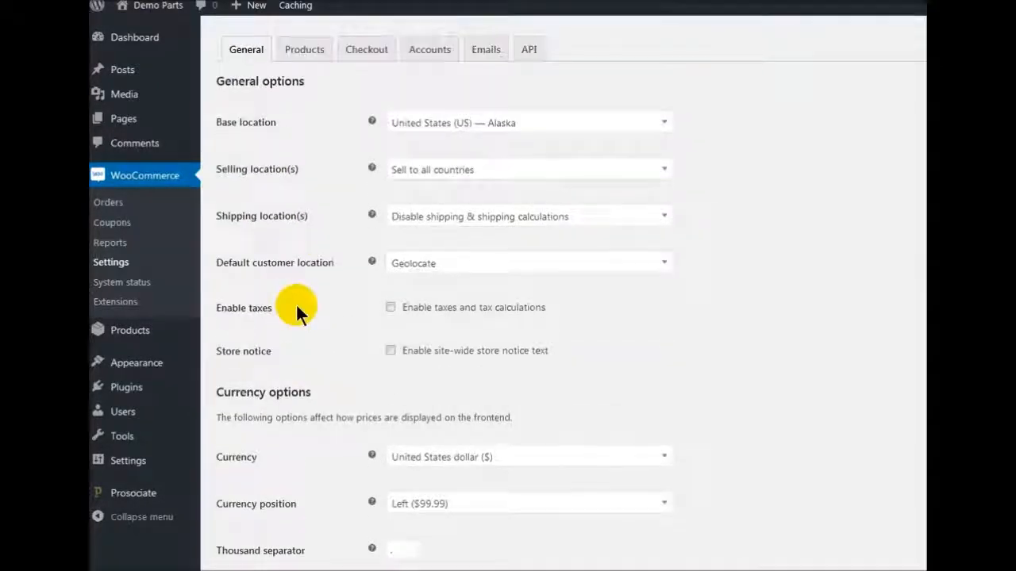
left_click(305, 51)
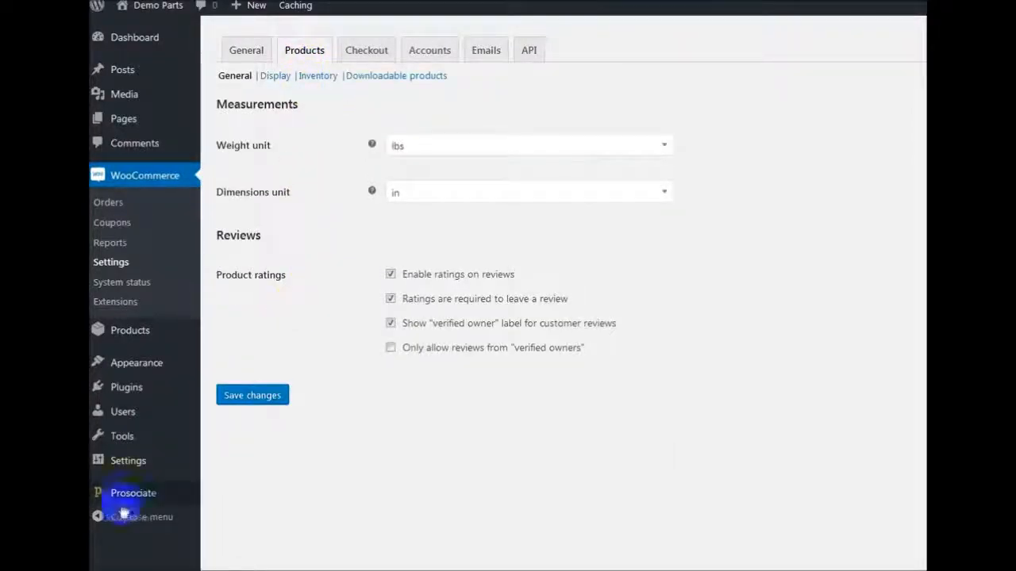
- In the Prosociate general settings, enter the Associate ID, AWS Access Key ID and AWS Secret Access Key, and save the changes
left_click(151, 496)
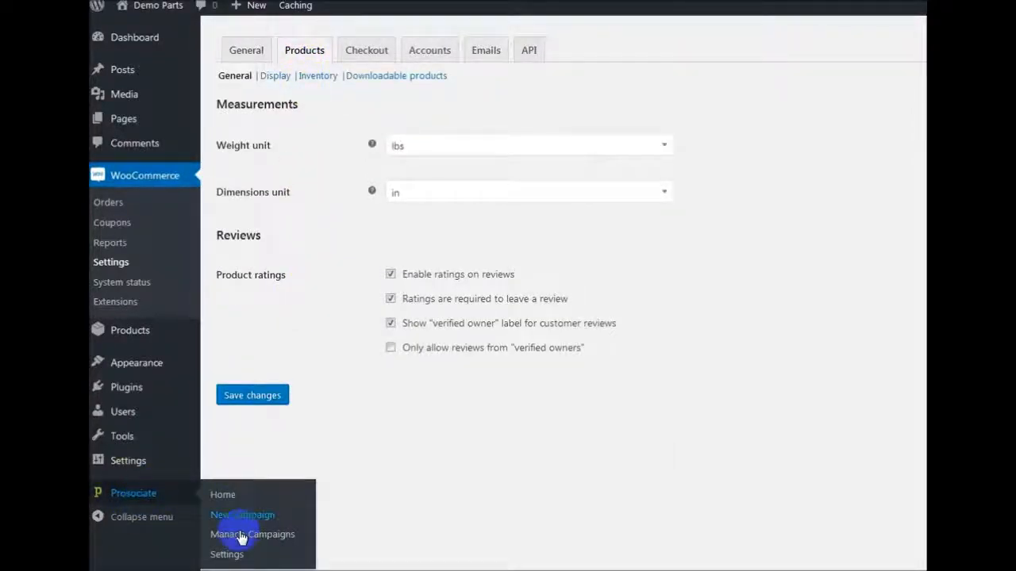
left_click(230, 558)
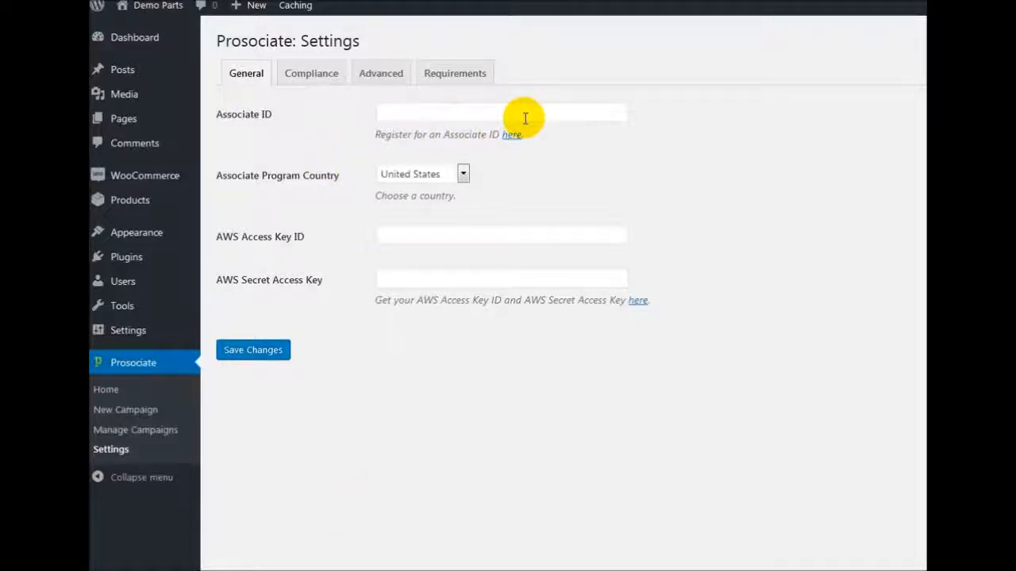
left_click(386, 110)
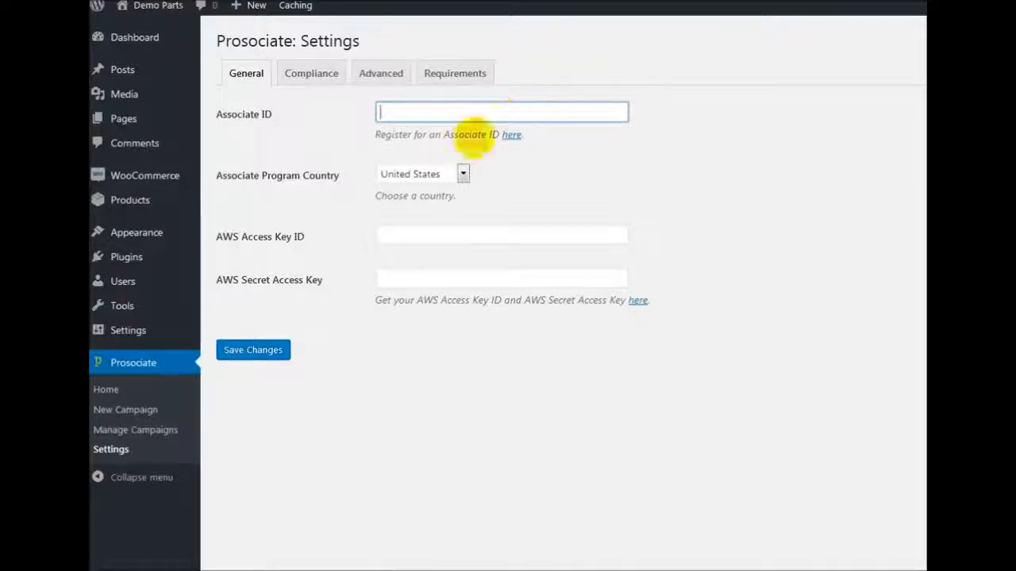
left_click(387, 236)
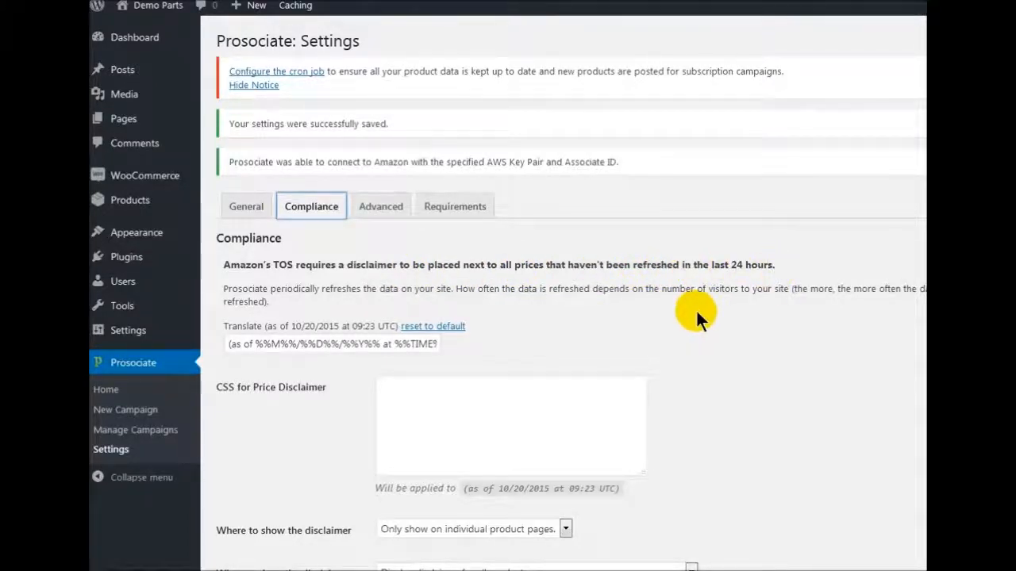
- In Prosociate's Compliance settings, select the Amazon content disclaimer text recommended for the site footer
scroll(754, 304, "down", 1)
scroll(758, 295, "down", 1)
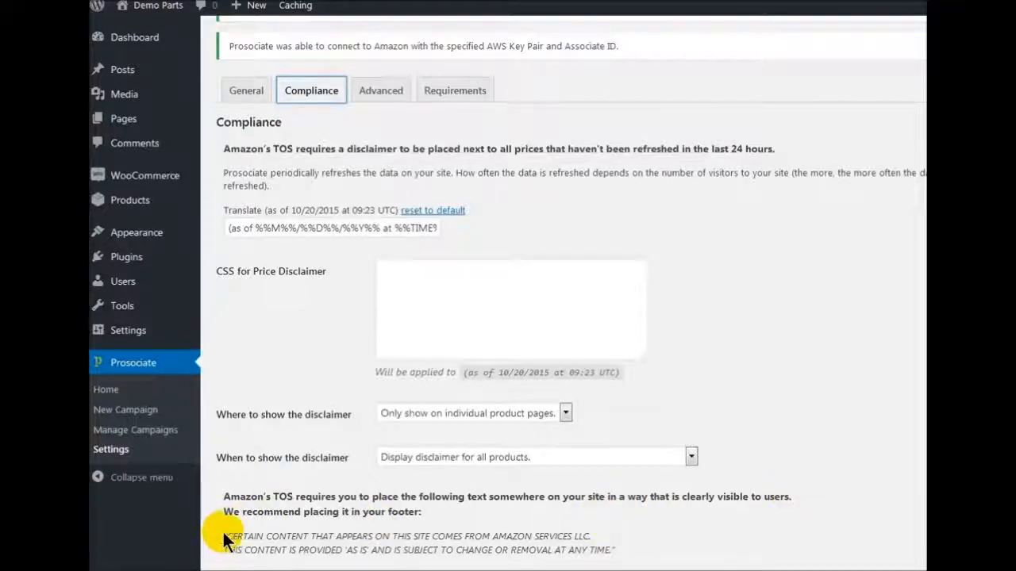
left_click_drag(224, 536, 641, 550)
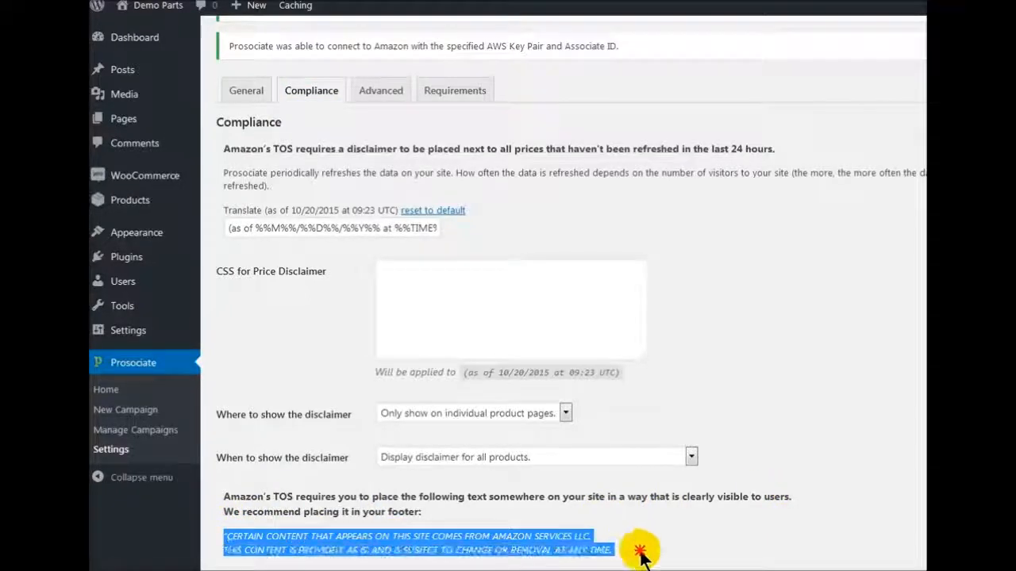
- Copy the selected Amazon content disclaimer text from Prosociate's Compliance settings
right_click(559, 537)
left_click(595, 551)
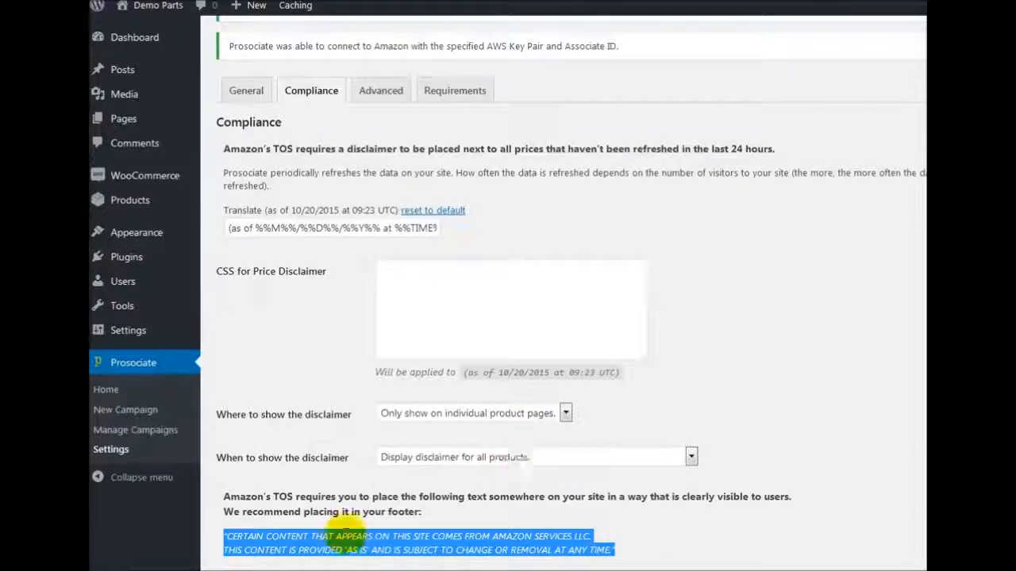
left_click(507, 547)
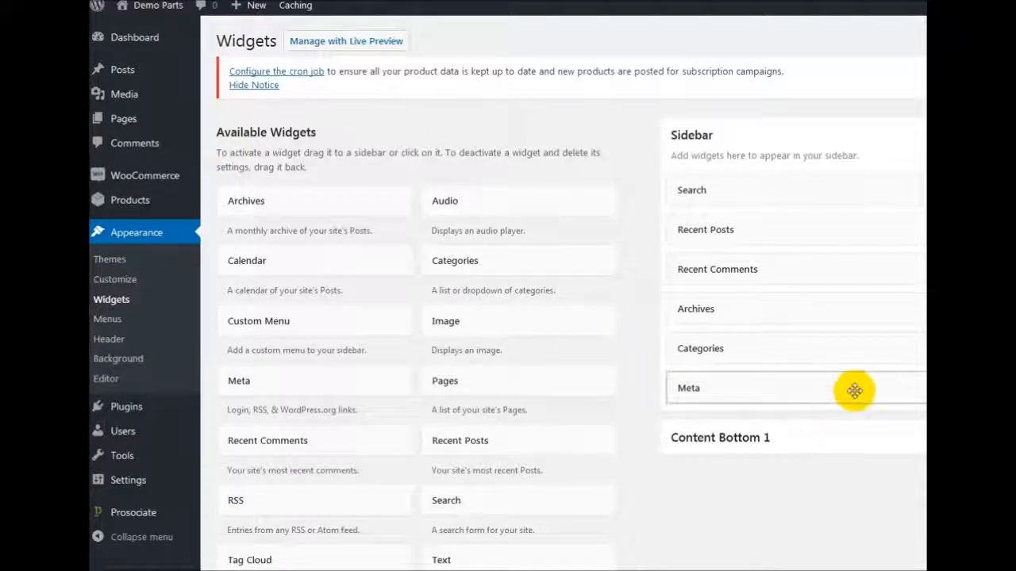
- On the Widgets page, delete all existing widgets from the Sidebar area, including Meta, Categories and Archives, and add a Text widget there
left_click(887, 388)
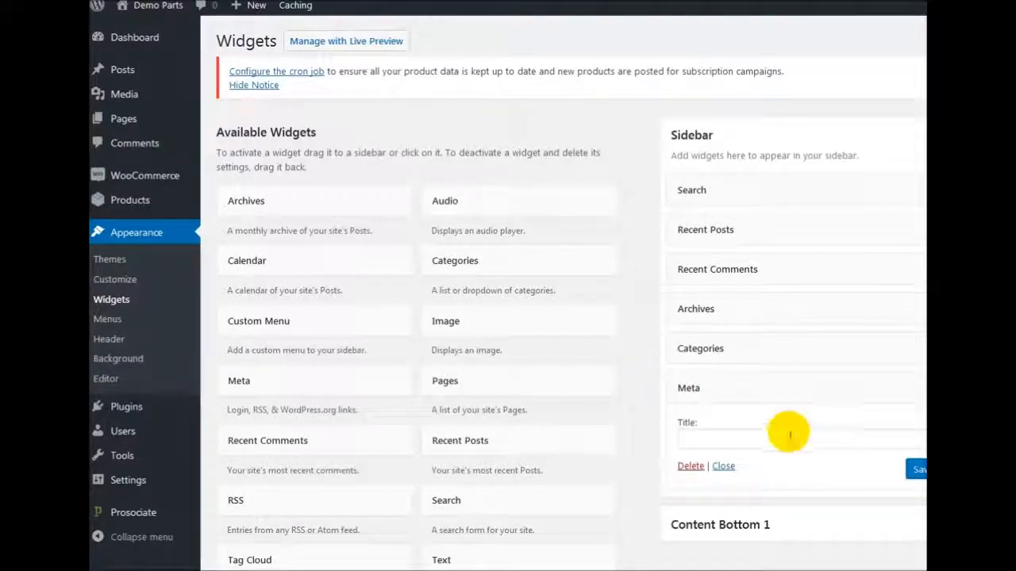
left_click(689, 468)
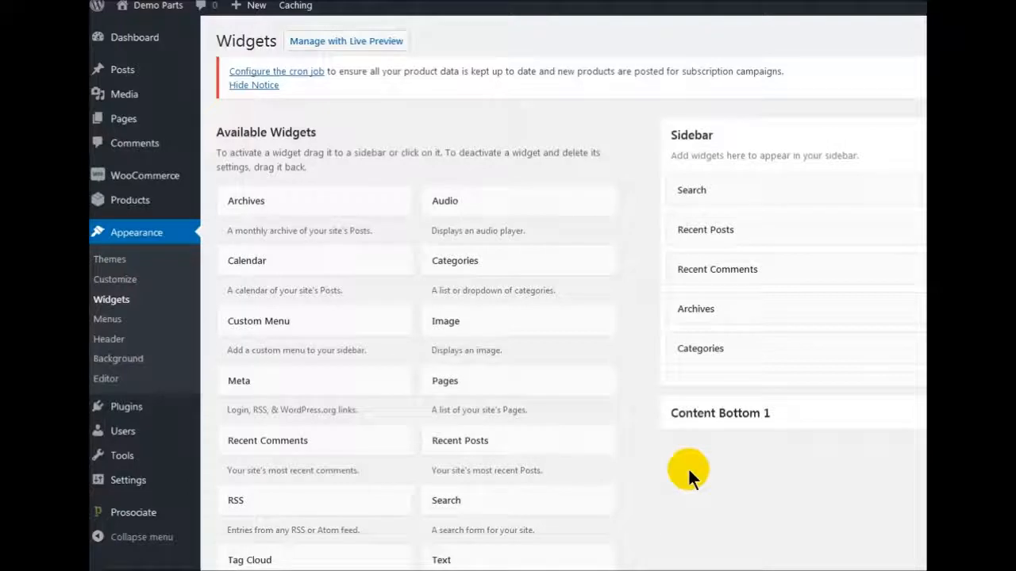
left_click(797, 348)
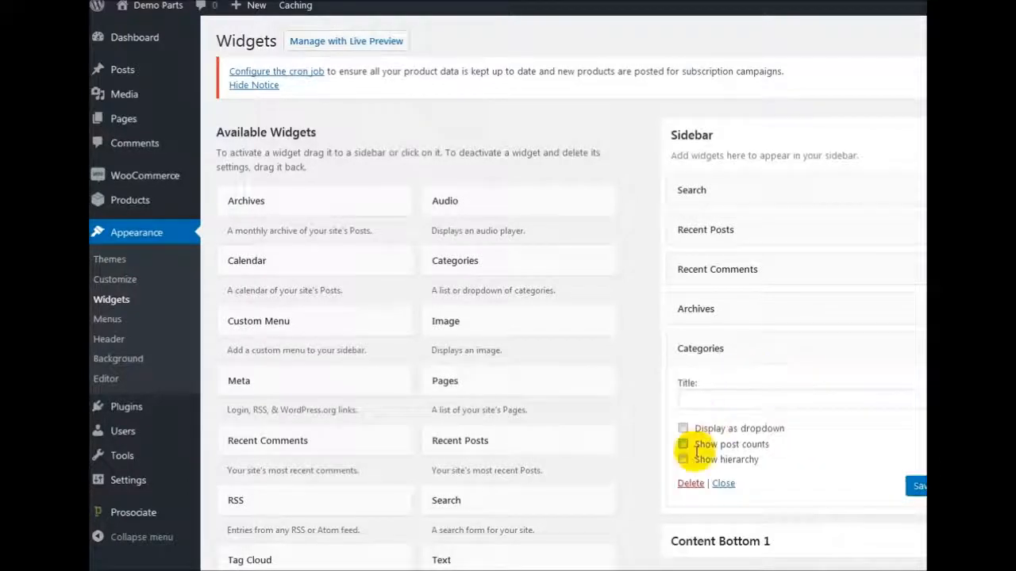
left_click(689, 483)
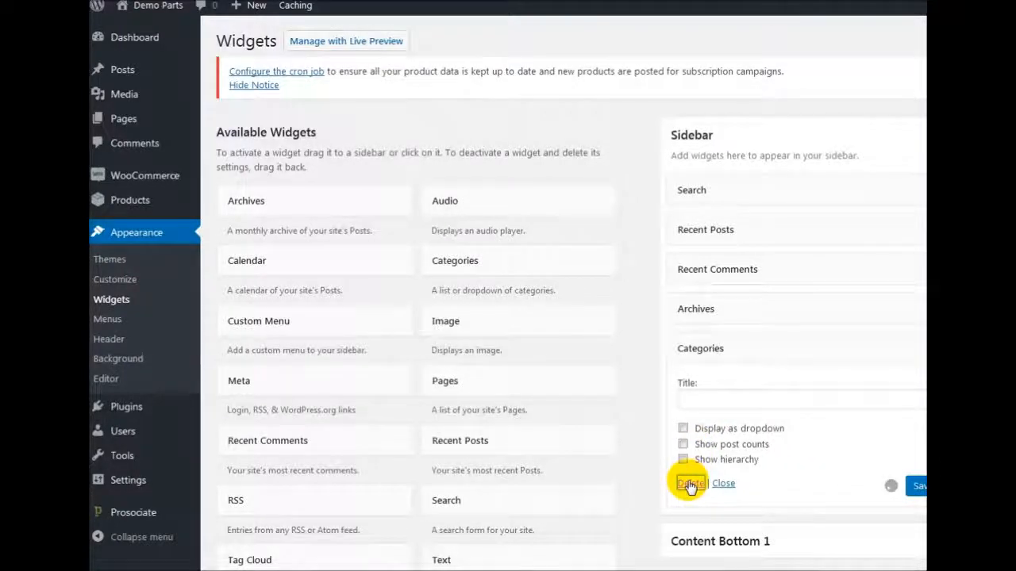
left_click(758, 310)
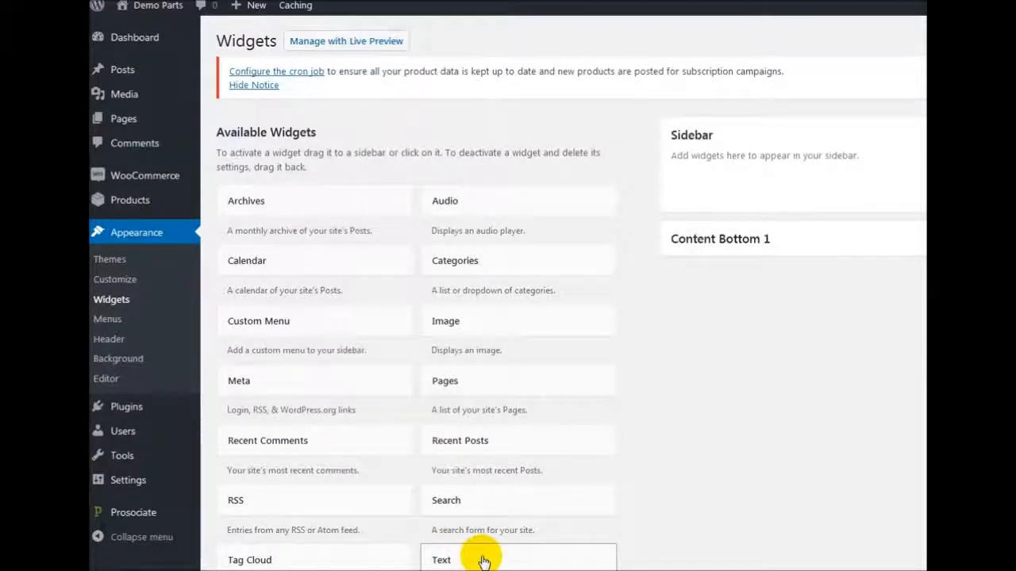
left_click_drag(478, 556, 744, 227)
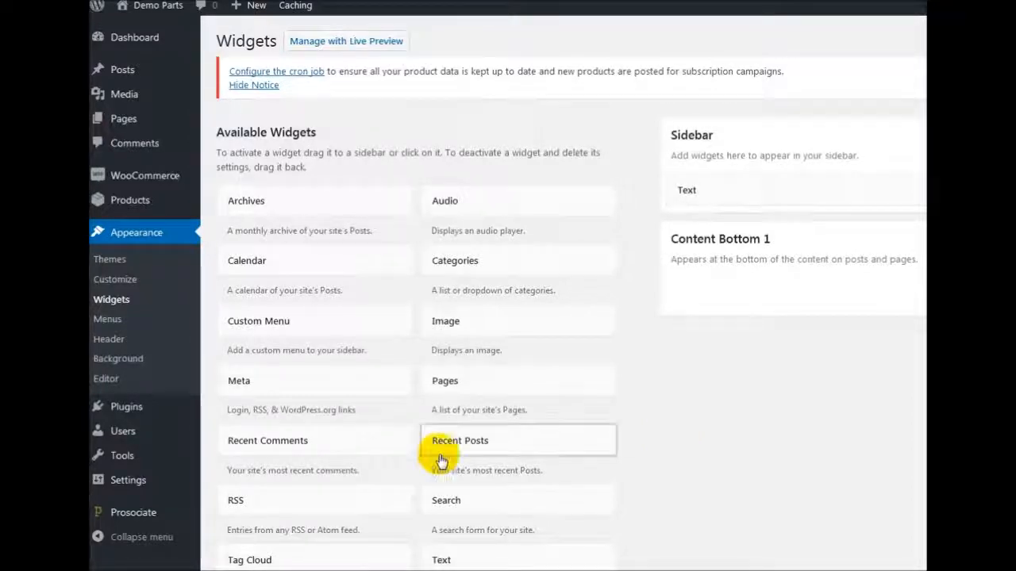
- In the Permalink settings, set the common URL structure to Post name and save the changes
left_click(127, 482)
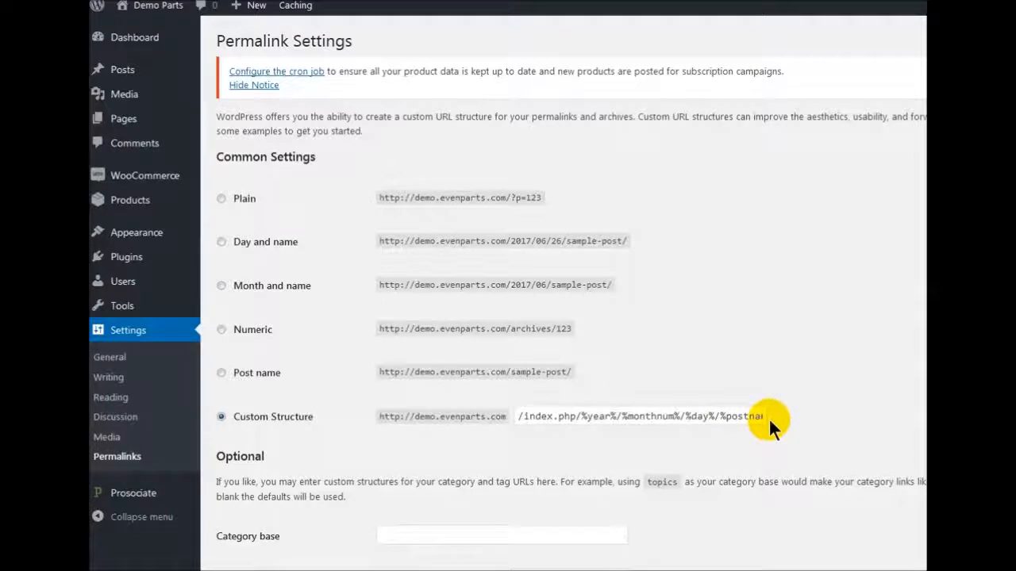
left_click(222, 374)
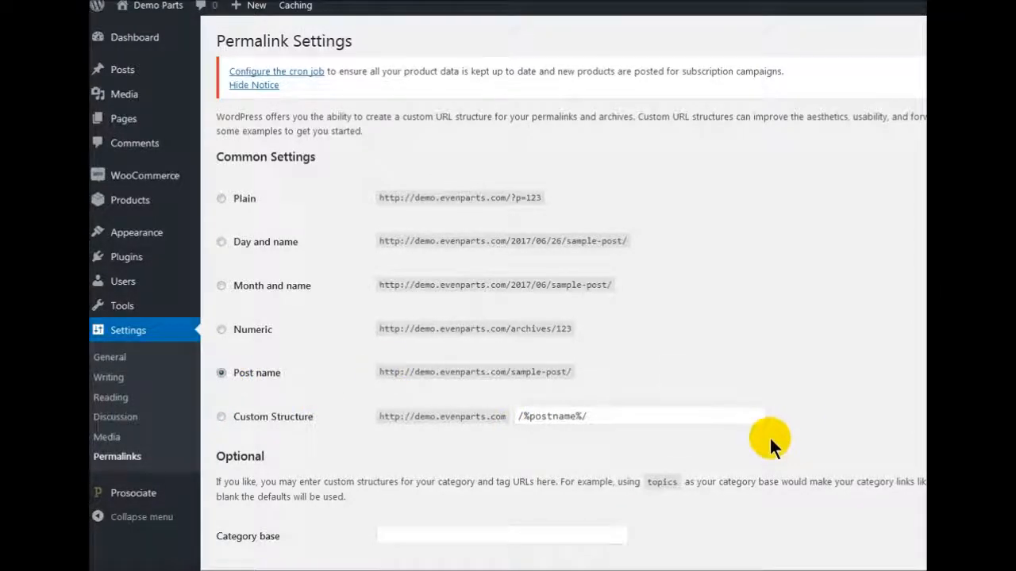
scroll(783, 435, "down", 5)
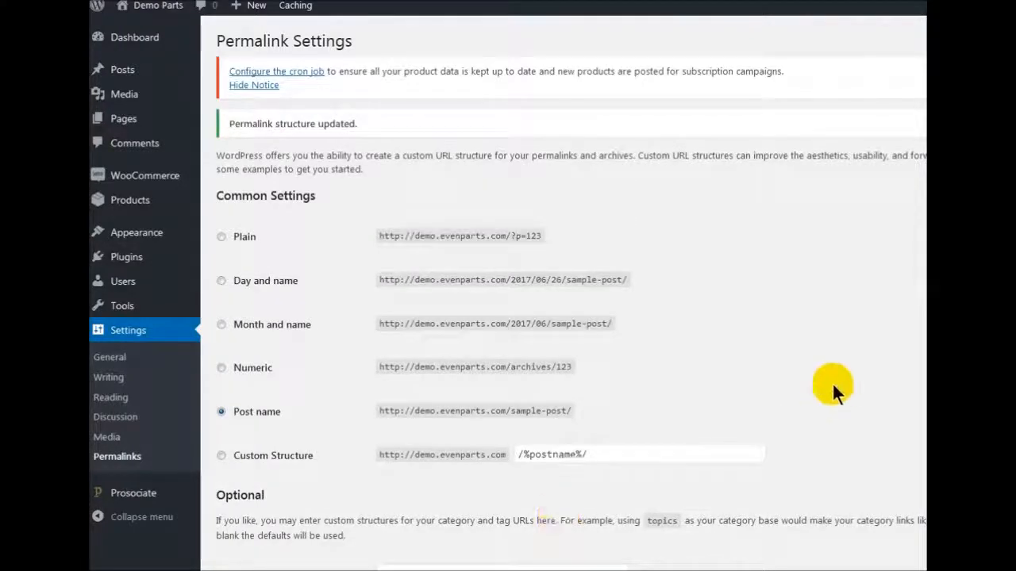
- Review the optional product category base and product tag base fields, and save the permalink settings again
scroll(832, 382, "down", 5)
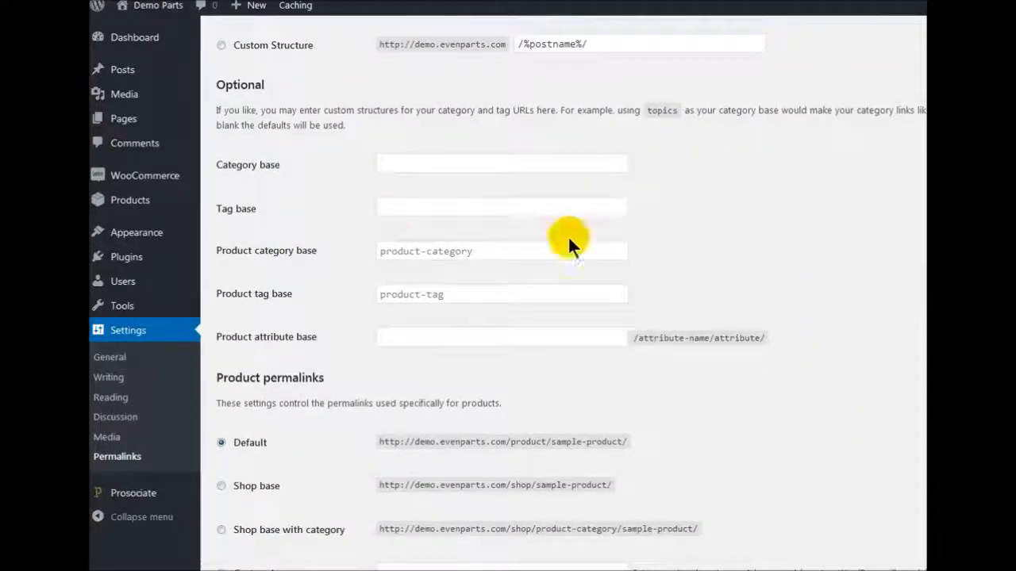
left_click(377, 251)
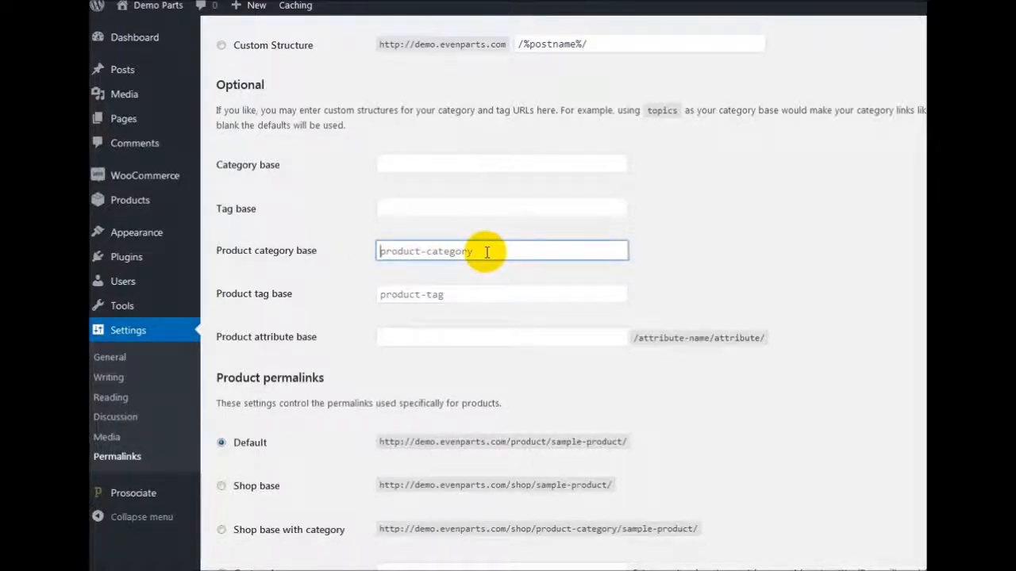
left_click(453, 296)
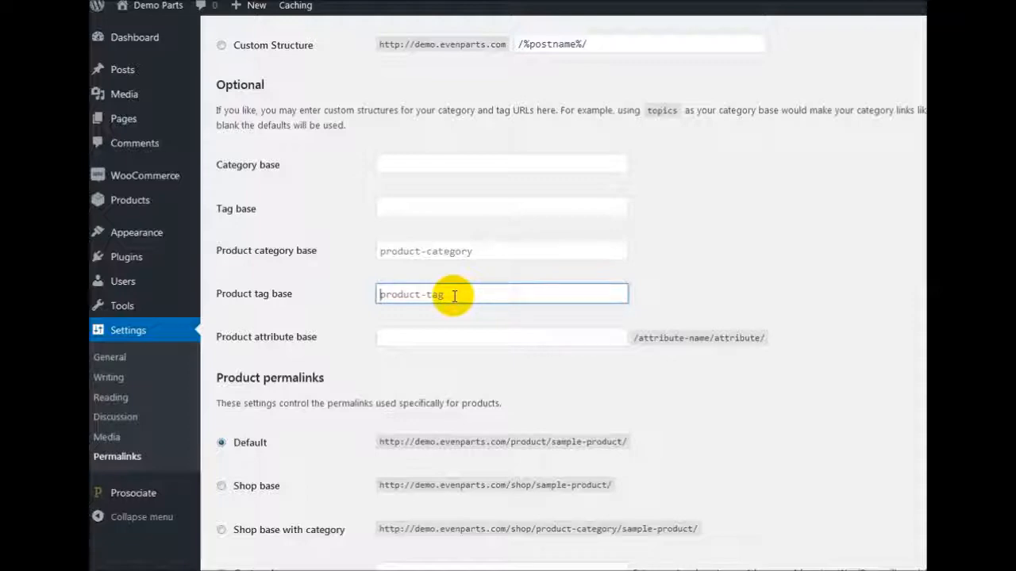
key("Return")
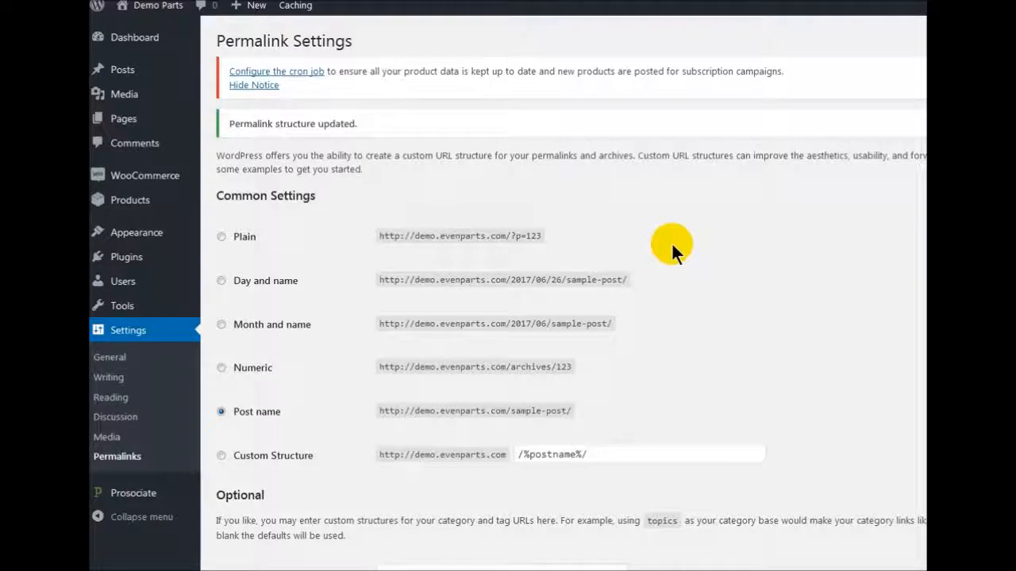
scroll(672, 242, "down", 5)
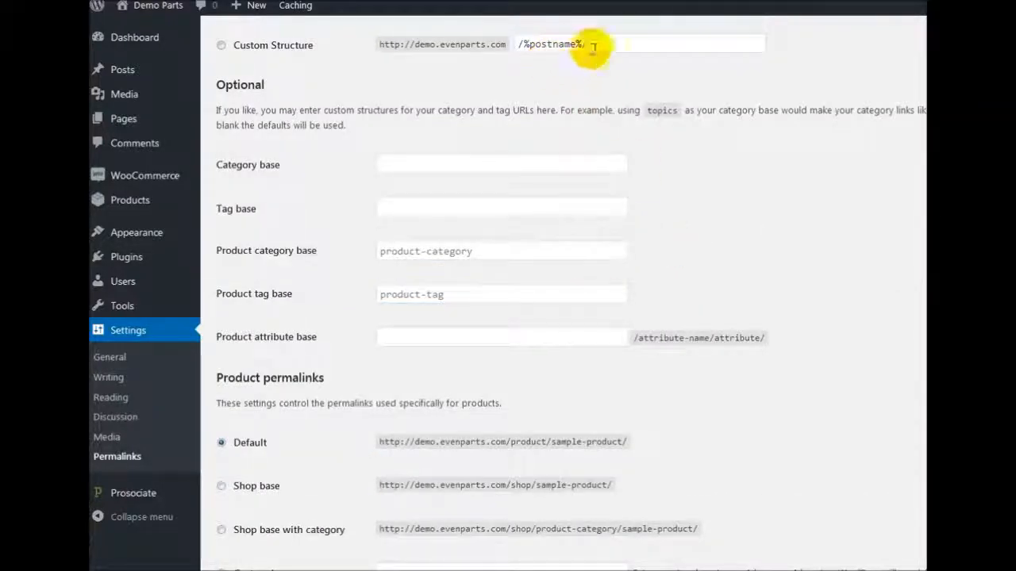
scroll(554, 288, "up", 5)
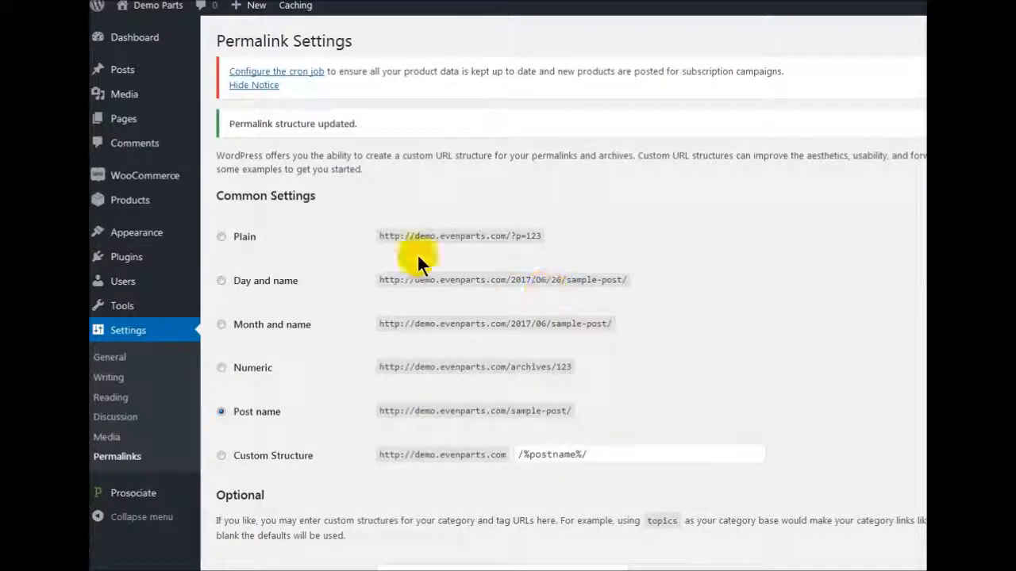
- Visit the site, and in the Reading settings make the static page Shop the front page and save the changes
mouse_move(154, 10)
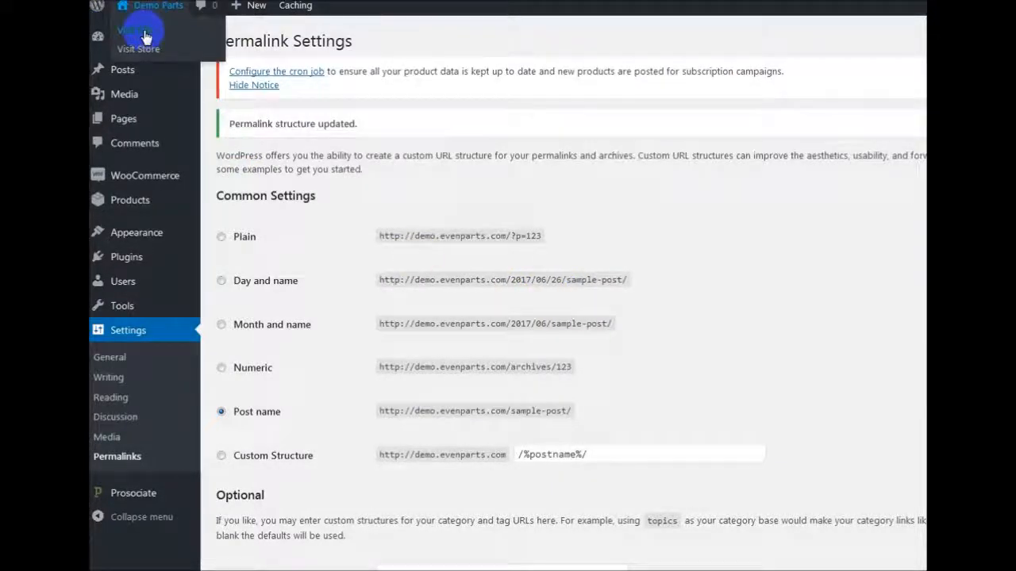
left_click(145, 38)
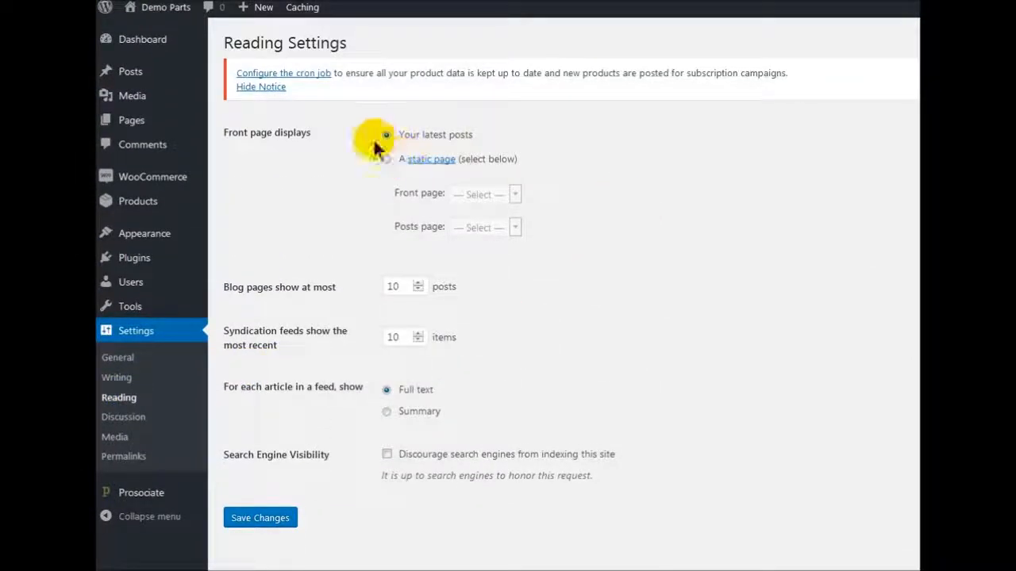
left_click(385, 161)
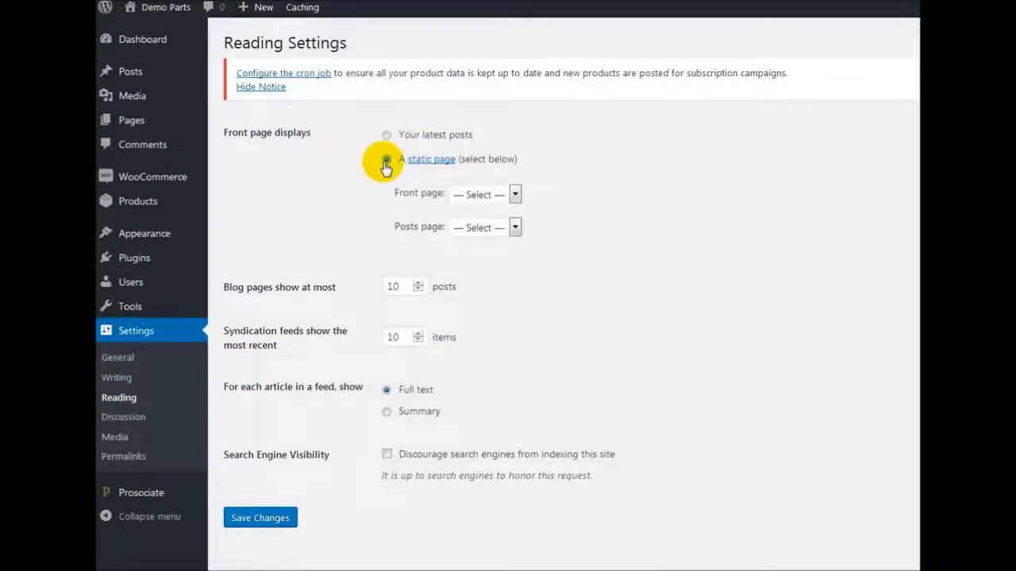
left_click(515, 195)
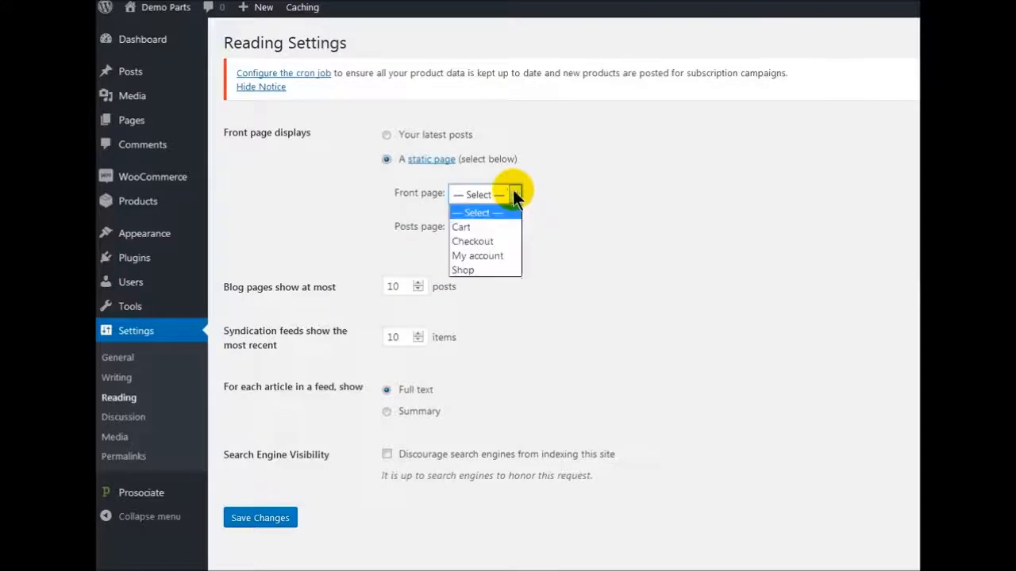
left_click(464, 270)
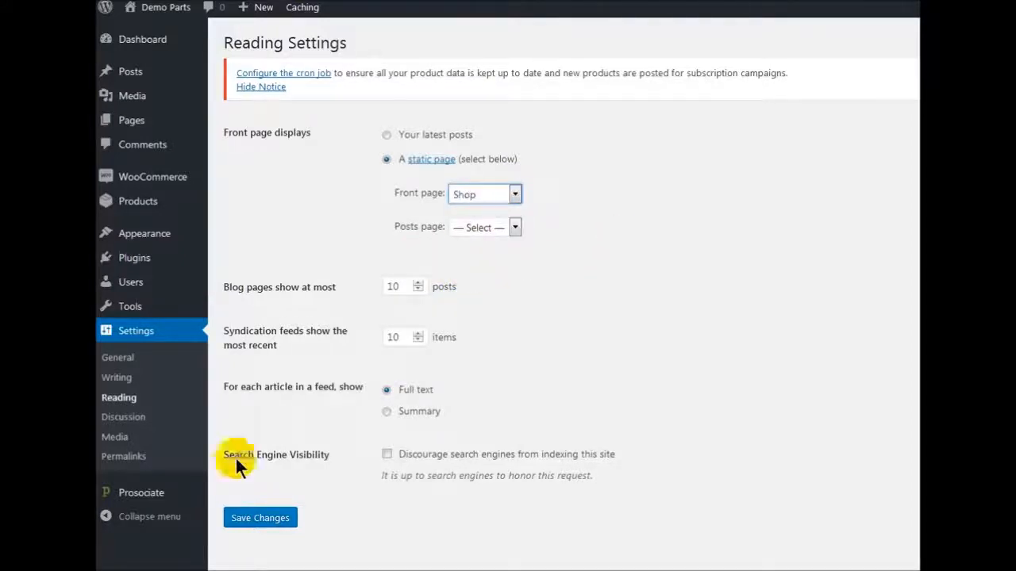
left_click(260, 520)
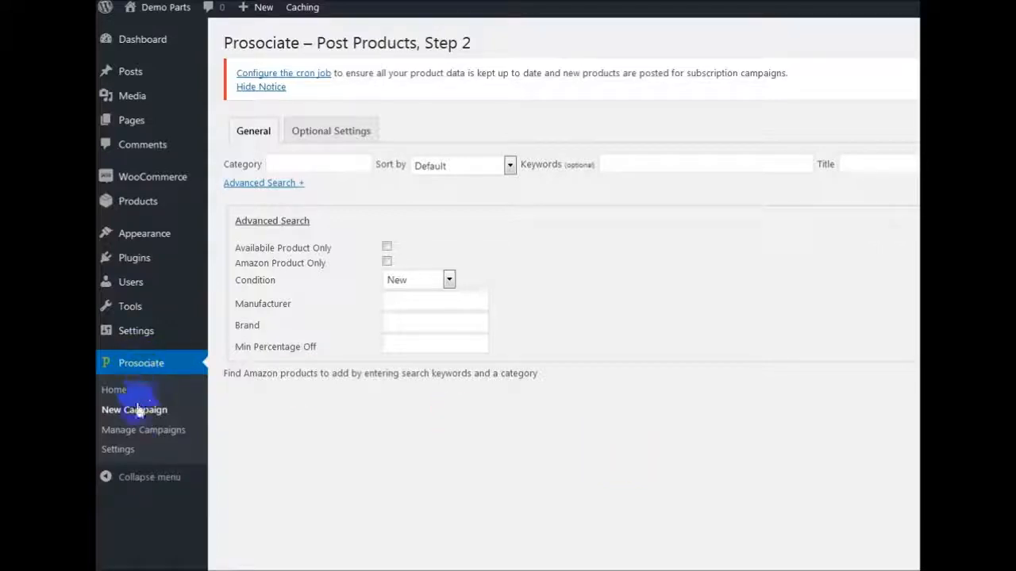
- Open Prosociate's cron job configuration page from the campaign notice and select the complete Cron Command
left_click(170, 414)
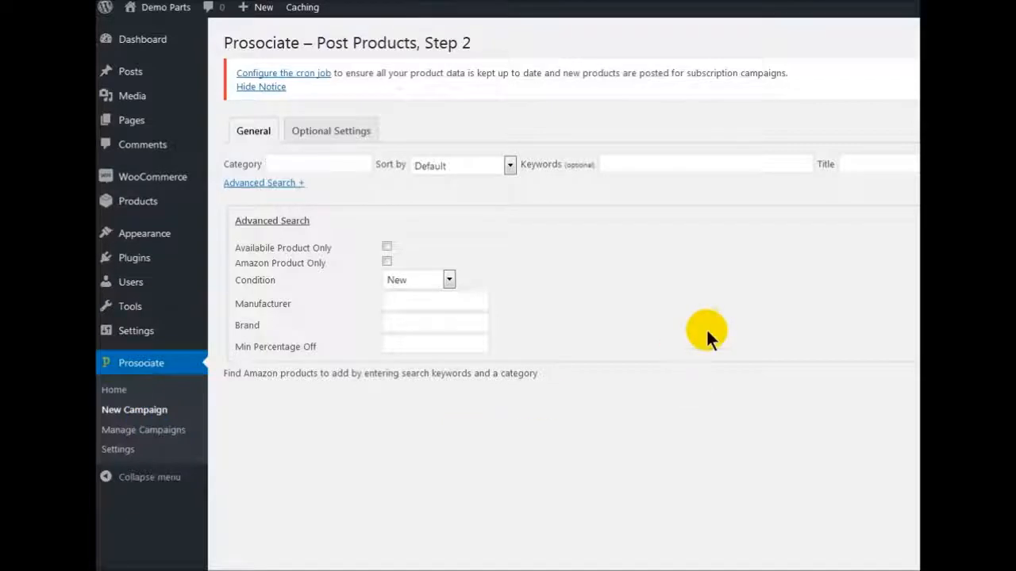
left_click(315, 77)
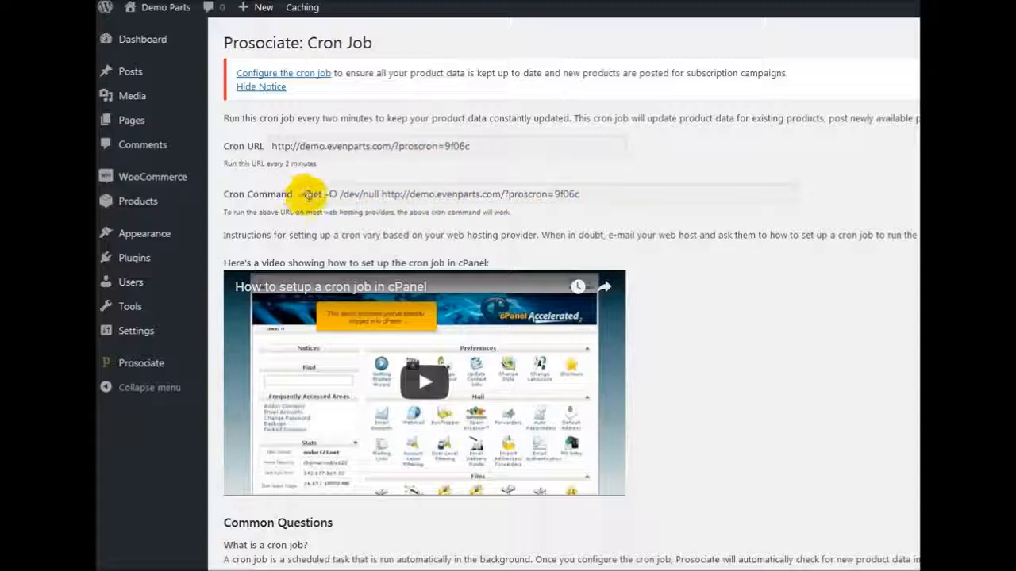
left_click_drag(306, 193, 631, 196)
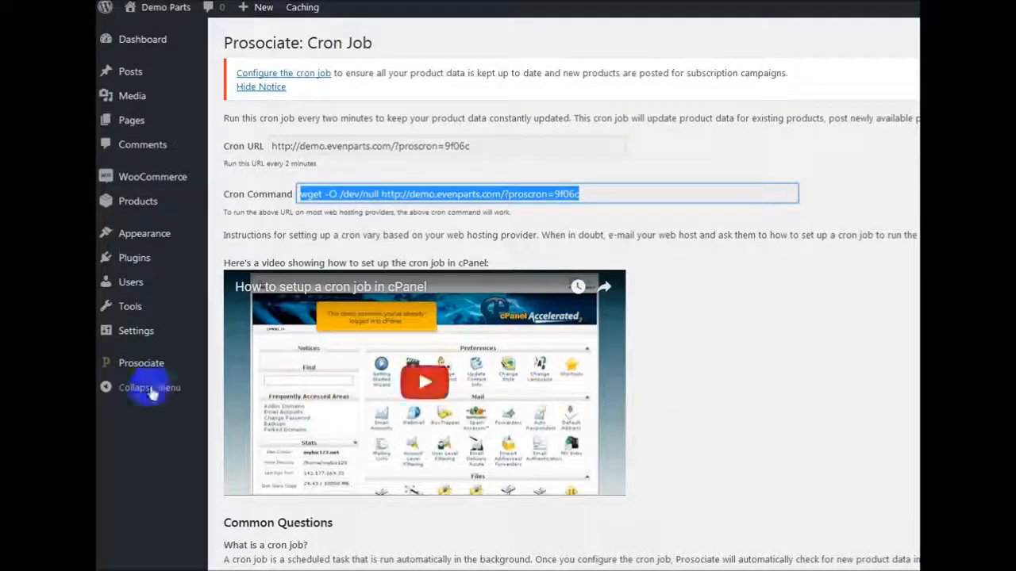
- In the optional settings of a new Prosociate campaign, choose randomized post dates and enter "now" as the start date
mouse_move(147, 366)
left_click(259, 386)
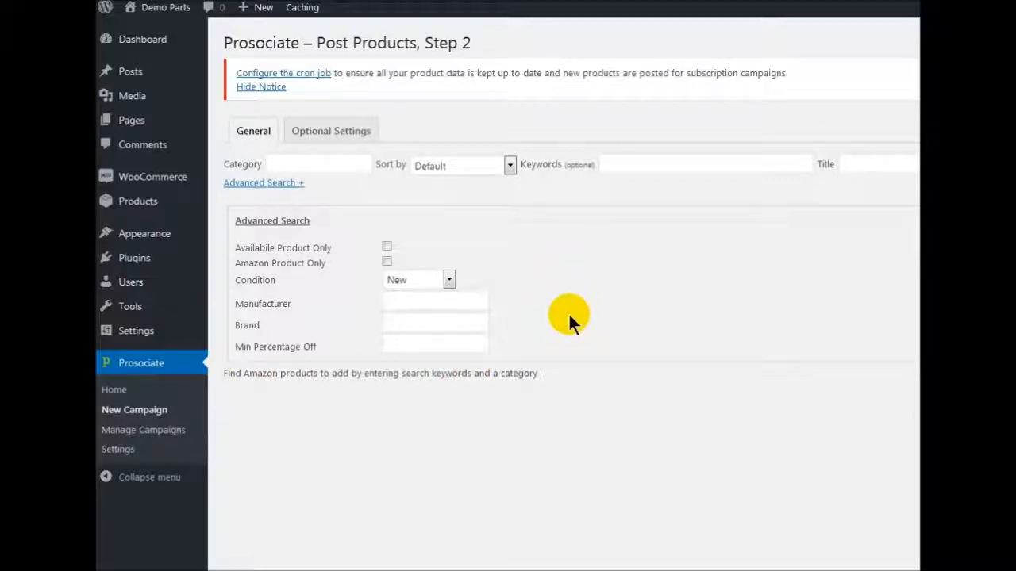
left_click(327, 136)
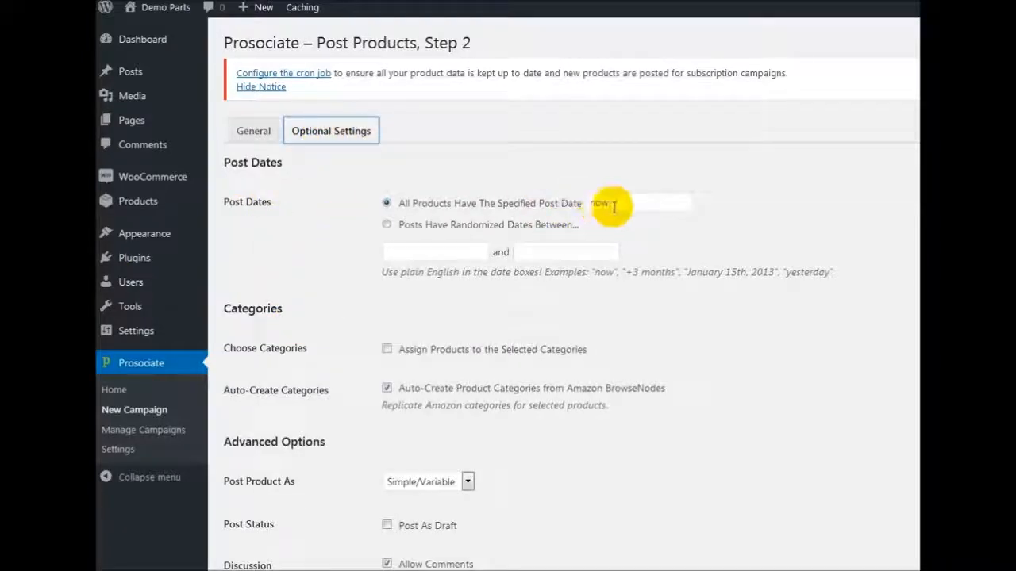
left_click(386, 226)
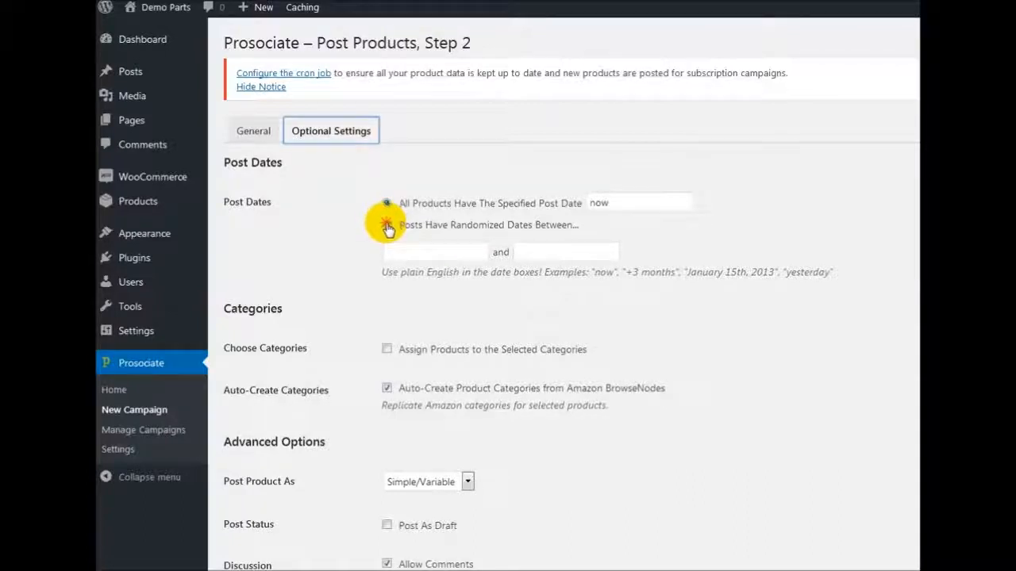
left_click(407, 253)
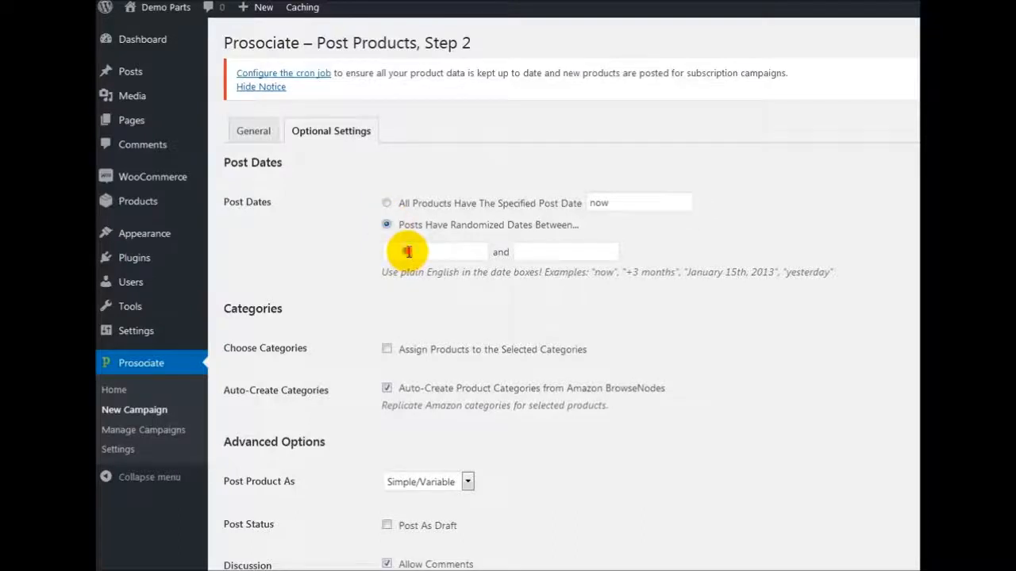
type("now")
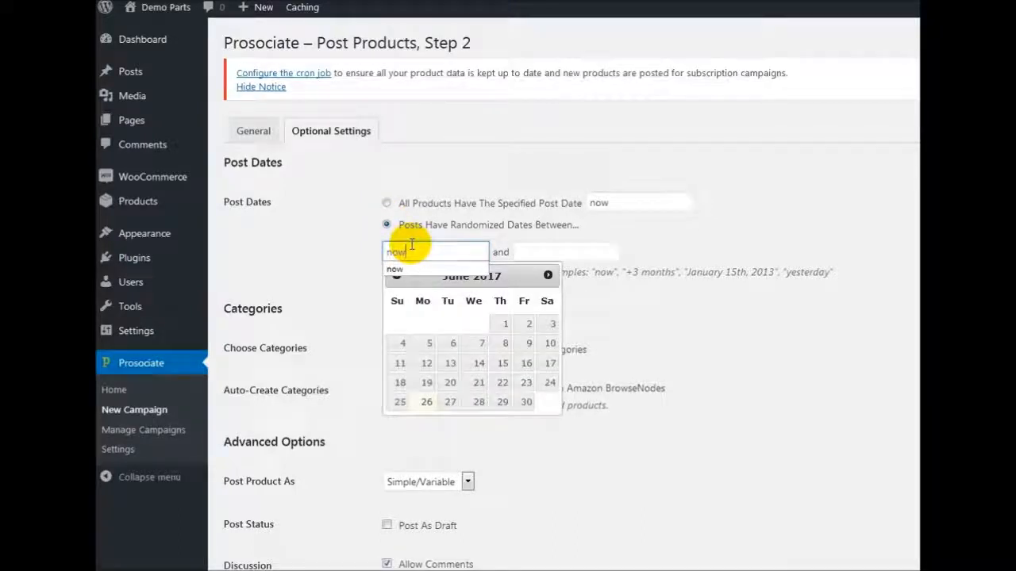
left_click(710, 249)
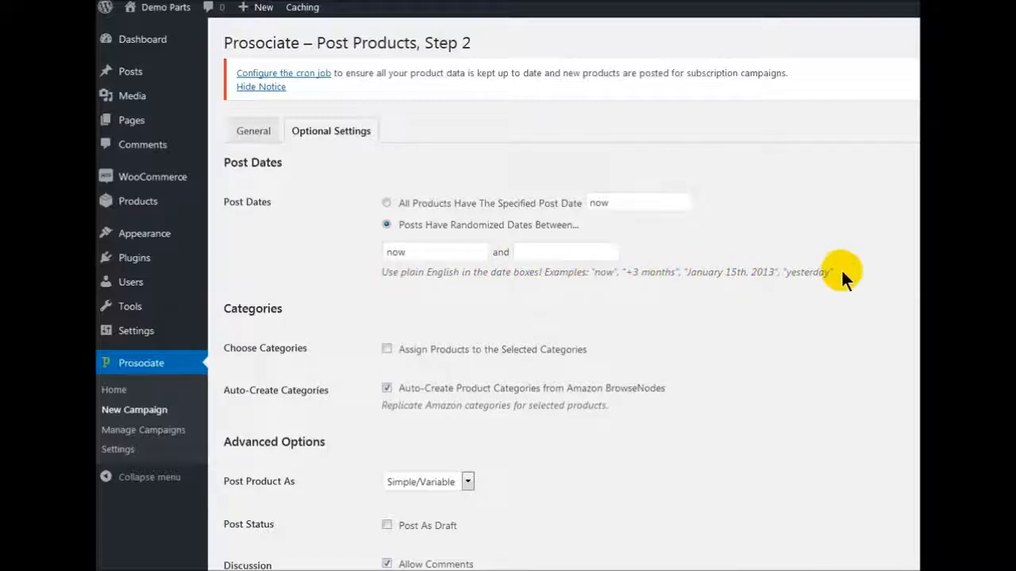
- Set the end of the randomized post date range to 07/04/2017
left_click(520, 251)
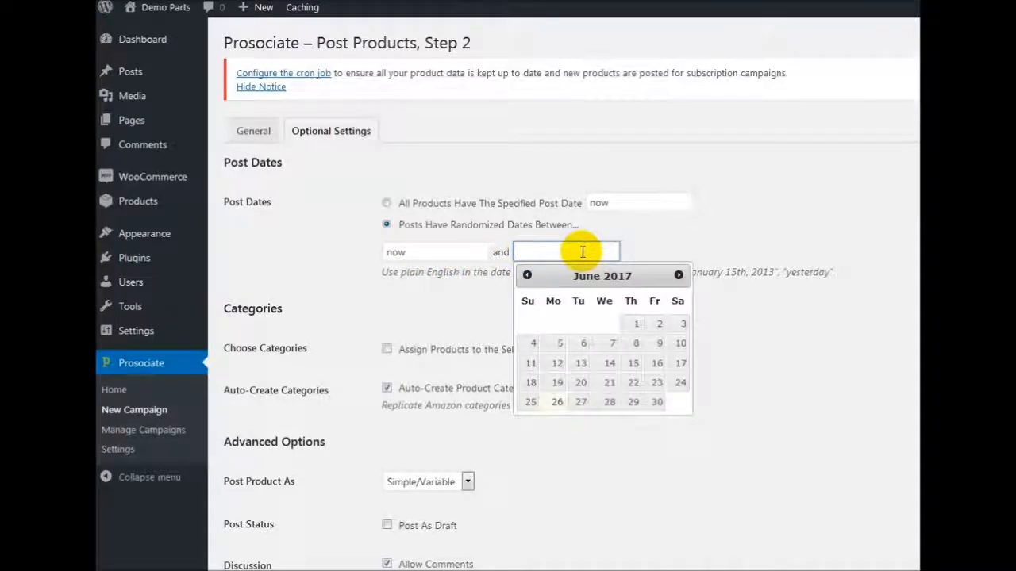
left_click(557, 404)
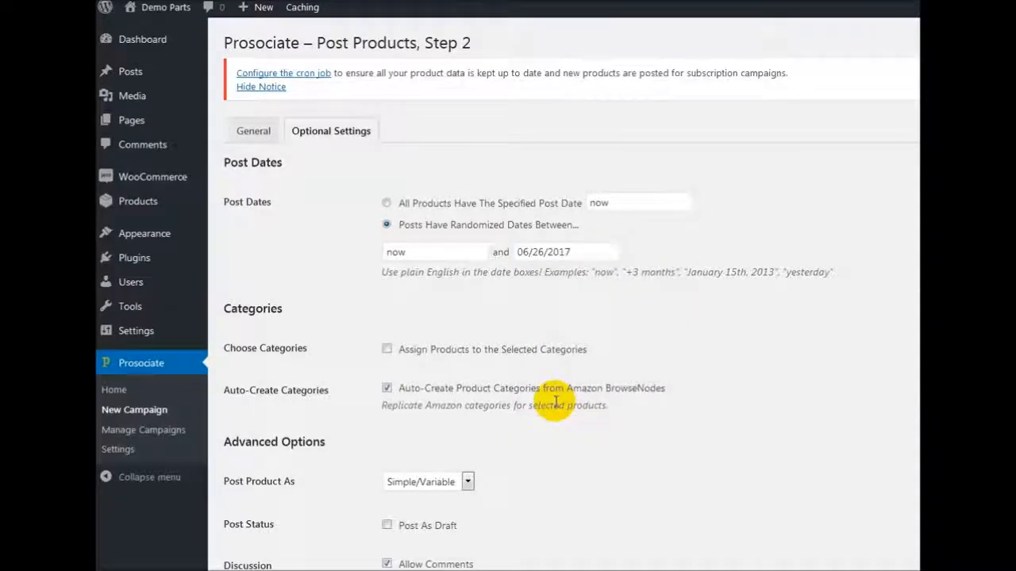
left_click(594, 254)
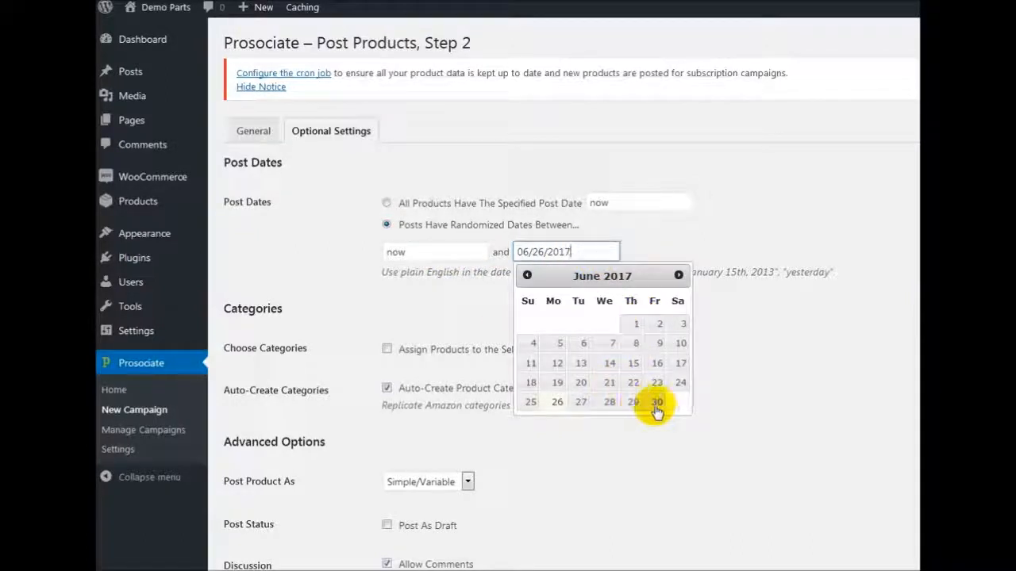
left_click(678, 275)
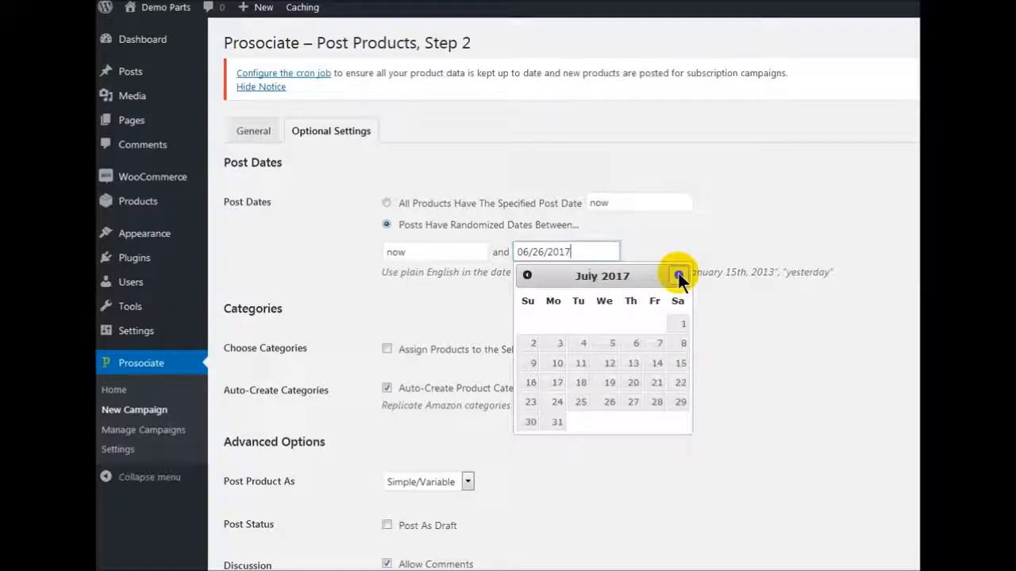
left_click(582, 343)
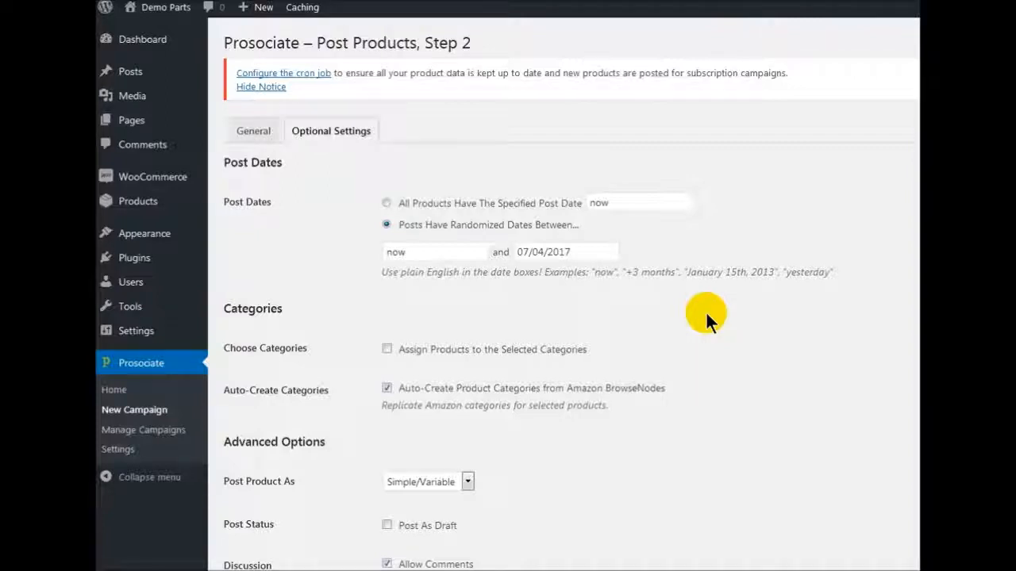
- Turn off auto-creating product categories and assign the campaign's products to a new category named Corvette with no parent category
scroll(705, 311, "down", 3)
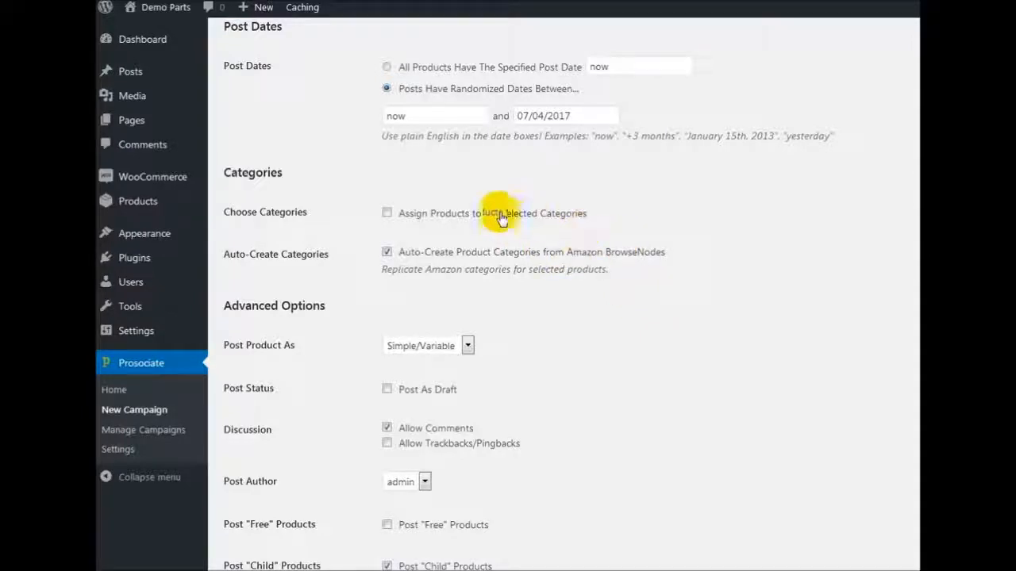
left_click(386, 253)
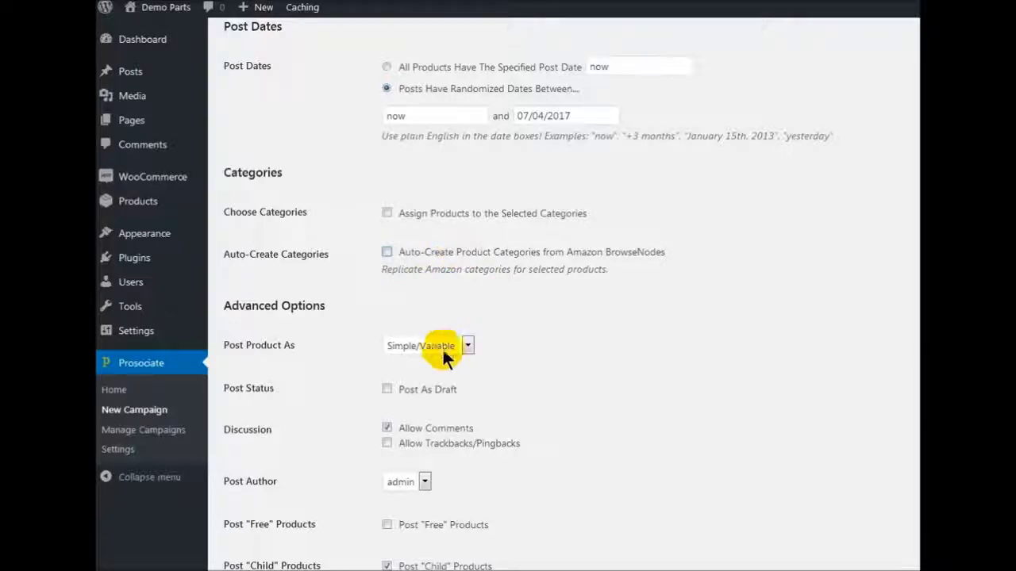
left_click(387, 214)
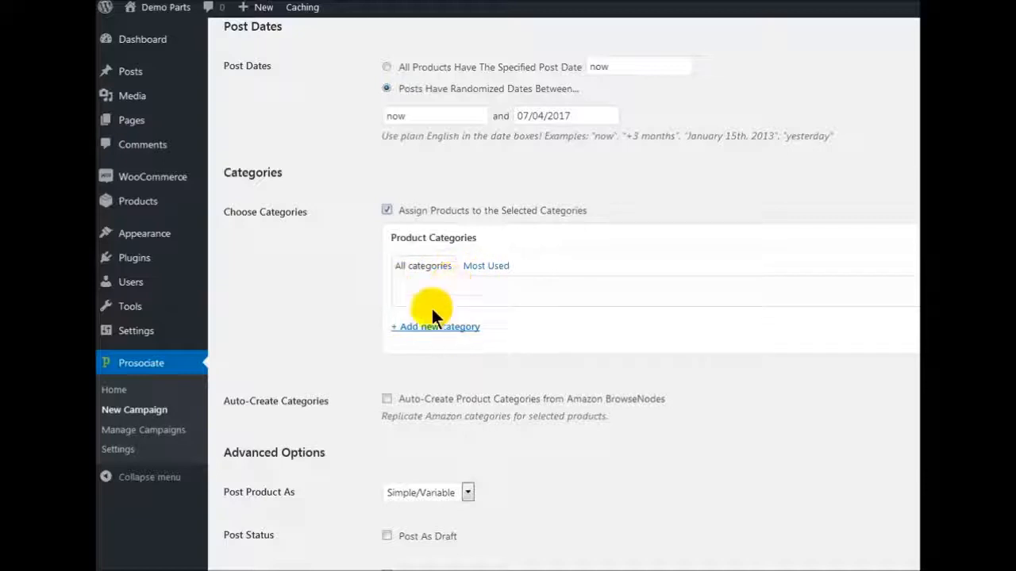
left_click(436, 328)
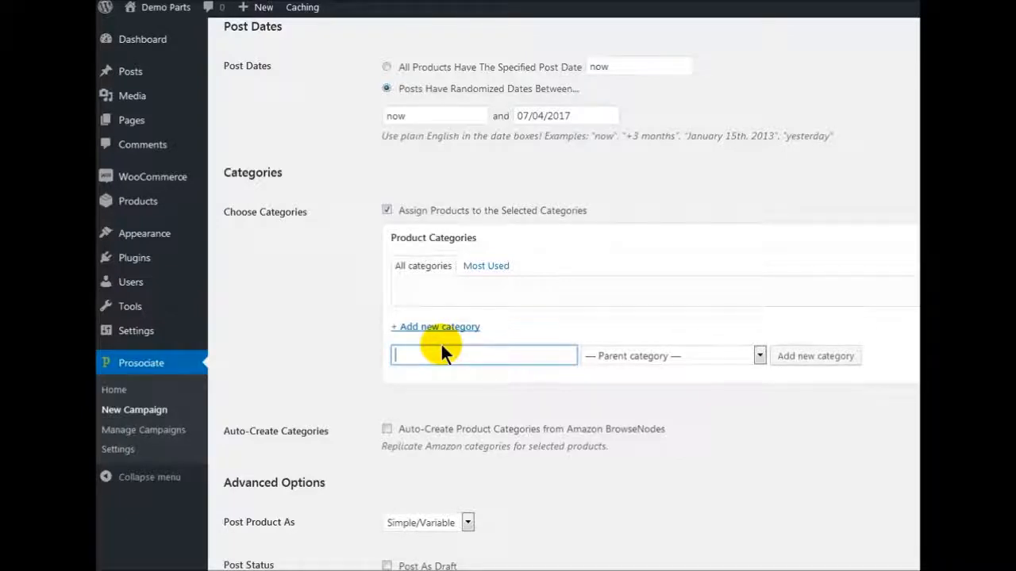
type("Corvette")
left_click(760, 353)
left_click(659, 375)
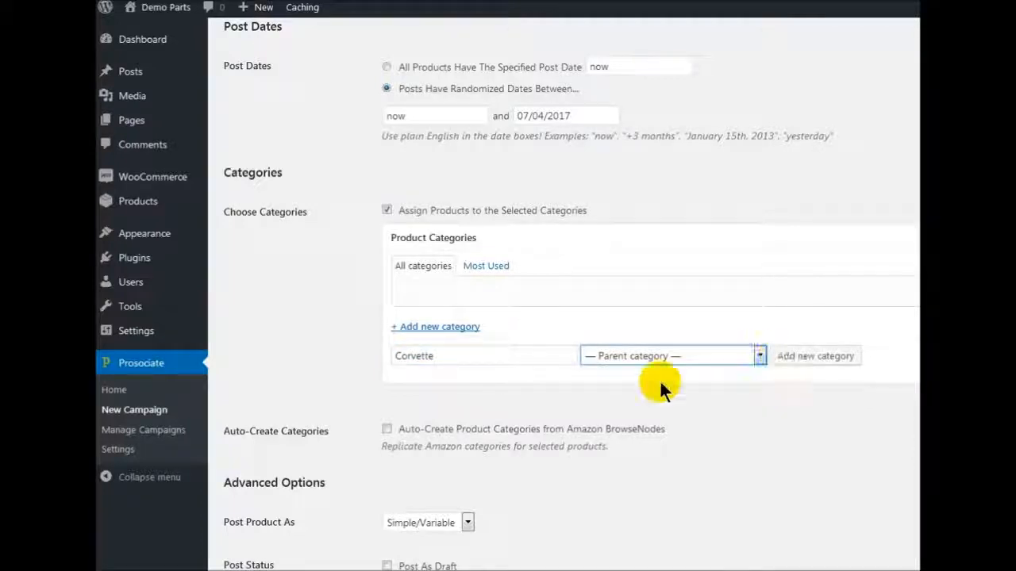
left_click(811, 355)
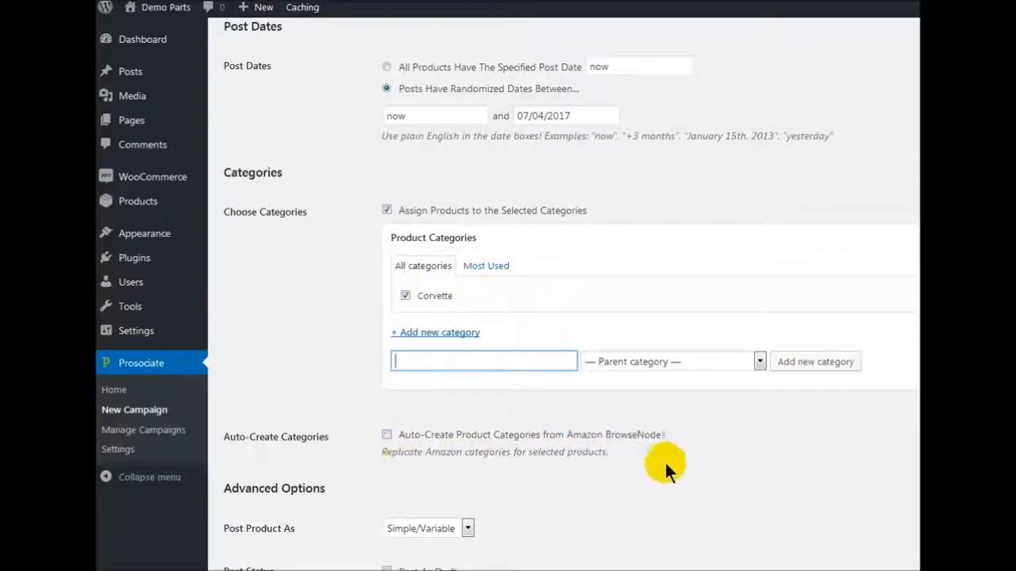
- In the advanced options, set the products to post as External/Affiliate and disallow comments
scroll(672, 456, "down", 3)
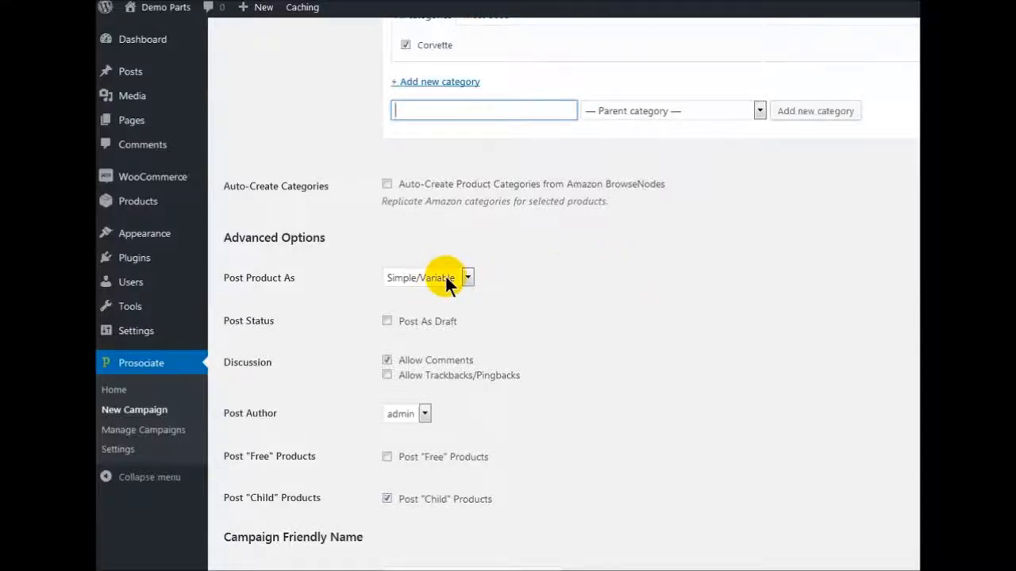
left_click(467, 277)
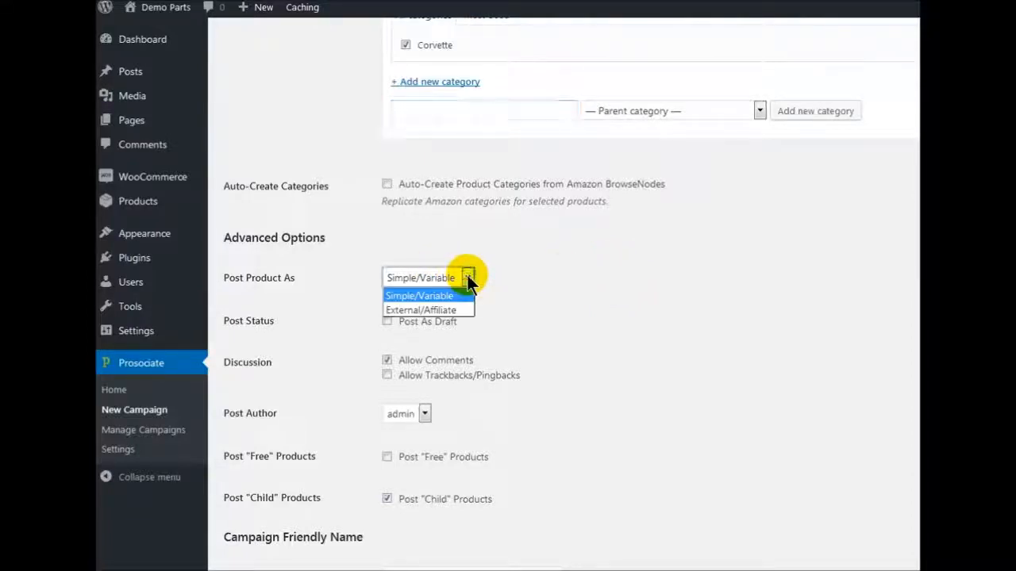
left_click(451, 309)
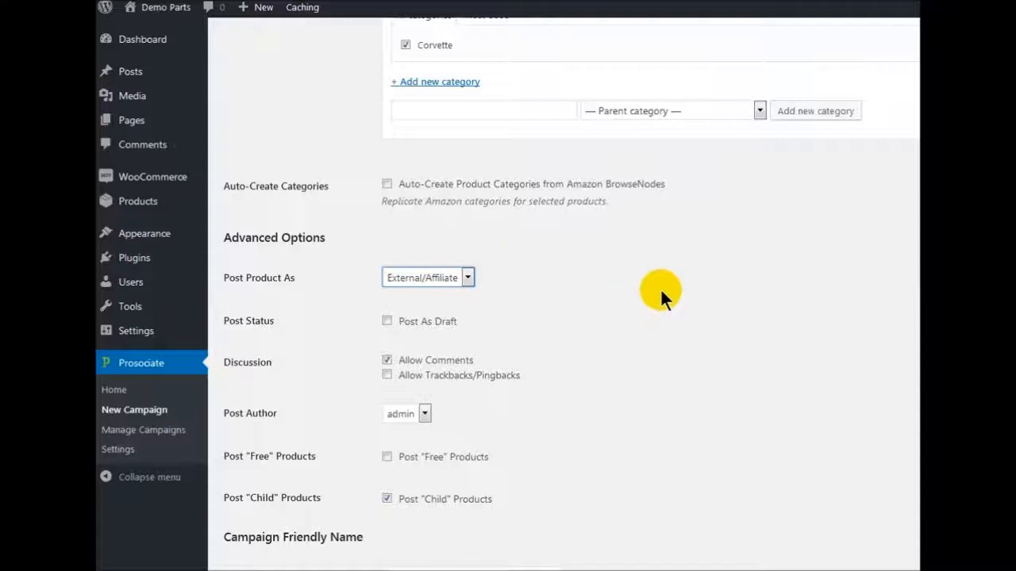
left_click(386, 361)
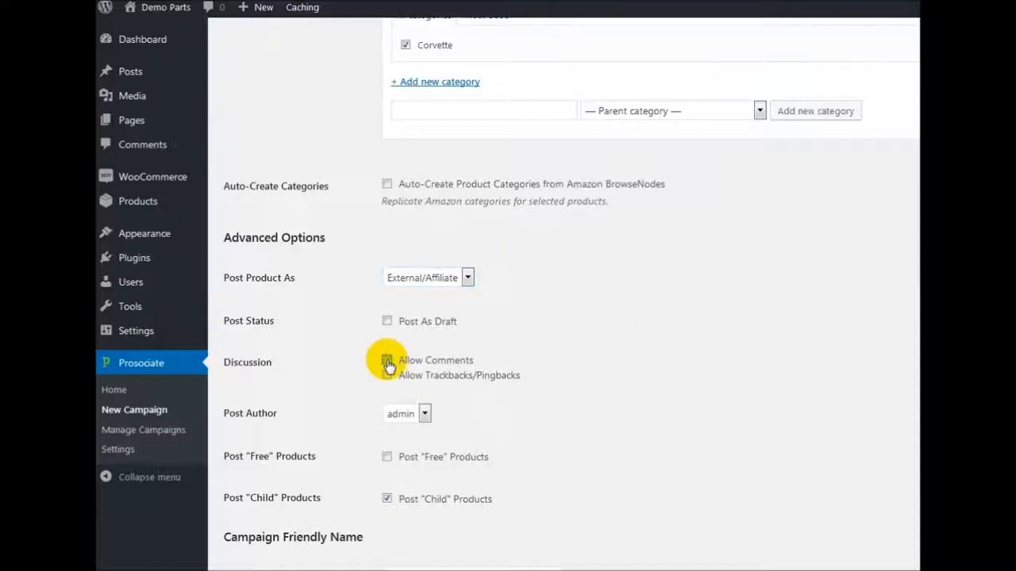
left_click(388, 376)
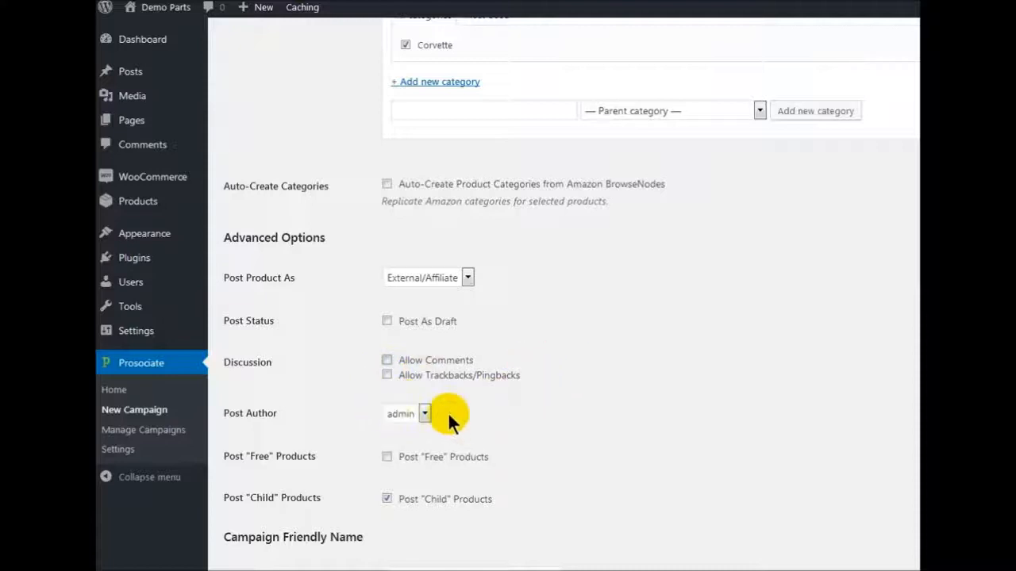
- Keep admin as the post author and turn off posting of "Child" products
left_click(425, 412)
left_click(424, 413)
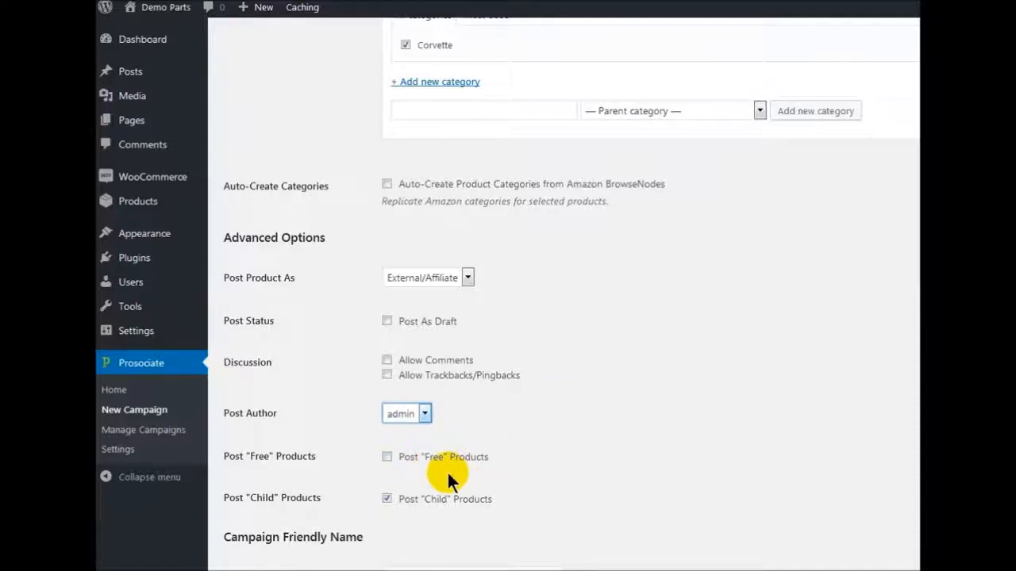
left_click(388, 500)
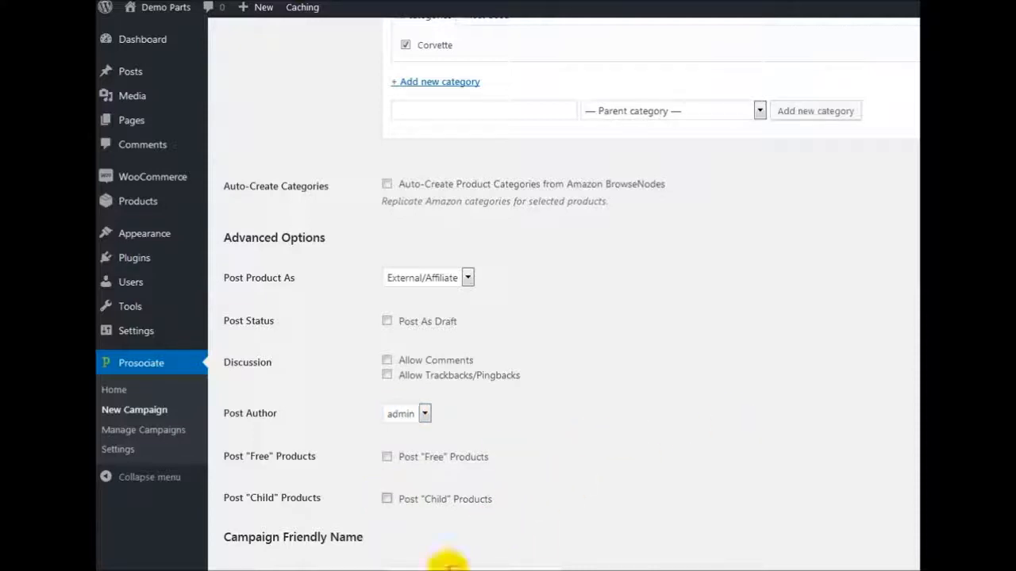
- In the campaign's general settings, choose the Automotive category and keep the Default sort order
scroll(596, 502, "up", 4)
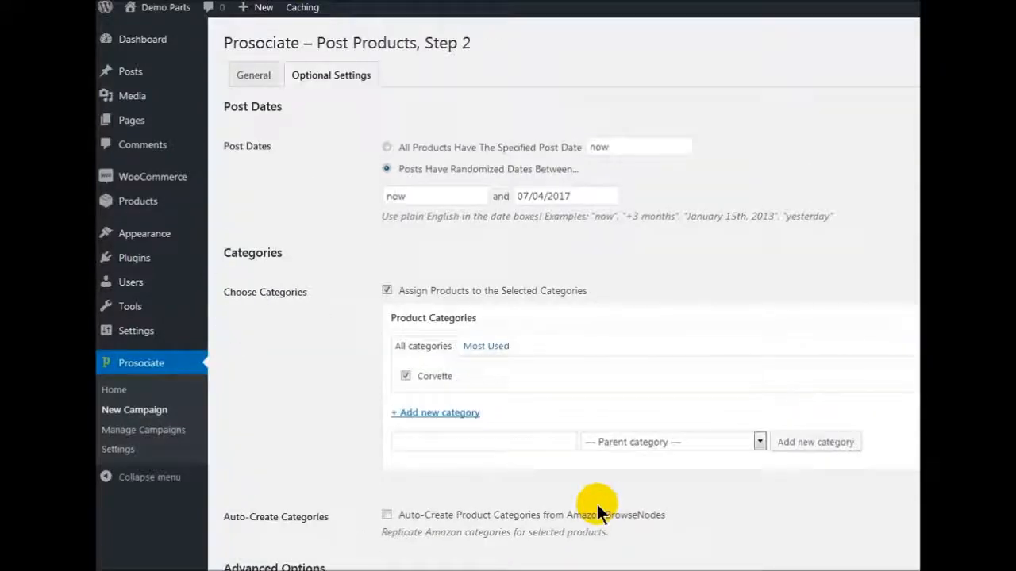
left_click(253, 74)
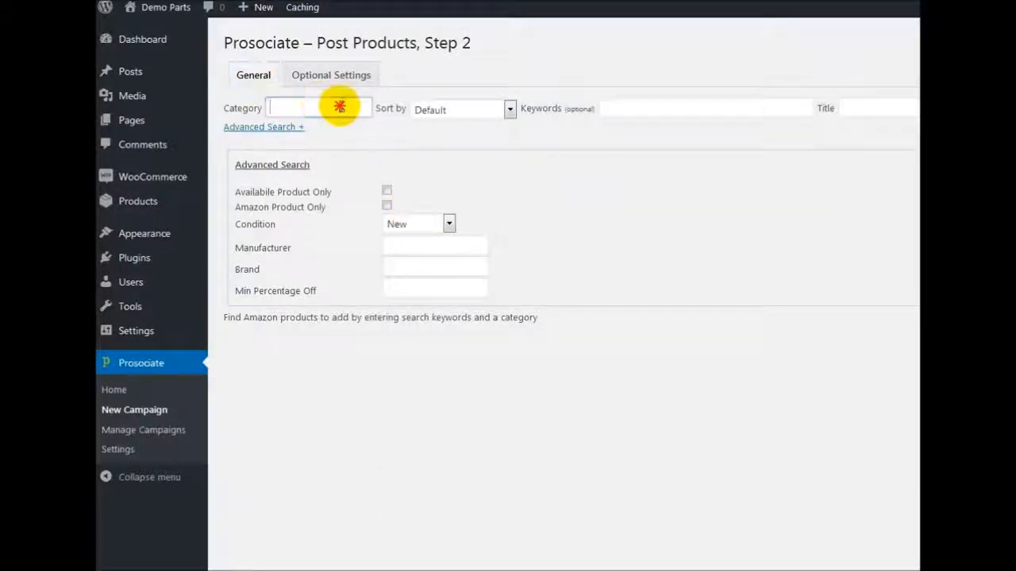
left_click(336, 108)
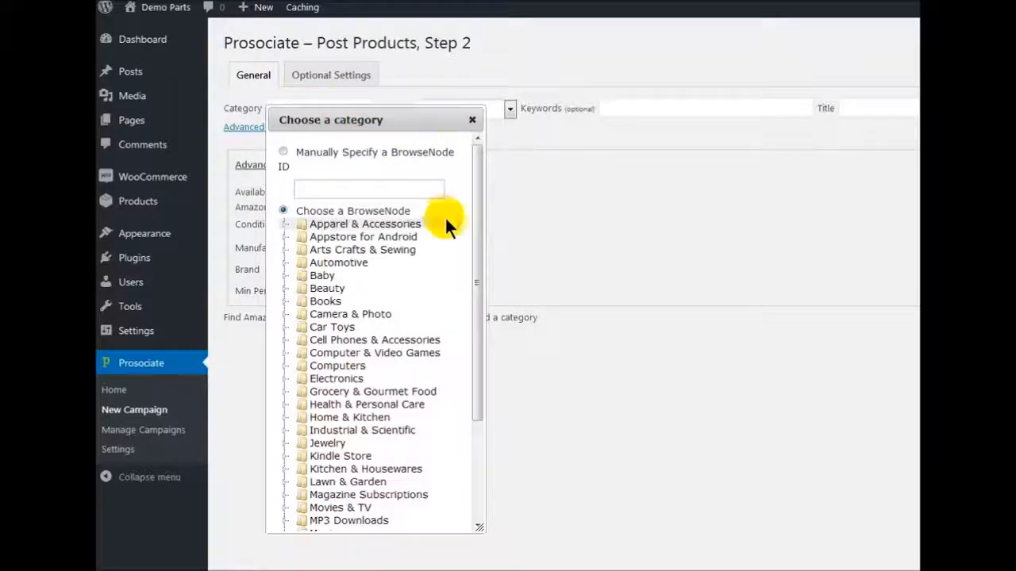
left_click(339, 263)
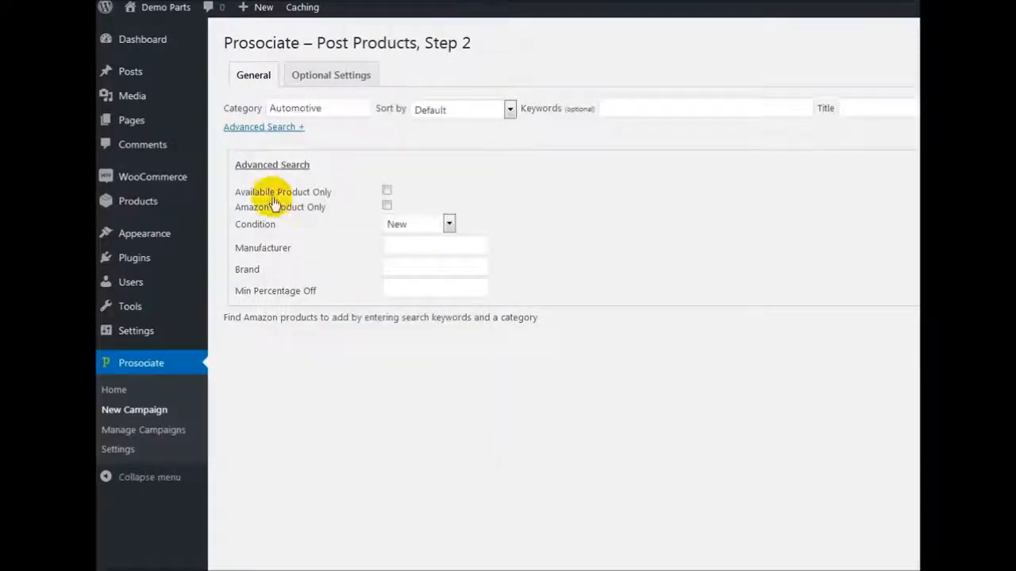
left_click(469, 111)
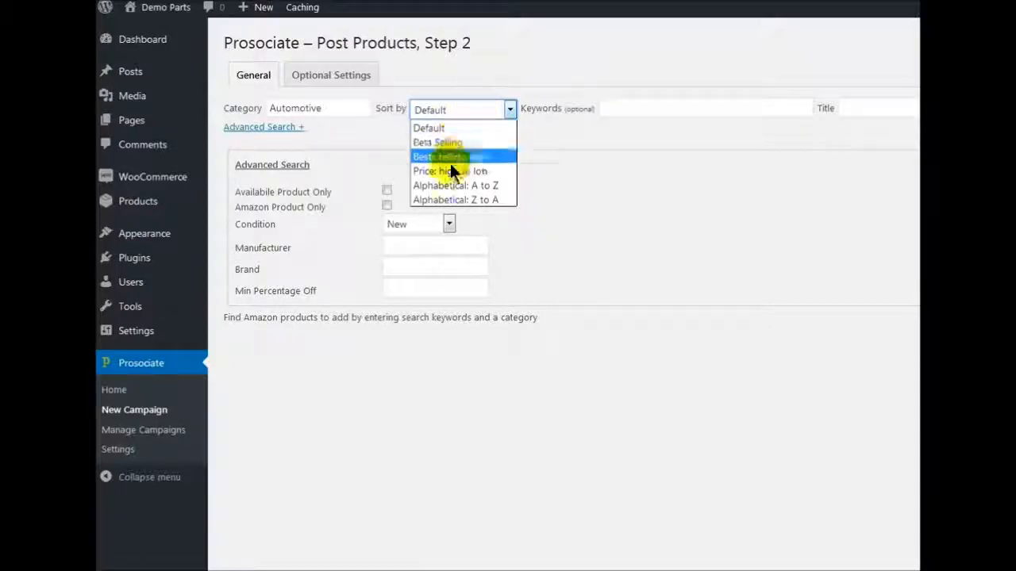
left_click(468, 126)
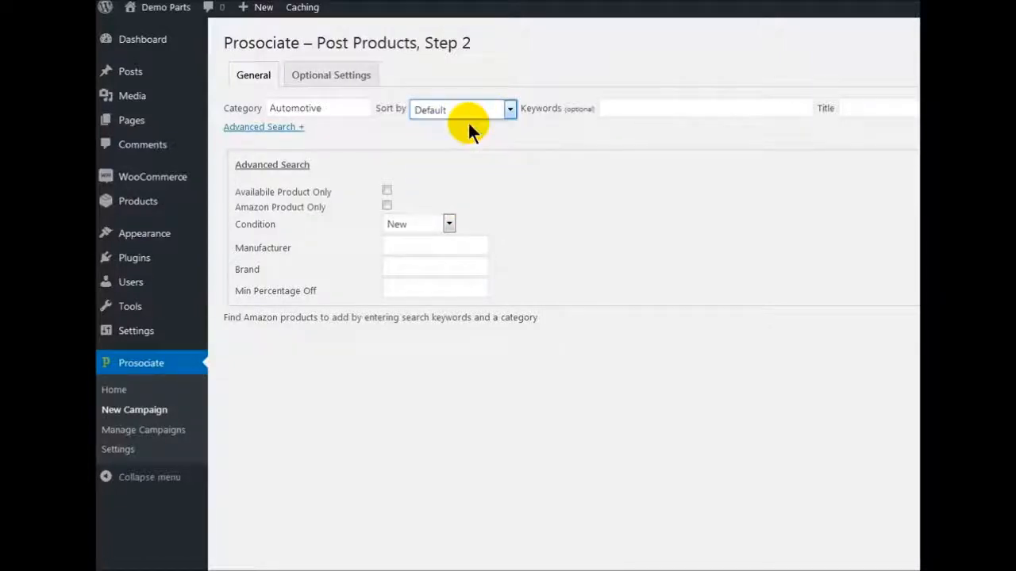
- Enter "corvette" as the search keyword and limit the search to available products only
left_click(643, 106)
type("ccrv")
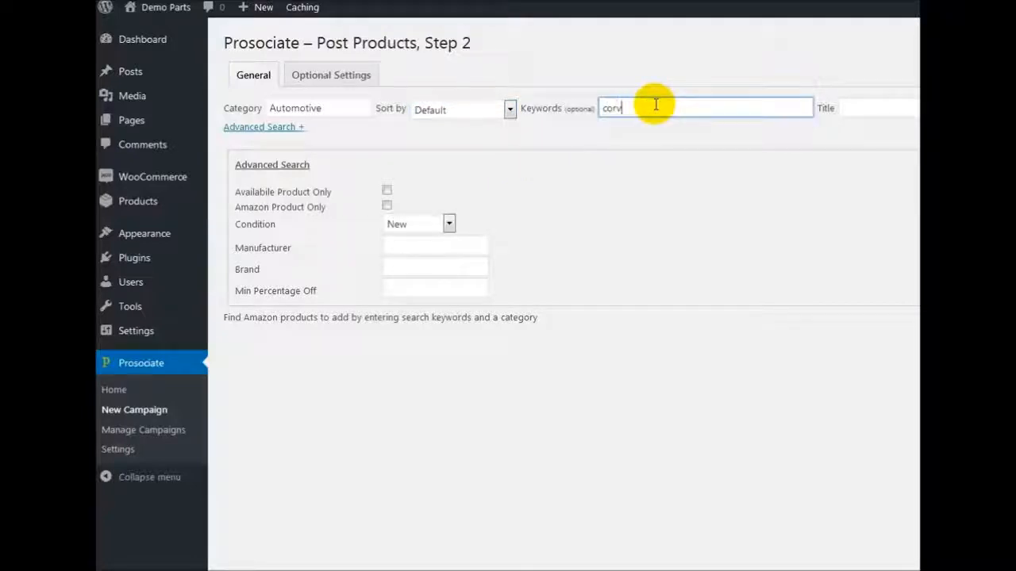
type("ette")
left_click(386, 191)
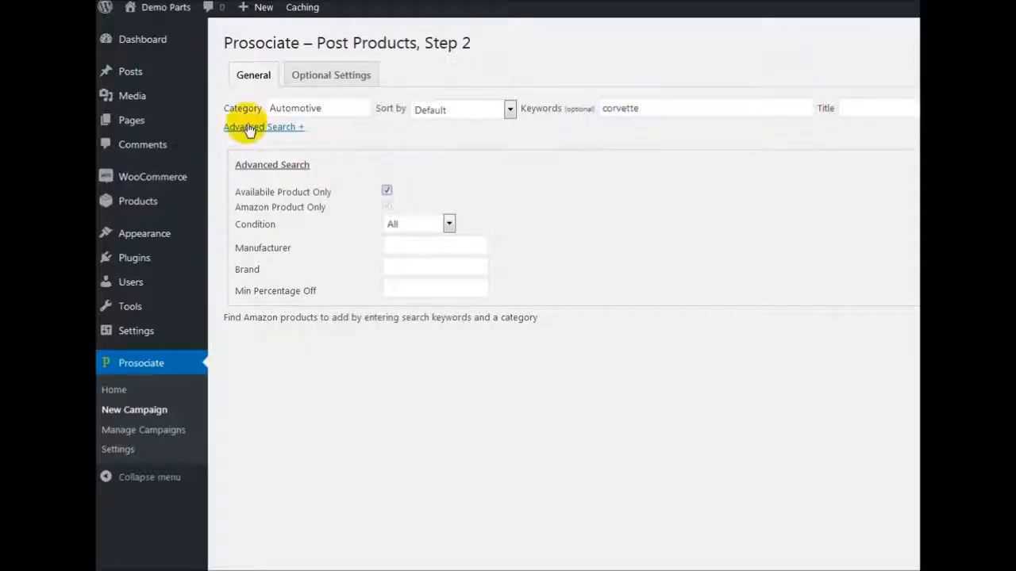
- Expand the advanced search options and ignore offers from 3rd party sellers, leaving the price limits and ASIN list empty
left_click(273, 129)
left_click(321, 150)
left_click(483, 152)
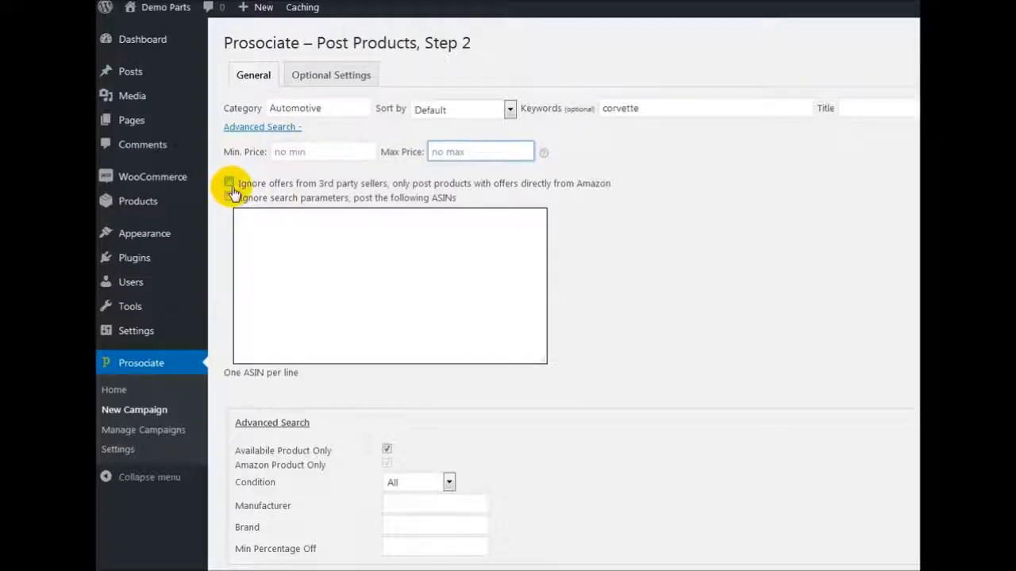
left_click(256, 222)
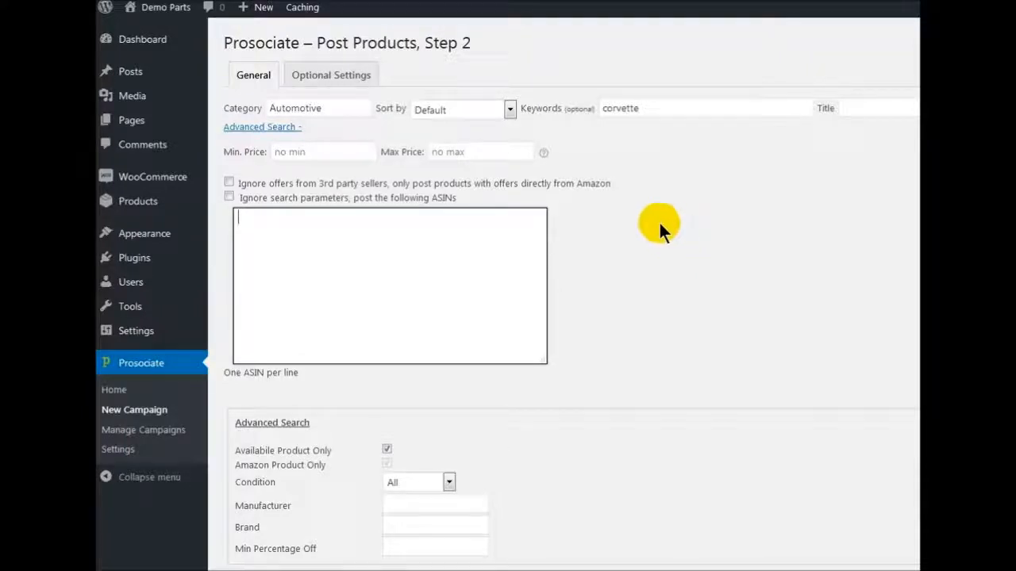
left_click(229, 184)
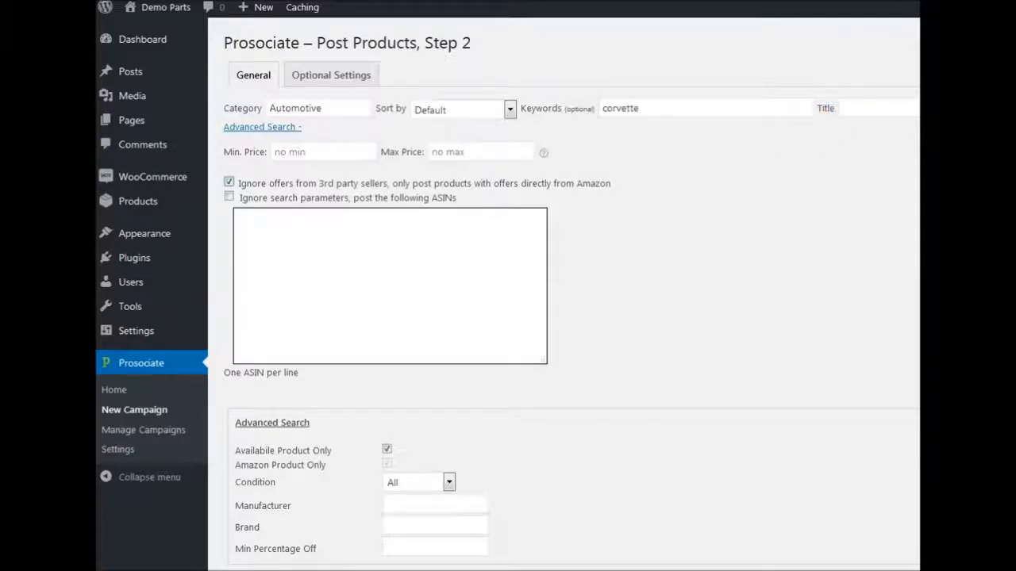
- Run the product search and look through the Amazon products found for the campaign
key("Return")
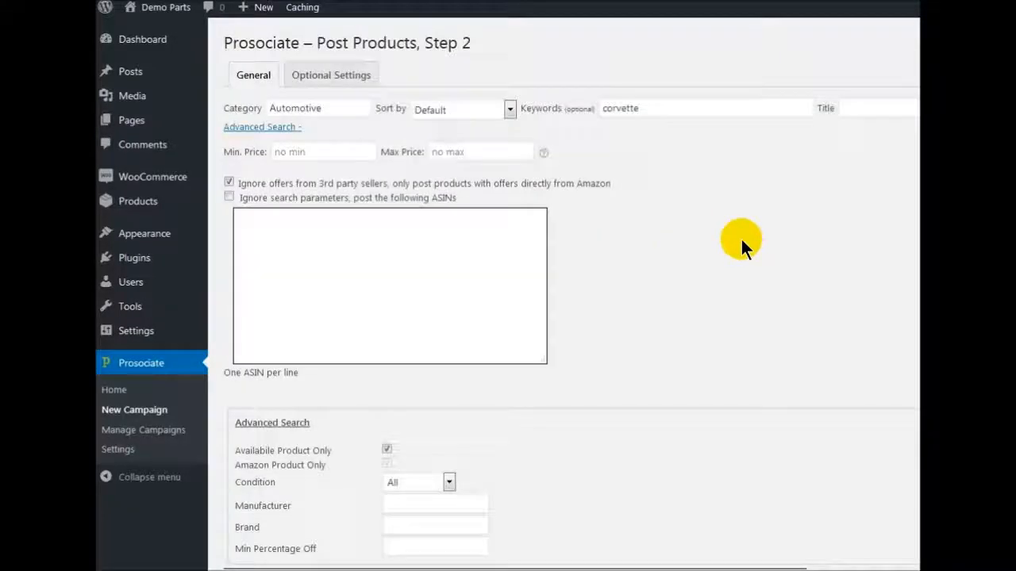
scroll(741, 236, "down", 3)
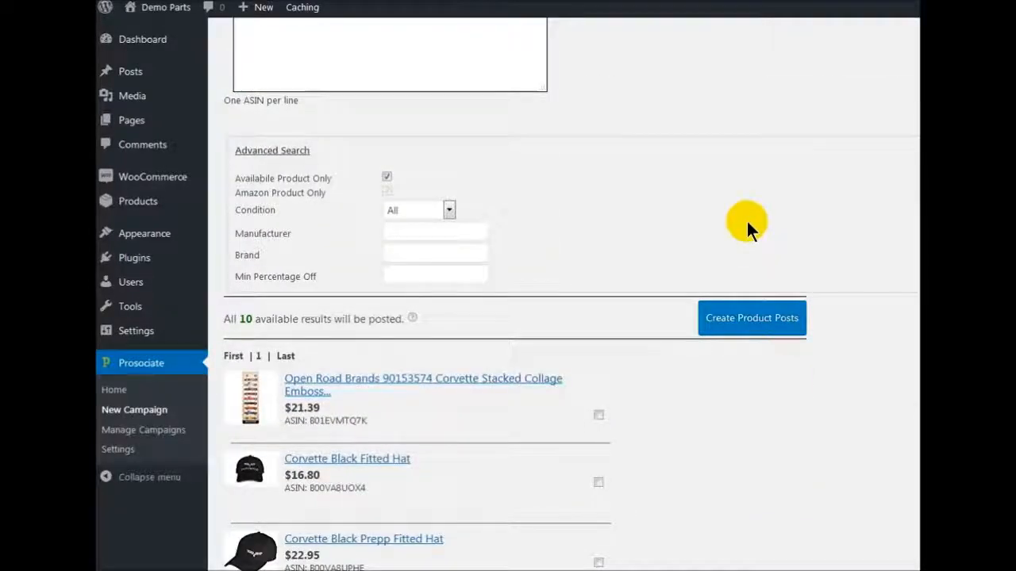
scroll(754, 206, "down", 2)
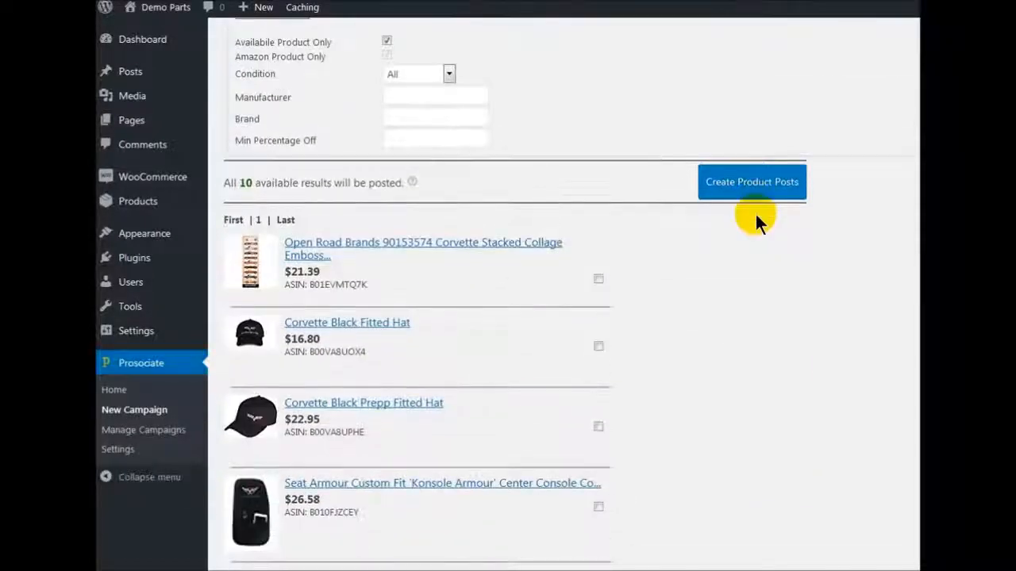
scroll(773, 290, "down", 2)
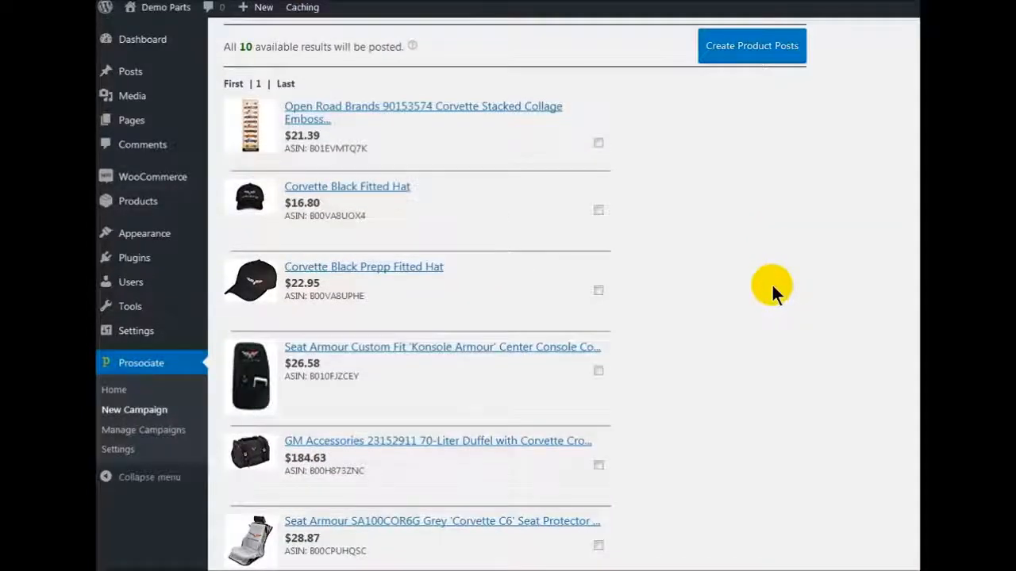
scroll(773, 292, "down", 5)
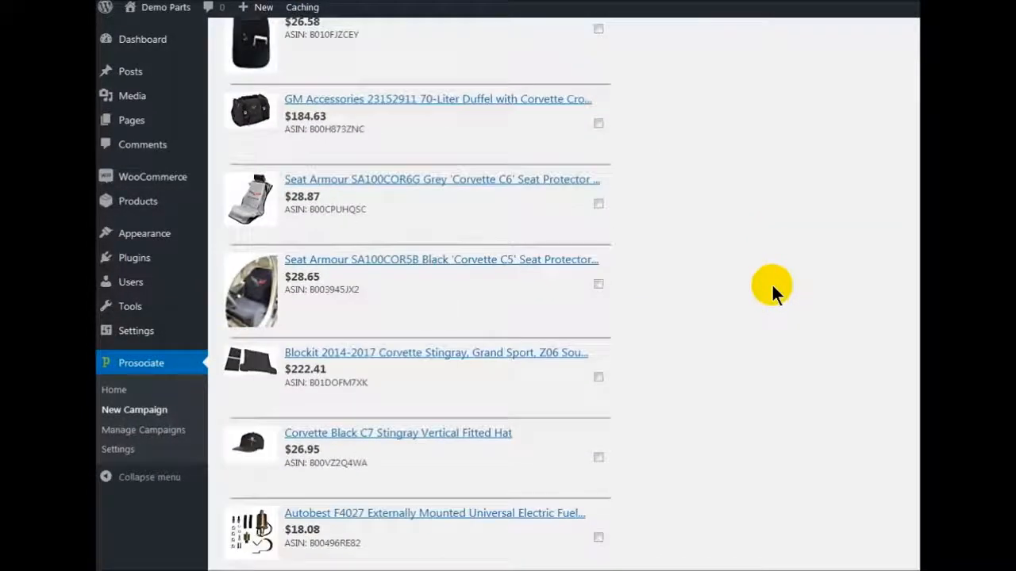
scroll(773, 288, "up", 10)
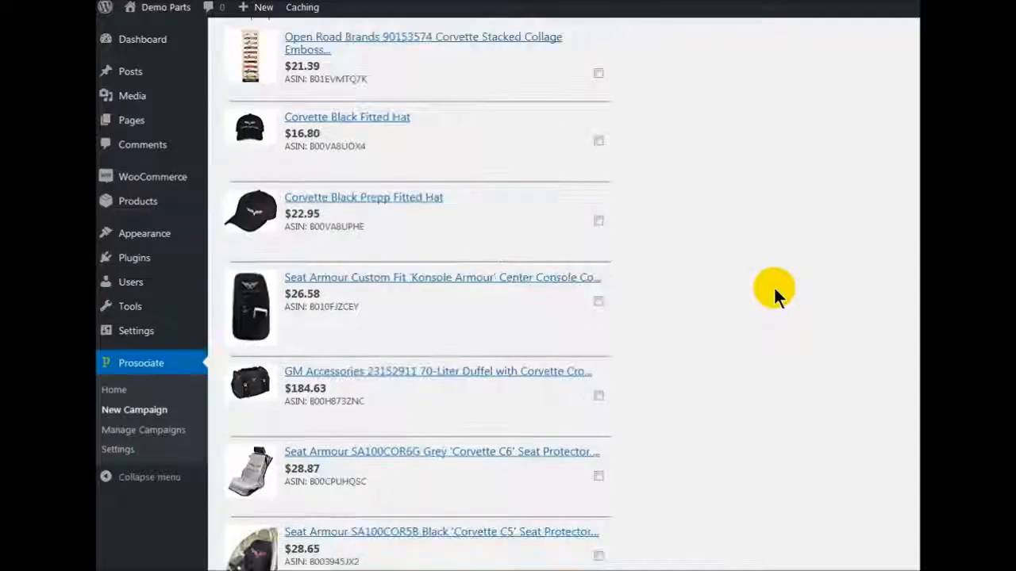
- Select the C7 Stingray Vertical Fitted Hat, the Blockit sound deadening system, and the Corvette C5 and C6 seat protectors for posting
scroll(793, 274, "down", 4)
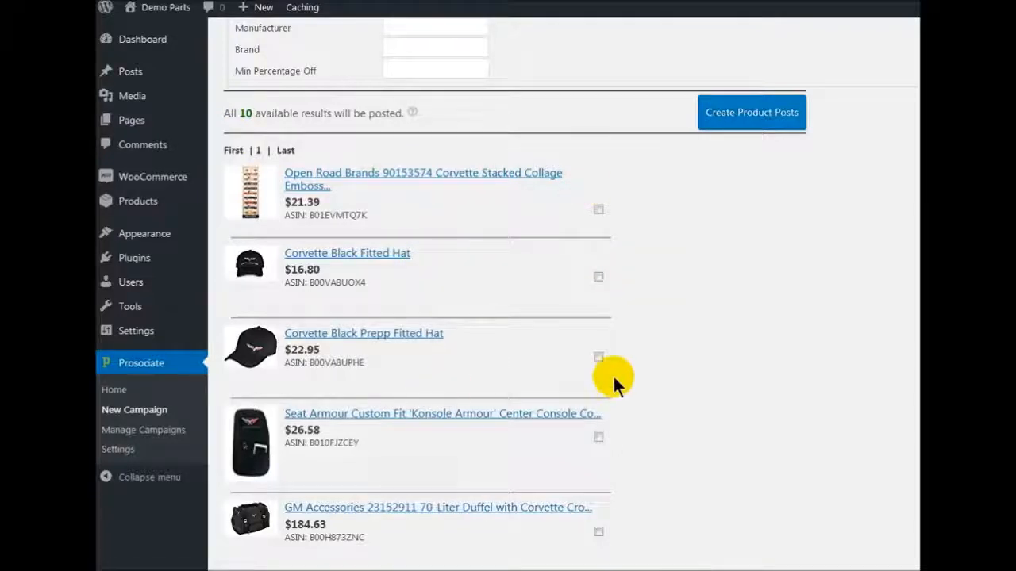
scroll(513, 382, "down", 4)
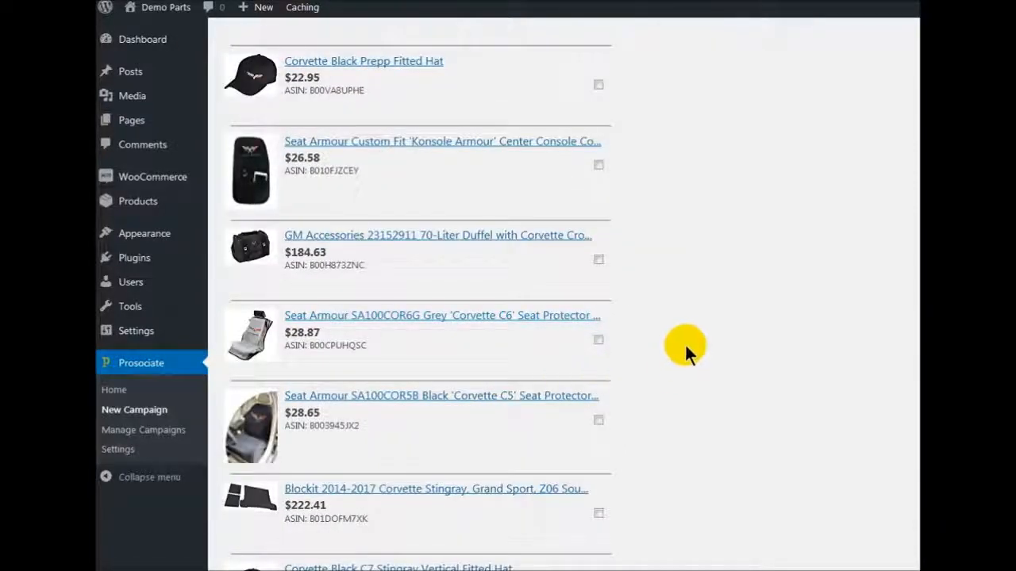
scroll(693, 334, "down", 2)
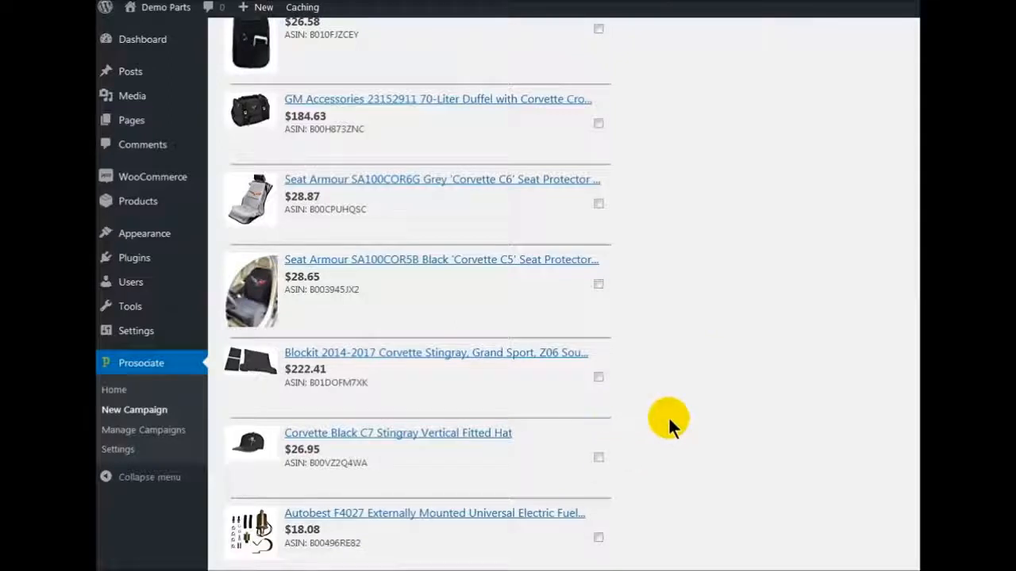
left_click(599, 459)
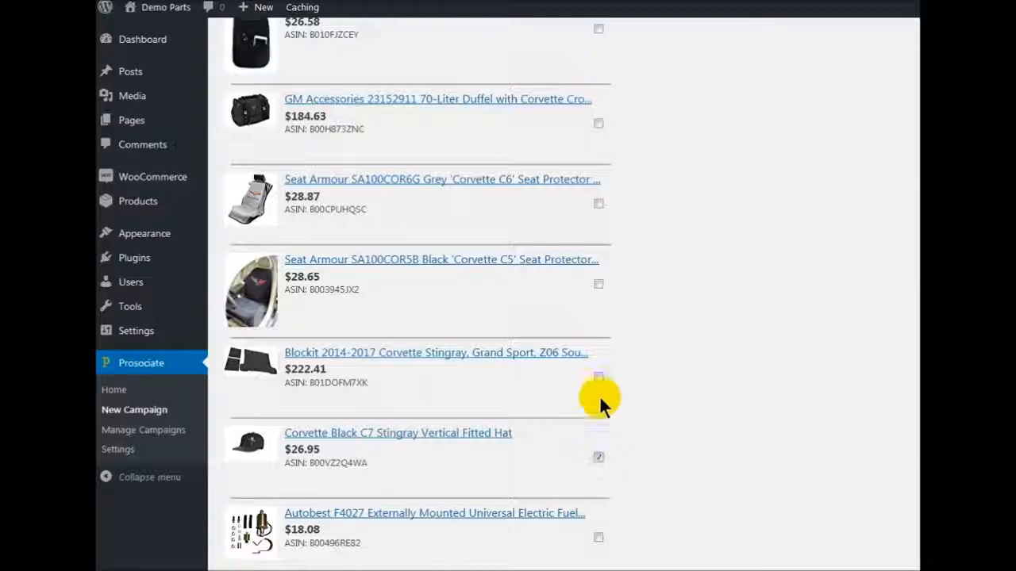
left_click(598, 377)
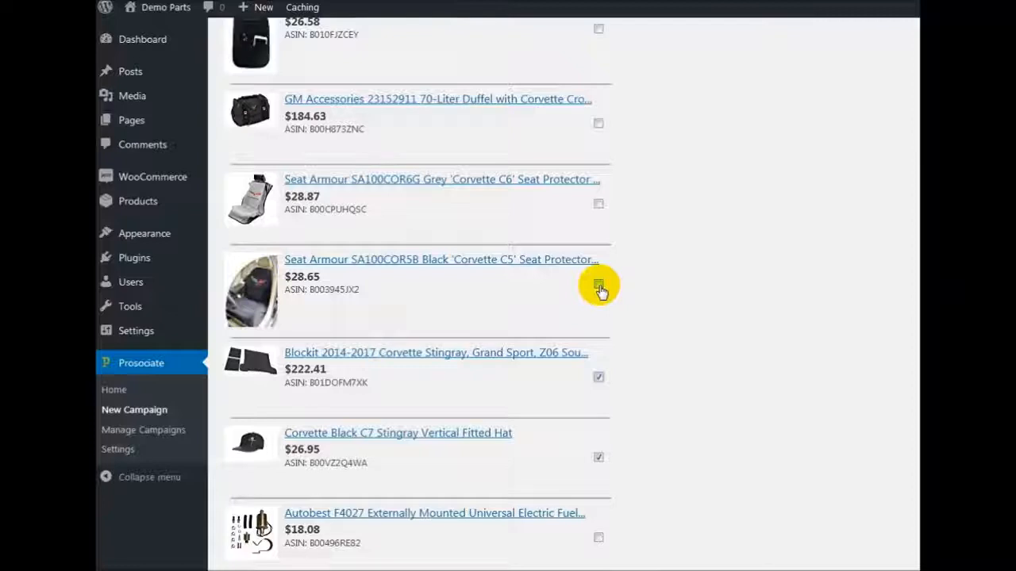
left_click(598, 203)
- Add the GM duffel, Seat Armour center console cover, black fitted and Prepp fitted hats, and Open Road Brands sign to the selection
scroll(732, 262, "up", 3)
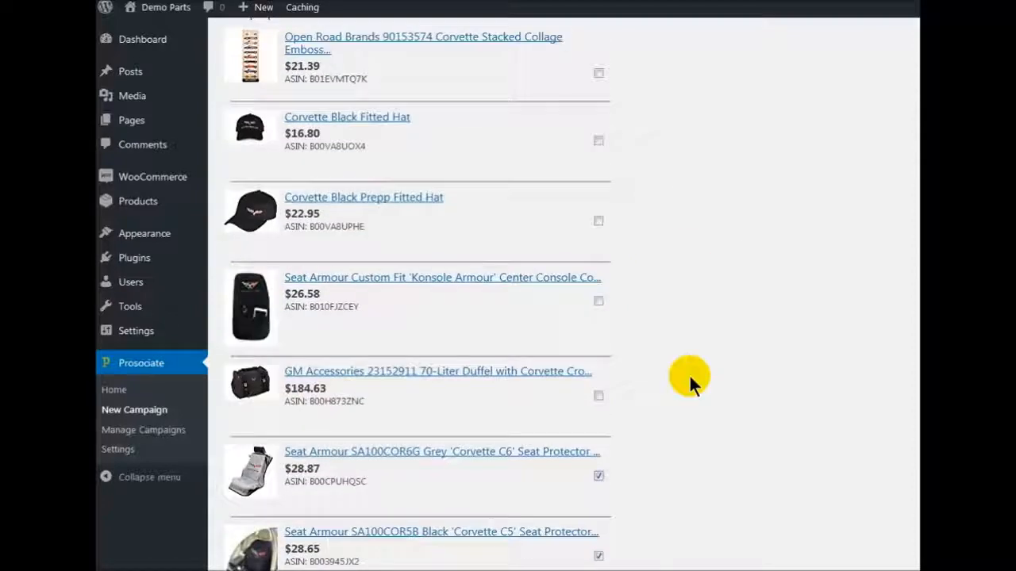
left_click(599, 396)
left_click(597, 301)
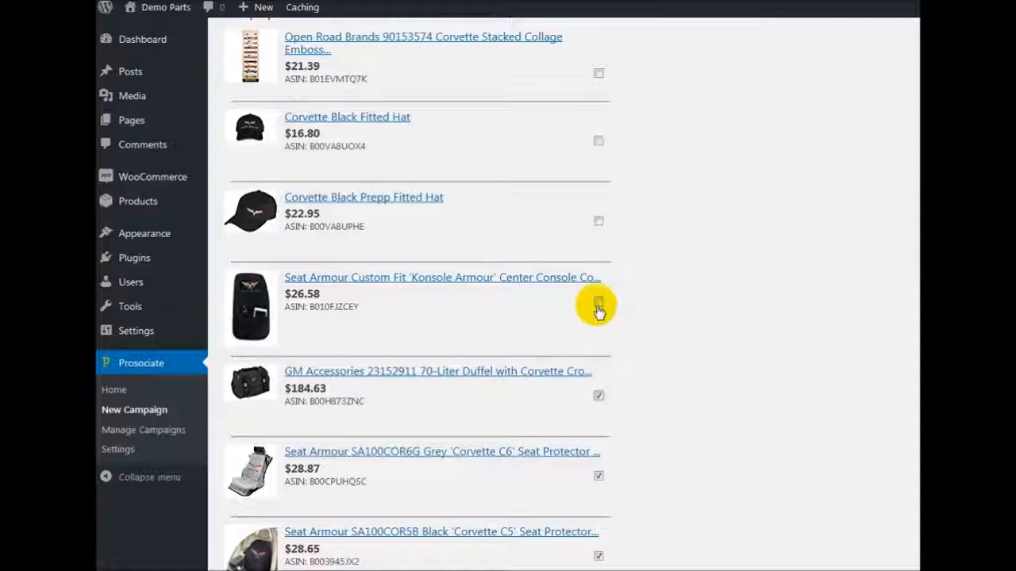
left_click(599, 222)
left_click(597, 143)
scroll(714, 254, "up", 3)
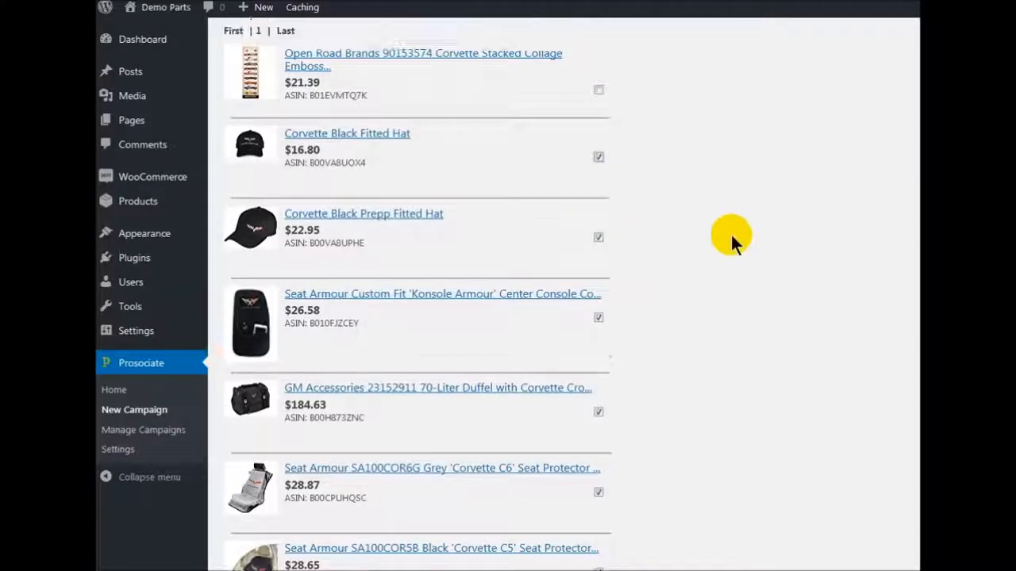
left_click(599, 349)
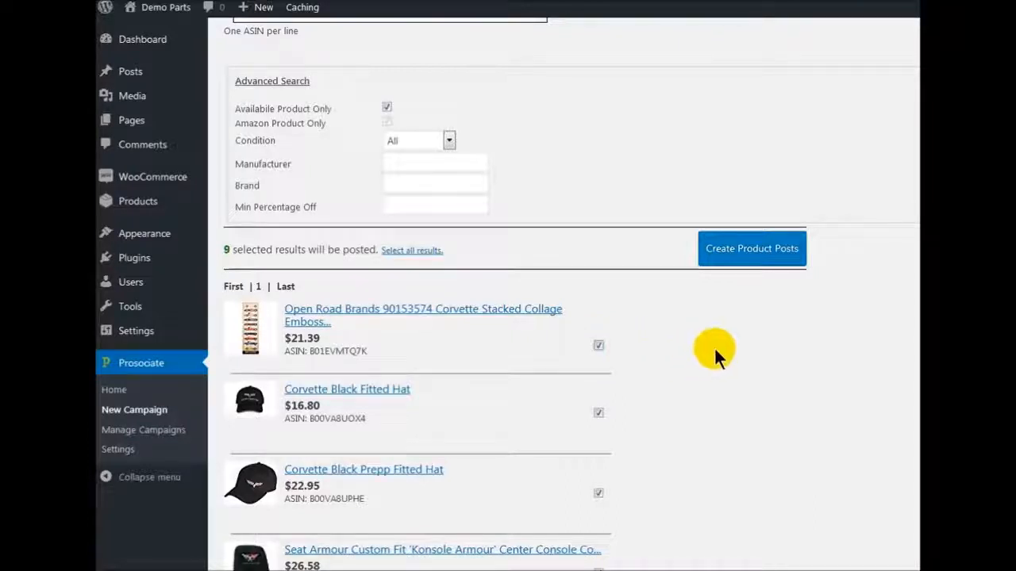
- Review the selected products and create product posts for them, leaving out the Autobest electric fuel pump
scroll(769, 391, "down", 7)
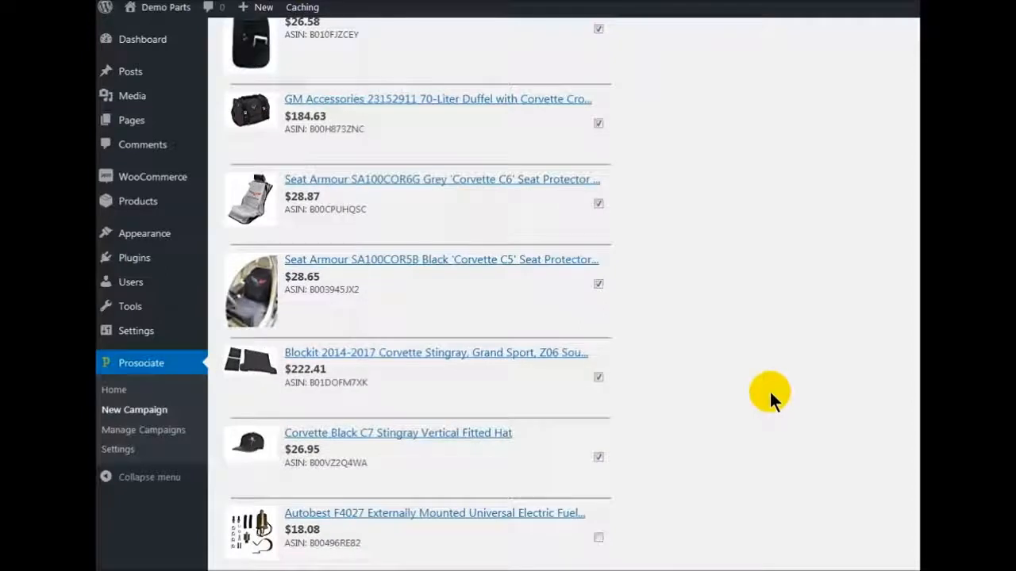
scroll(768, 390, "up", 7)
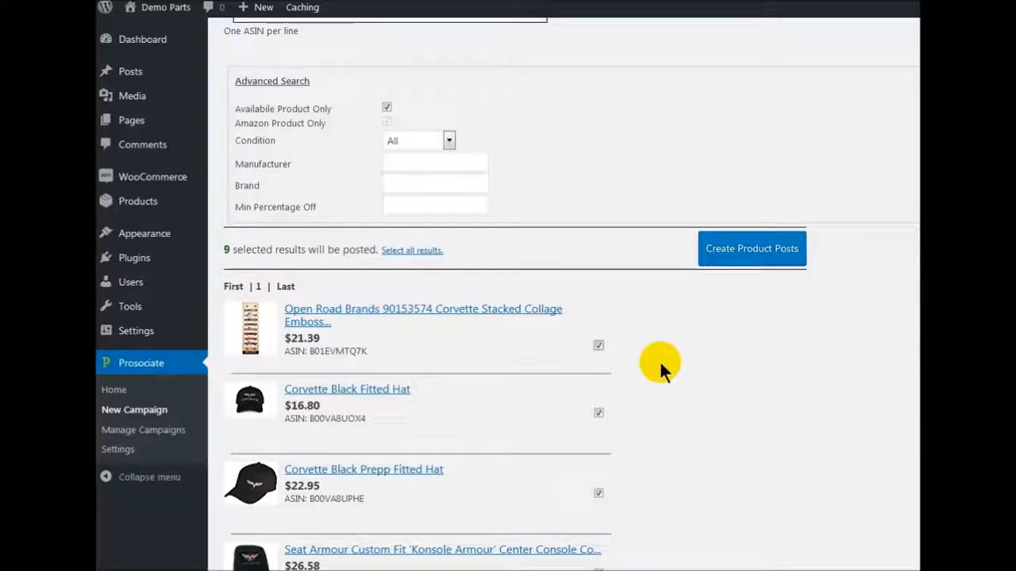
scroll(758, 409, "up", 5)
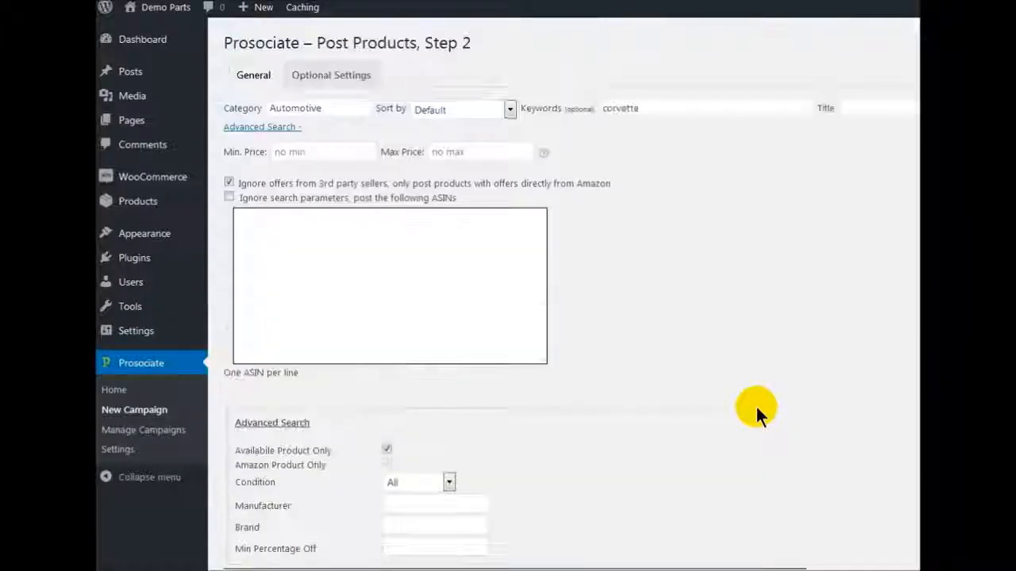
scroll(757, 411, "down", 2)
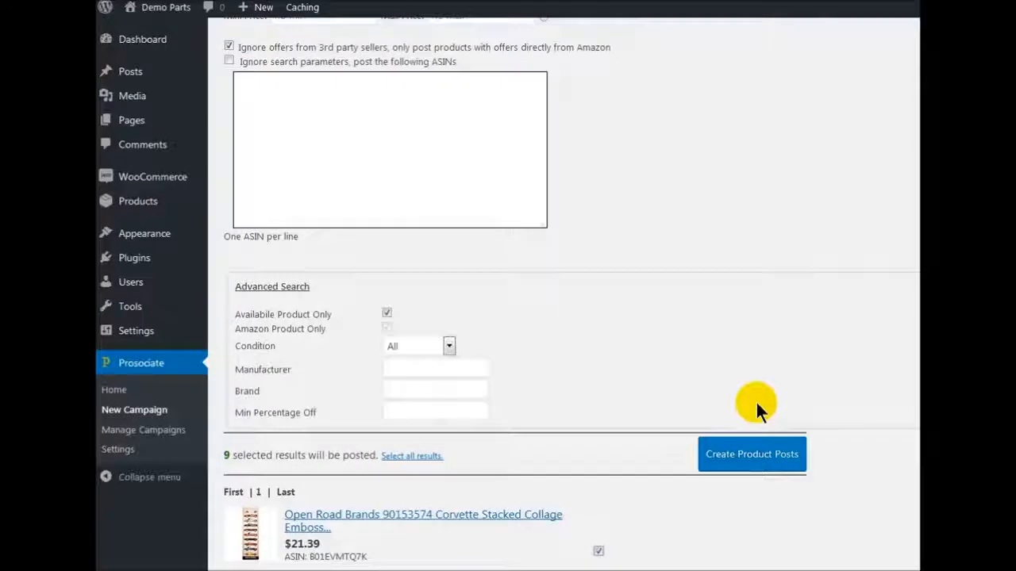
scroll(663, 324, "down", 4)
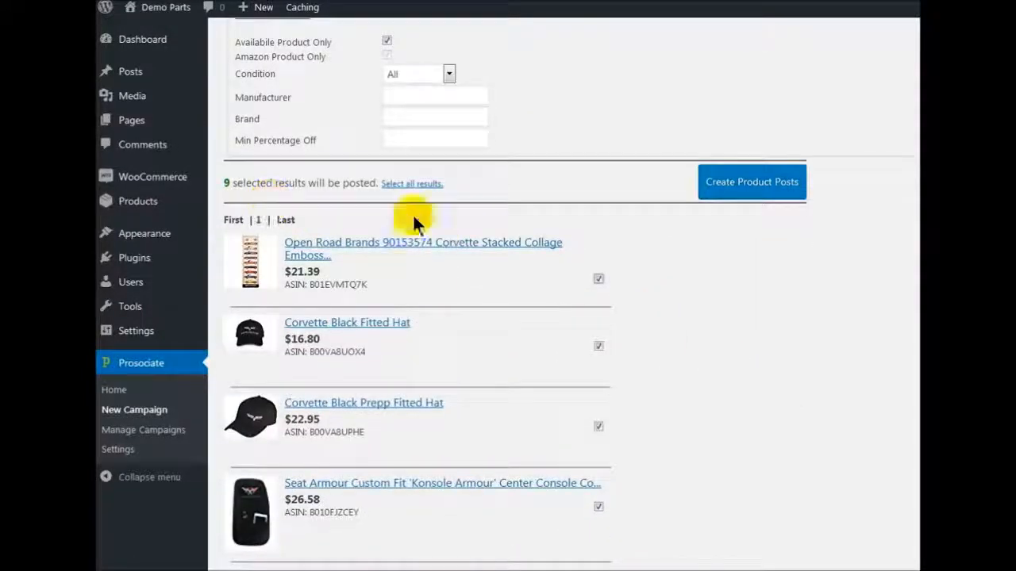
left_click(754, 188)
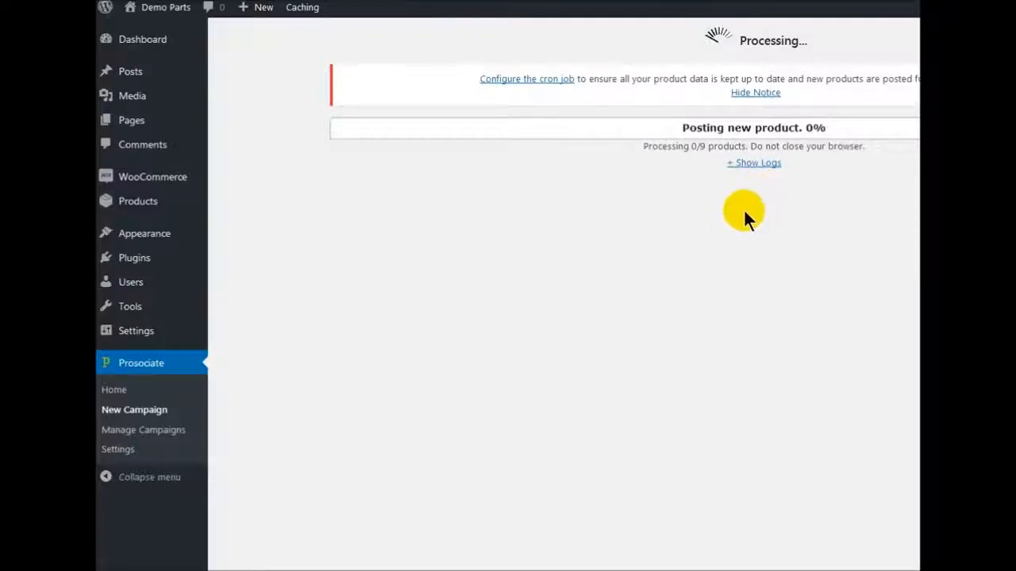
- Show the posting logs and read through the entries for each posted product
left_click(753, 164)
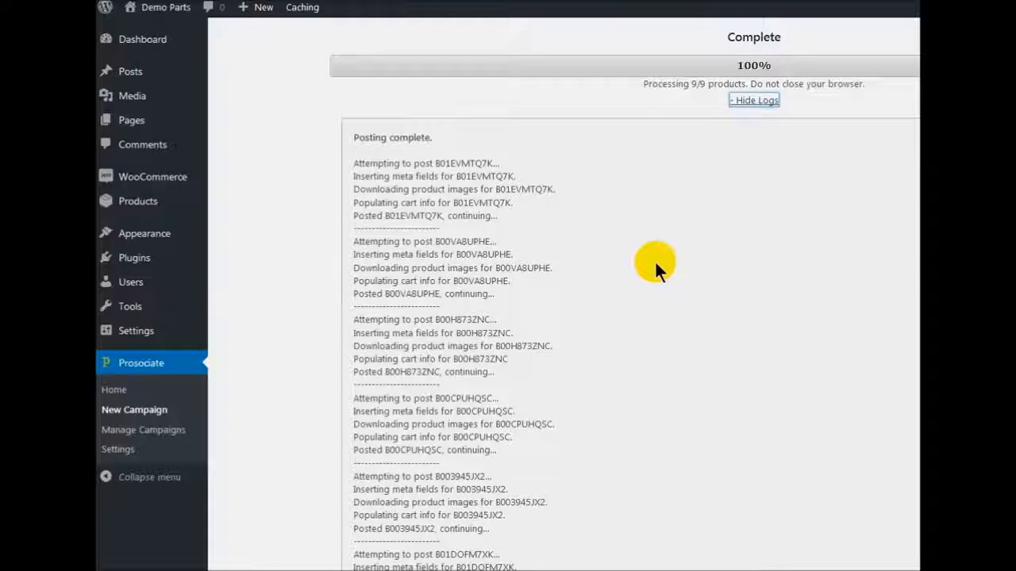
scroll(657, 259, "down", 3)
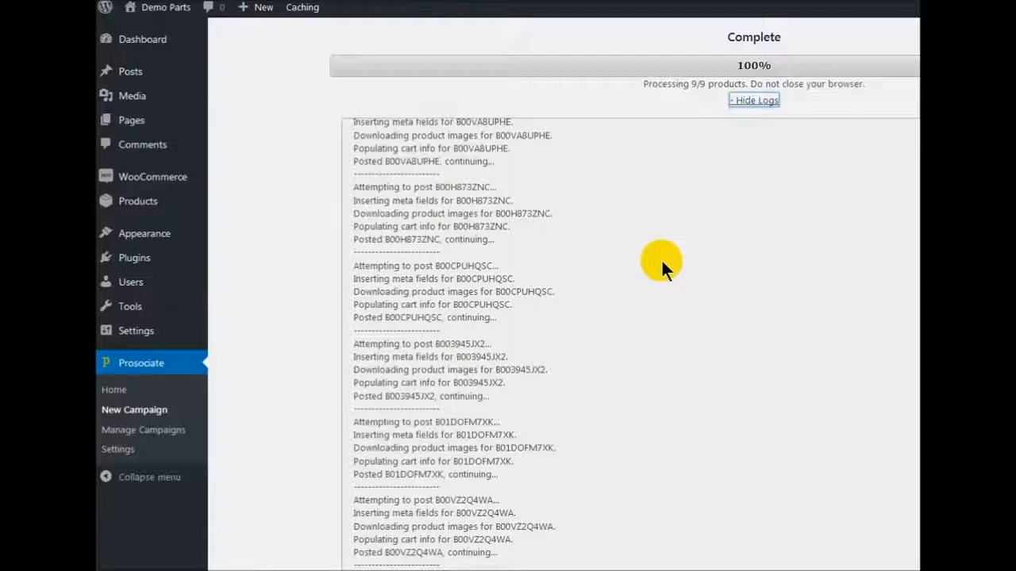
scroll(661, 258, "up", 3)
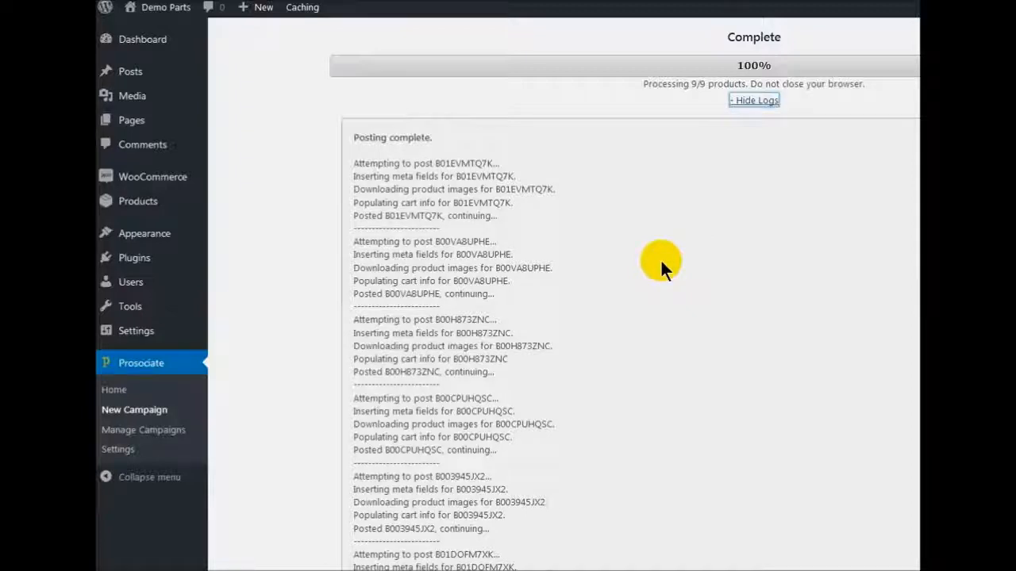
scroll(660, 259, "down", 3)
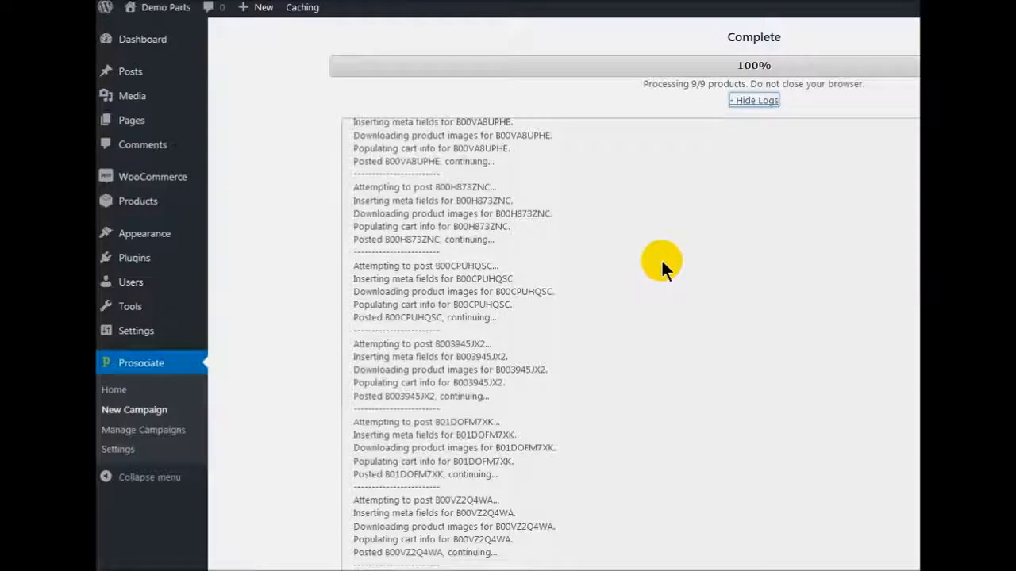
scroll(663, 262, "up", 3)
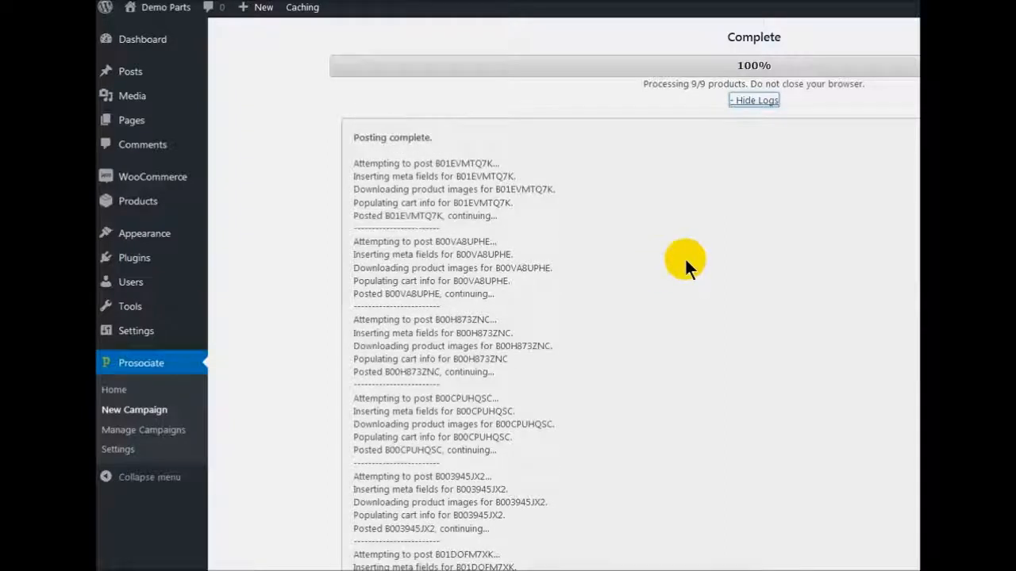
- Open the store's product list and look over the imported products' names, SKUs, stock, prices and categories
mouse_move(136, 209)
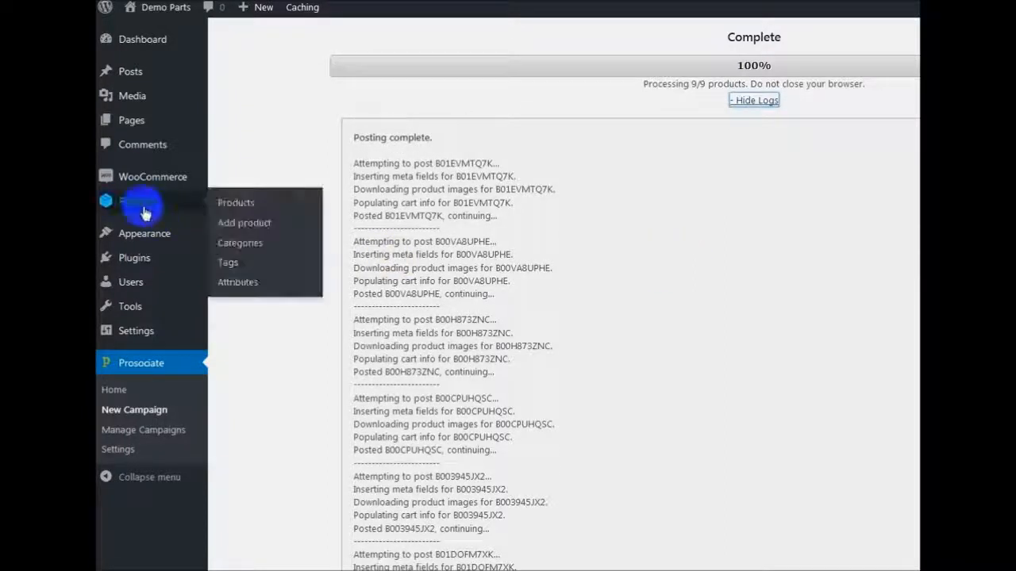
left_click(240, 204)
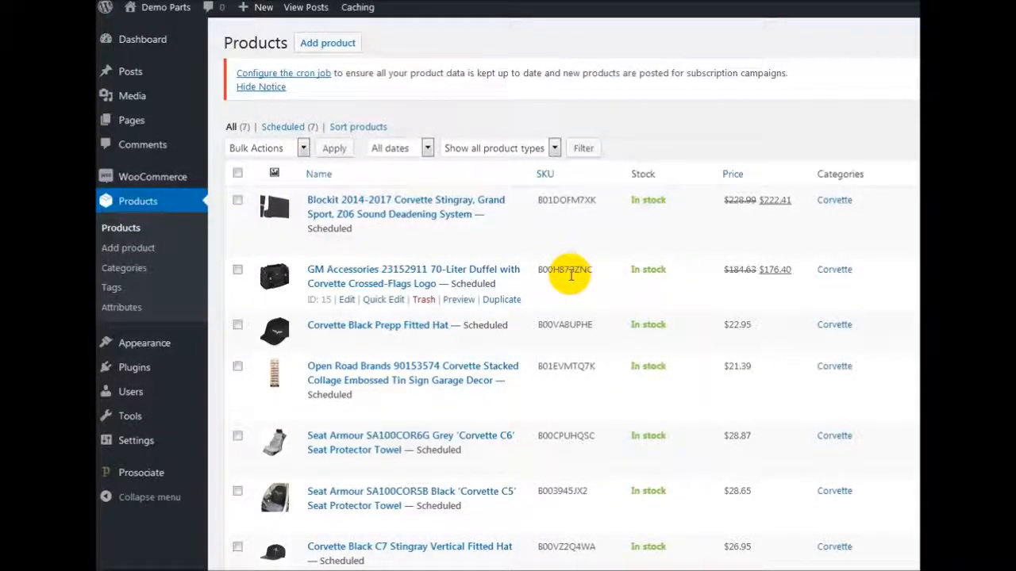
scroll(471, 258, "down", 1)
scroll(471, 258, "down", 1)
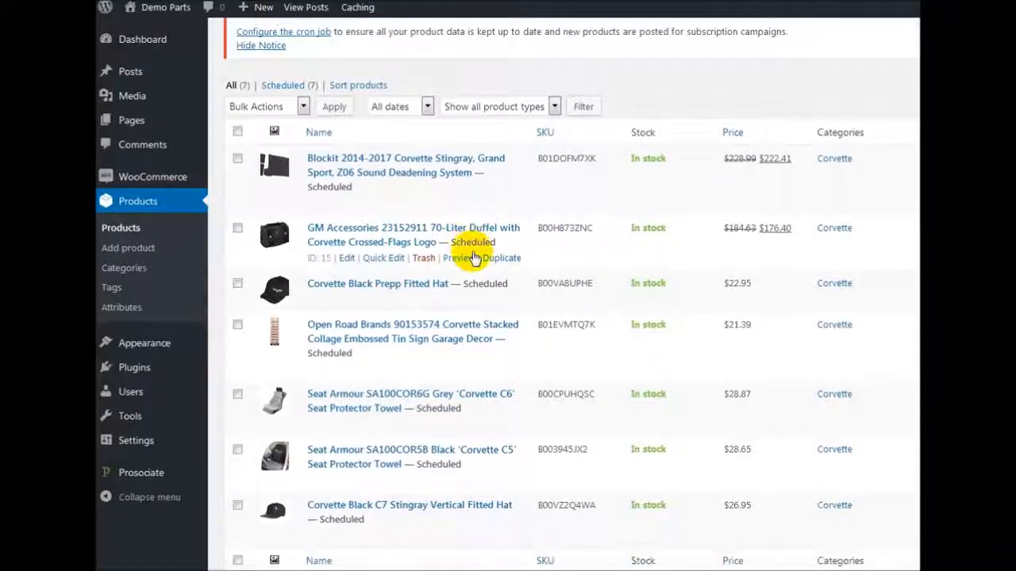
scroll(470, 263, "up", 2)
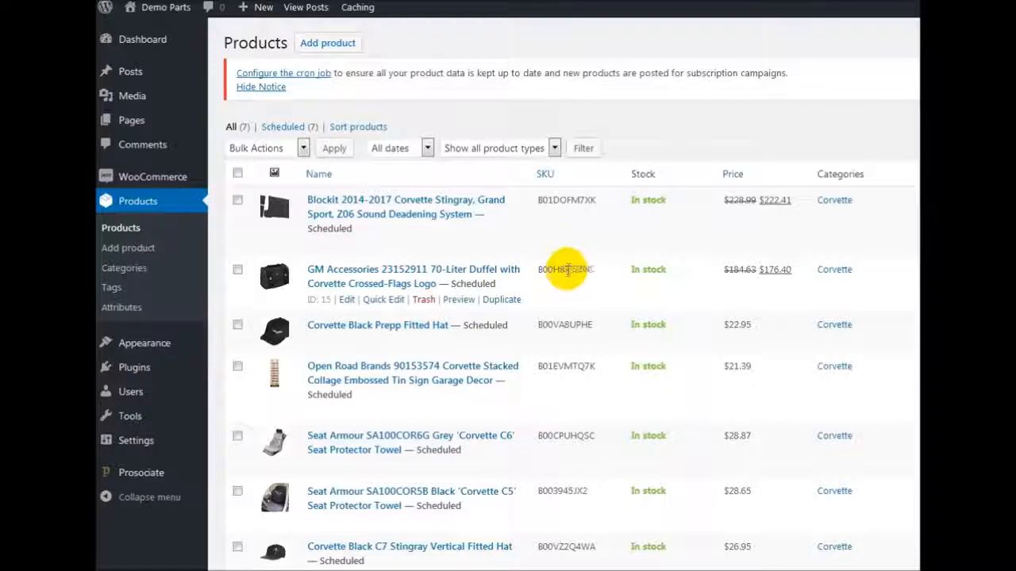
scroll(628, 251, "down", 1)
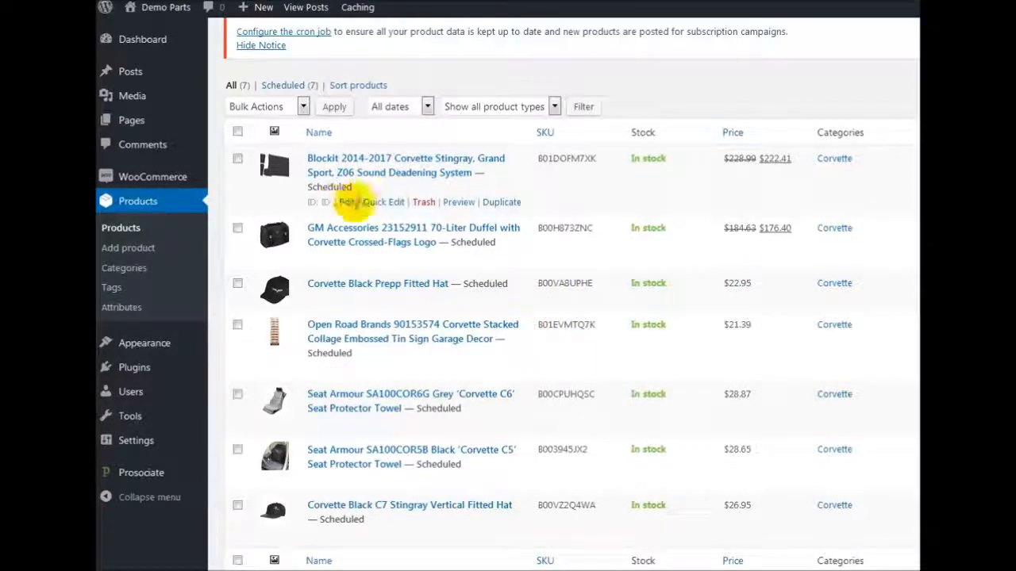
- Check the quick-edit details of the Blockit sound deadening system and the Corvette C5 seat protector, closing them without changes
left_click(384, 204)
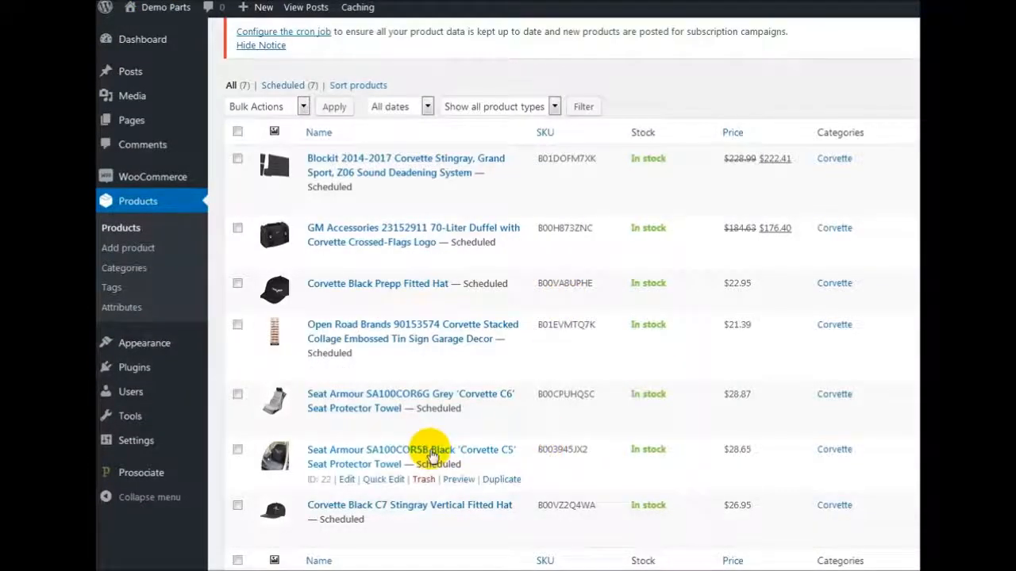
left_click(387, 480)
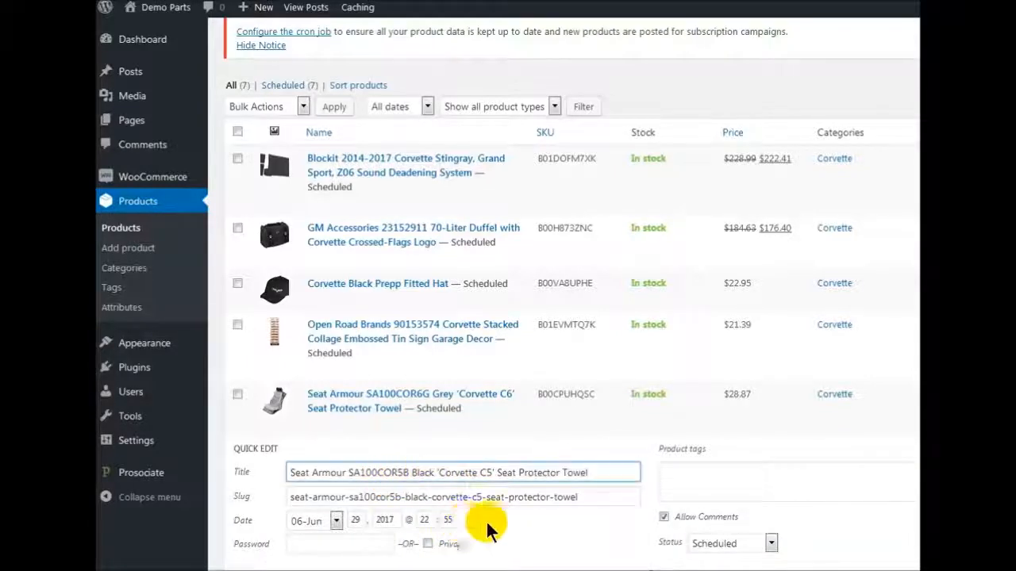
scroll(496, 520, "down", 5)
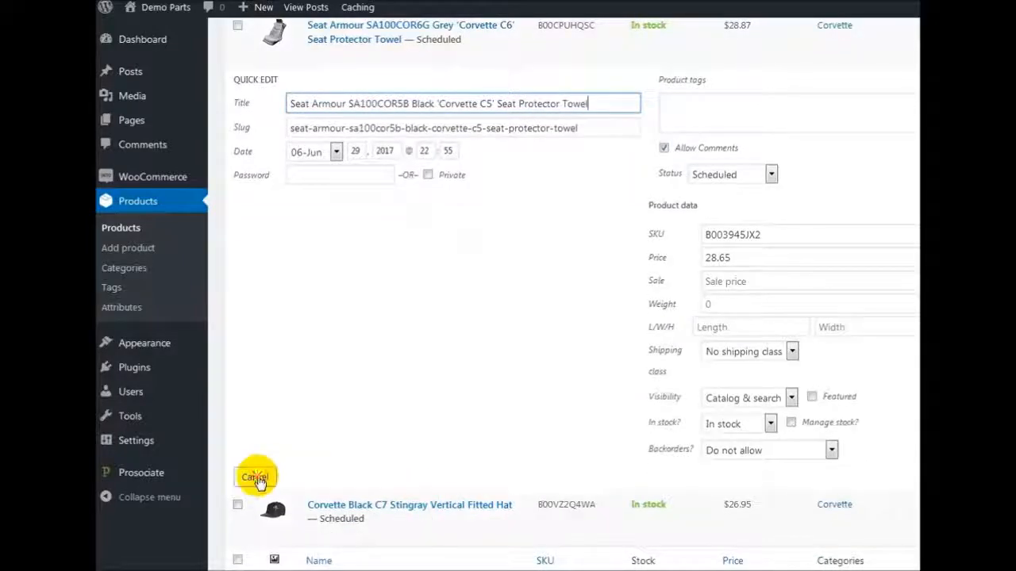
left_click(255, 481)
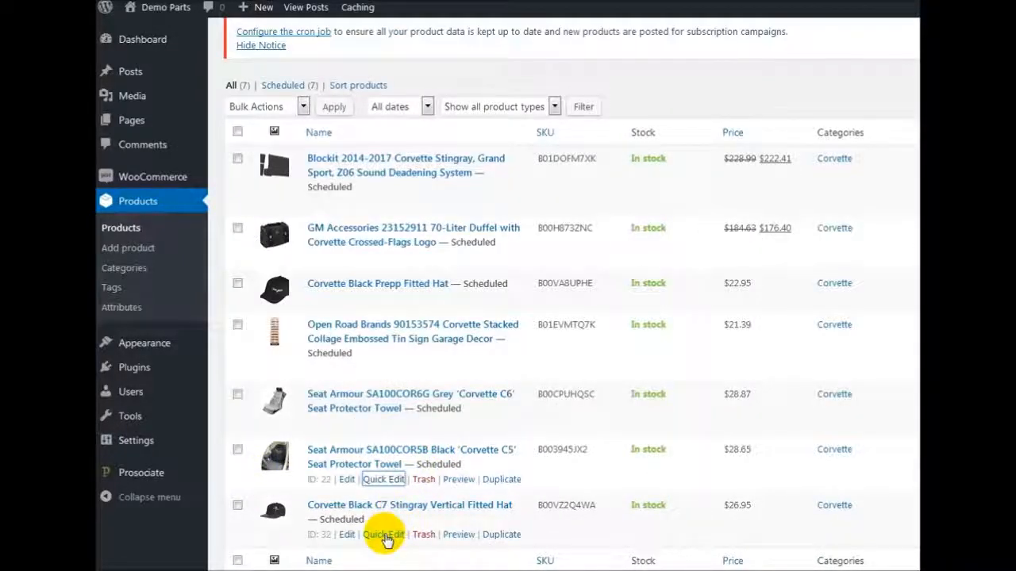
- Open the quick-edit details of the Corvette C7 Stingray hat and compare its scheduled date and status with the product list
left_click(381, 534)
scroll(527, 468, "down", 3)
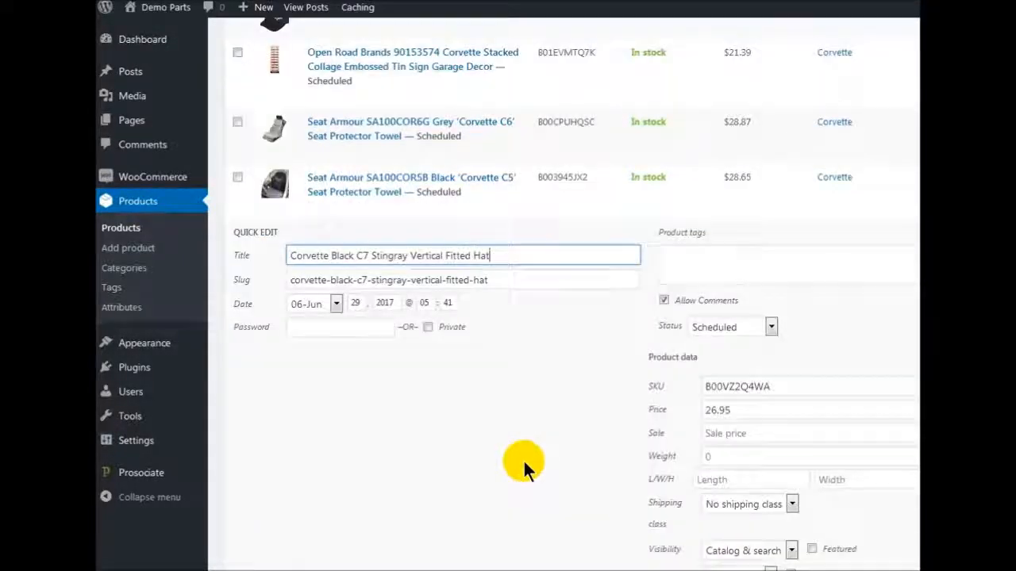
scroll(554, 393, "up", 4)
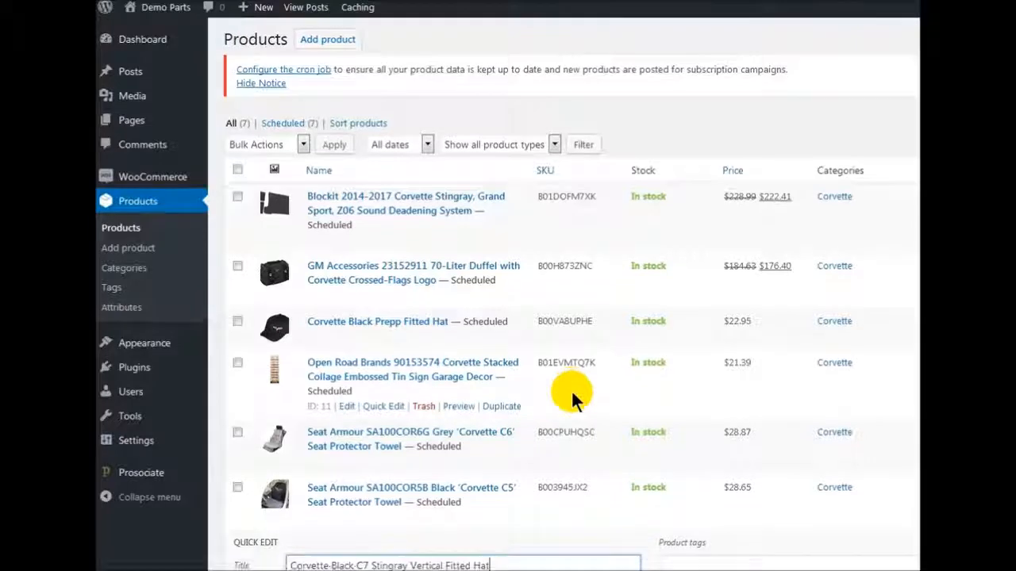
scroll(573, 396, "down", 2)
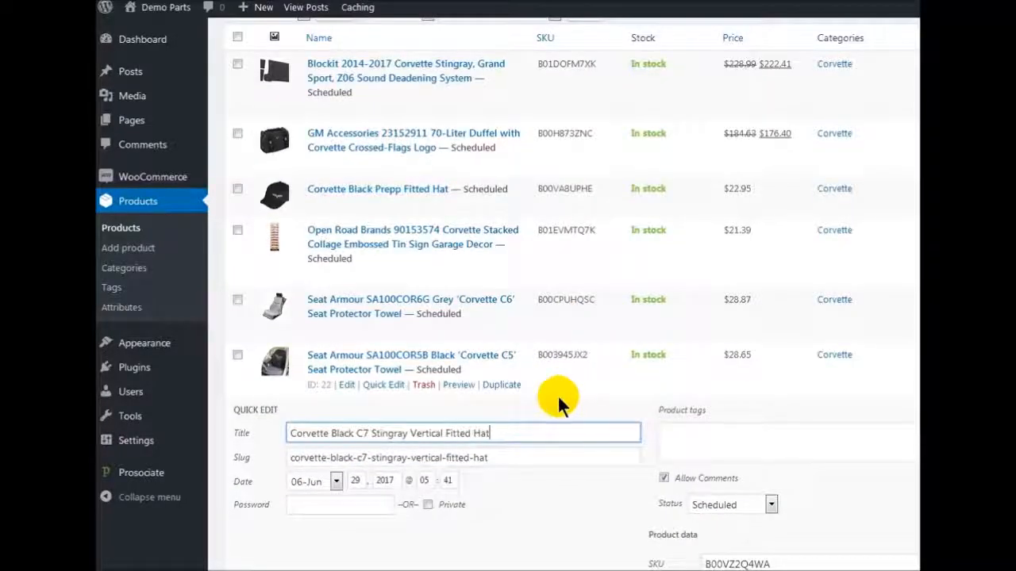
scroll(567, 401, "up", 2)
scroll(567, 401, "down", 4)
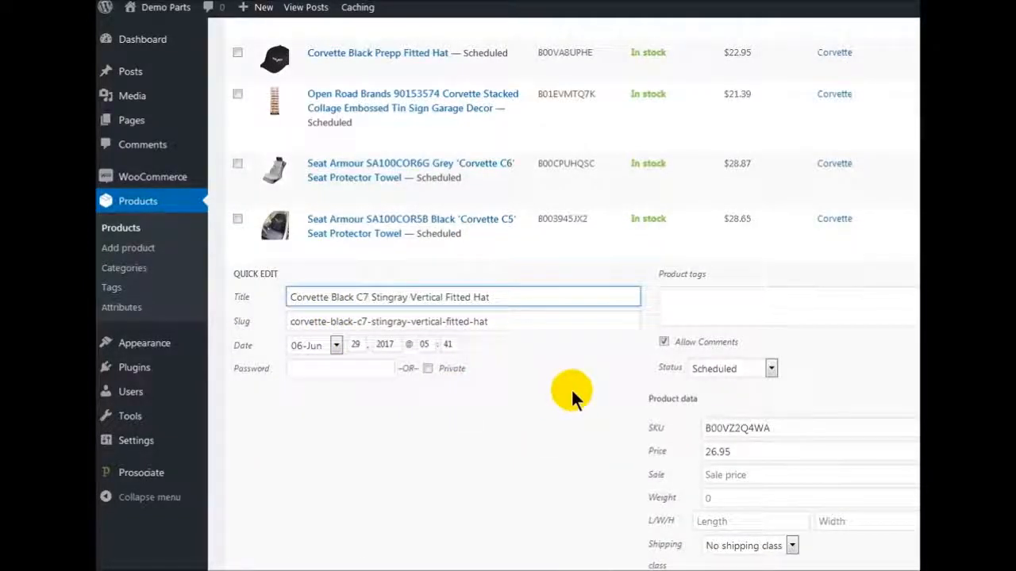
scroll(572, 388, "up", 4)
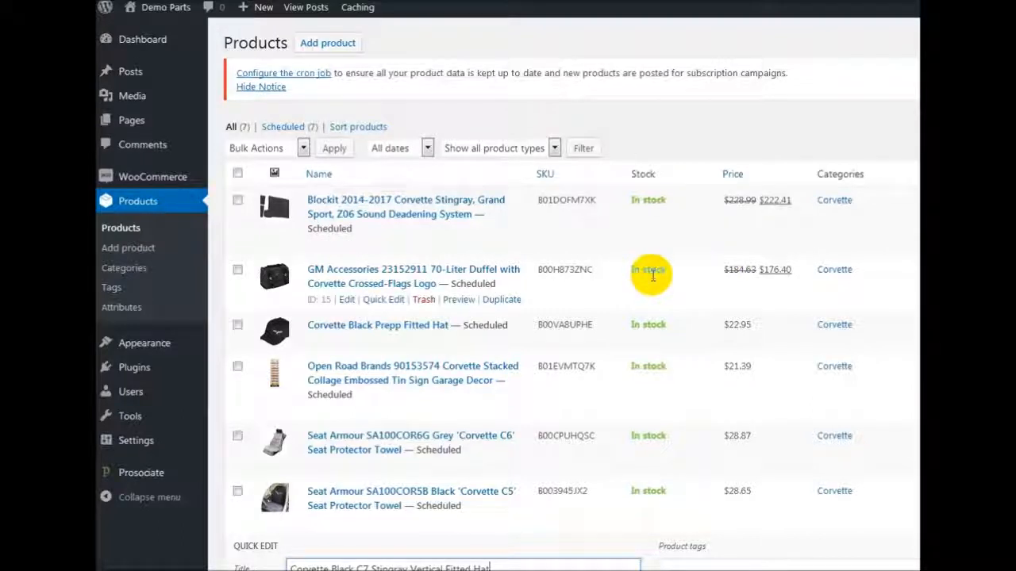
- Open the existing corvette campaign for editing and sort its Amazon results by price from high to low
scroll(651, 276, "down", 2)
mouse_move(148, 471)
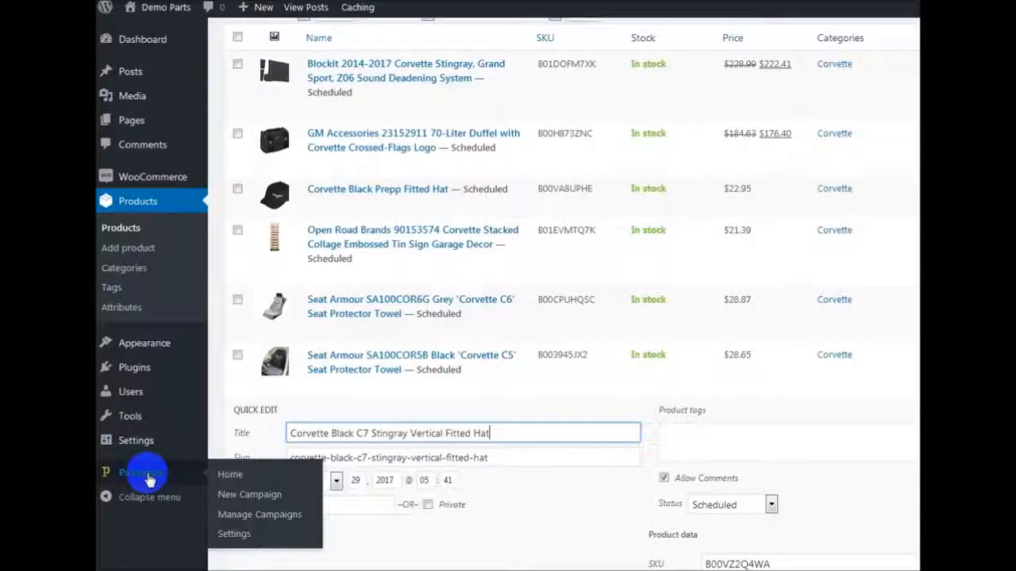
left_click(261, 517)
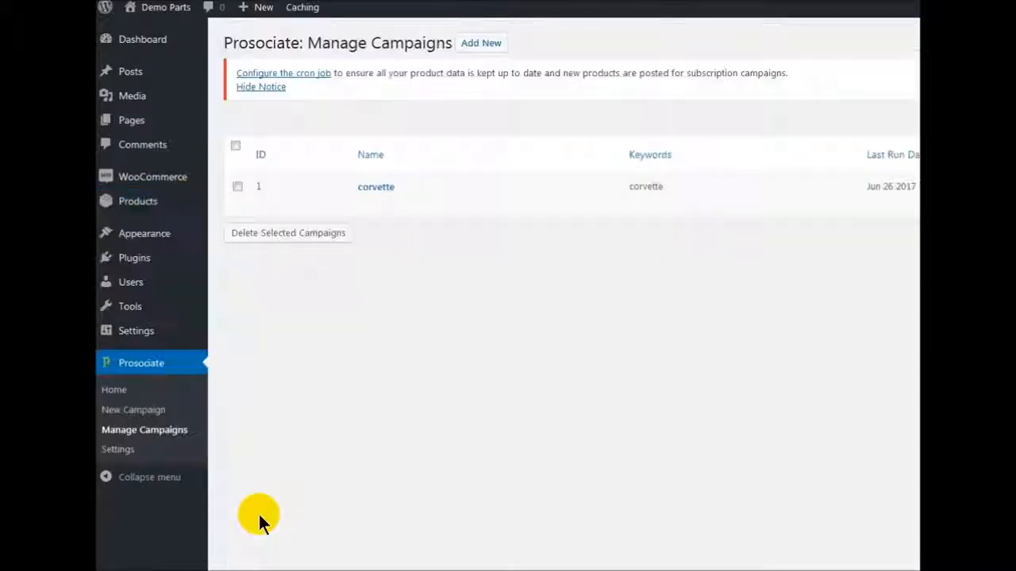
mouse_move(553, 205)
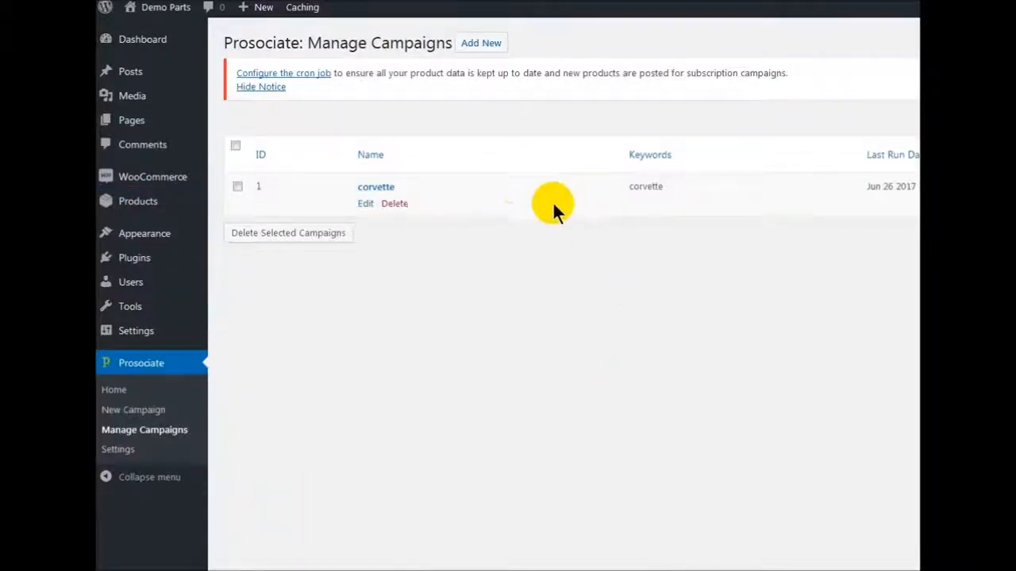
left_click(365, 206)
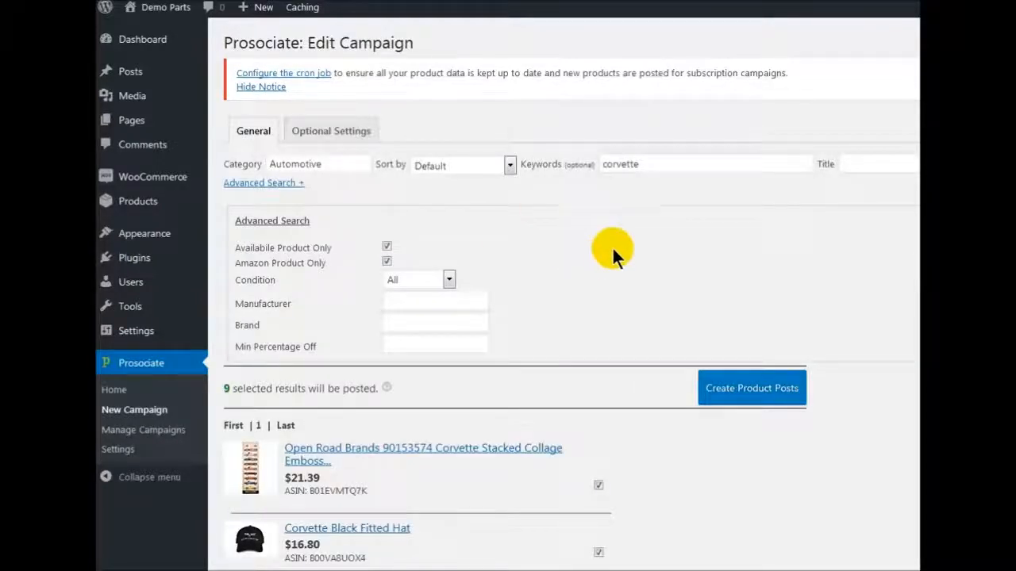
scroll(612, 246, "down", 3)
scroll(619, 239, "up", 3)
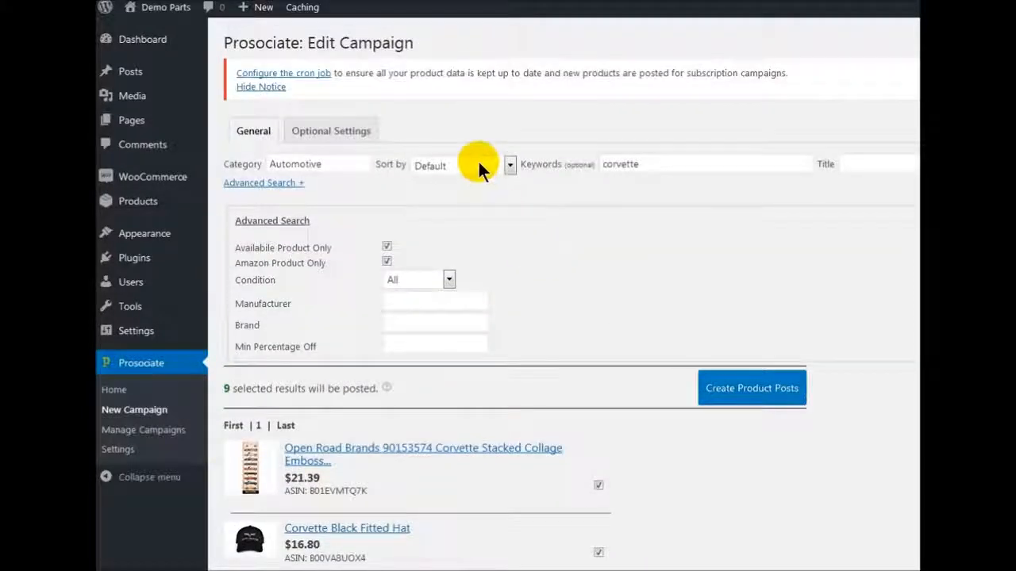
left_click(510, 163)
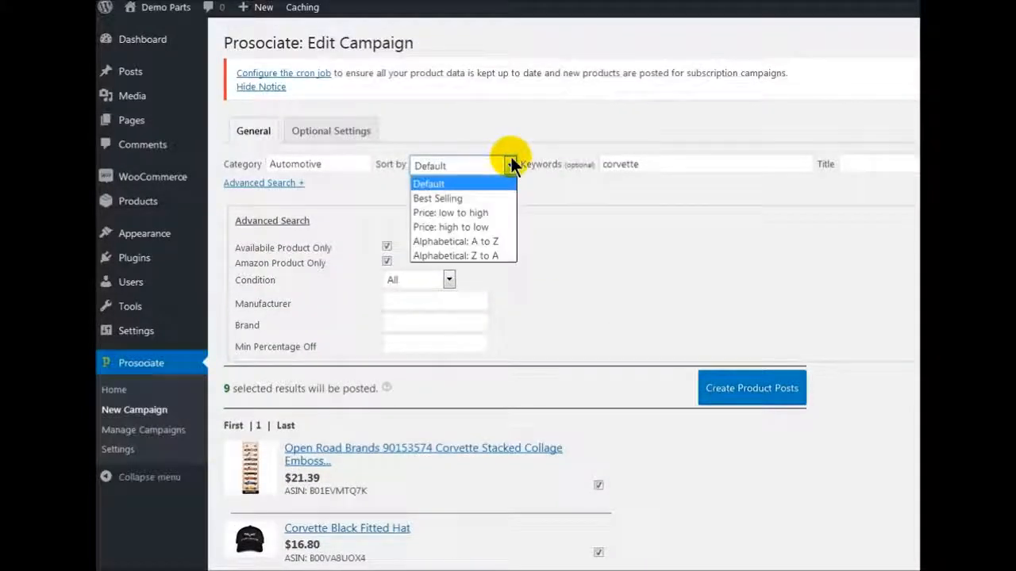
left_click(474, 227)
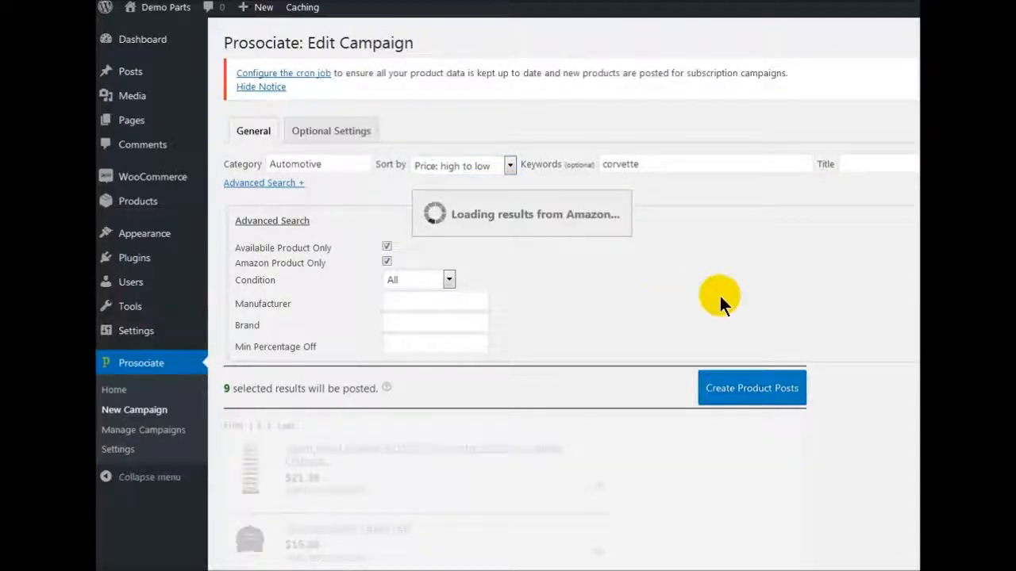
- Look through the price-sorted Corvette results, examining product names, prices and which items are selected for posting
scroll(720, 294, "down", 3)
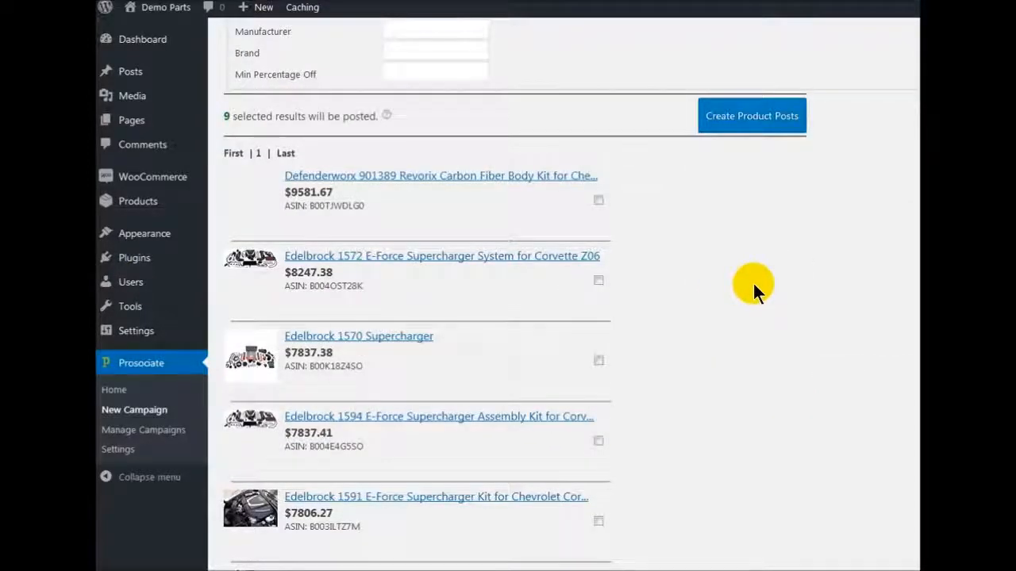
scroll(753, 292, "down", 2)
scroll(753, 283, "down", 3)
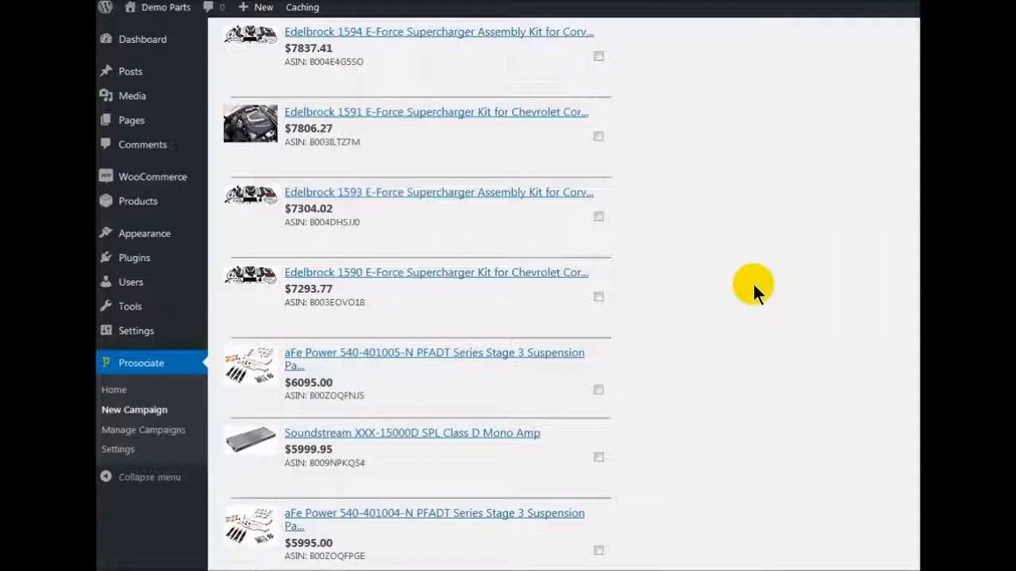
scroll(753, 284, "up", 5)
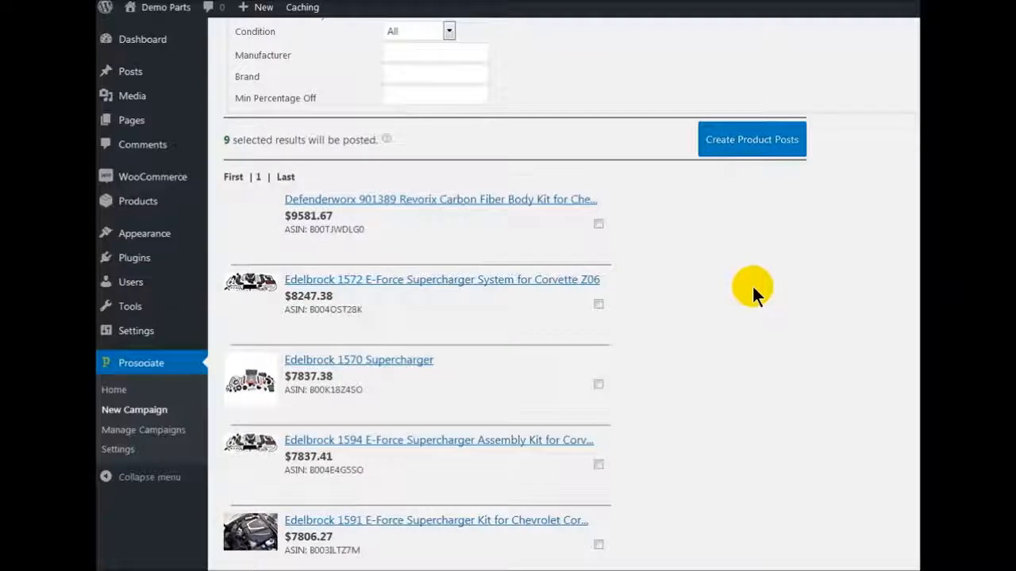
scroll(751, 285, "up", 3)
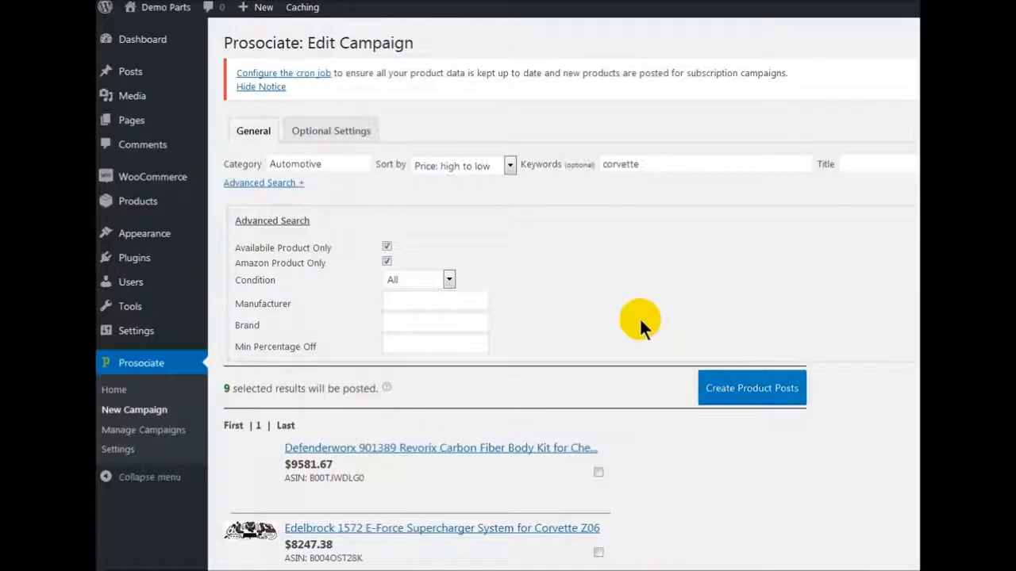
scroll(640, 319, "down", 3)
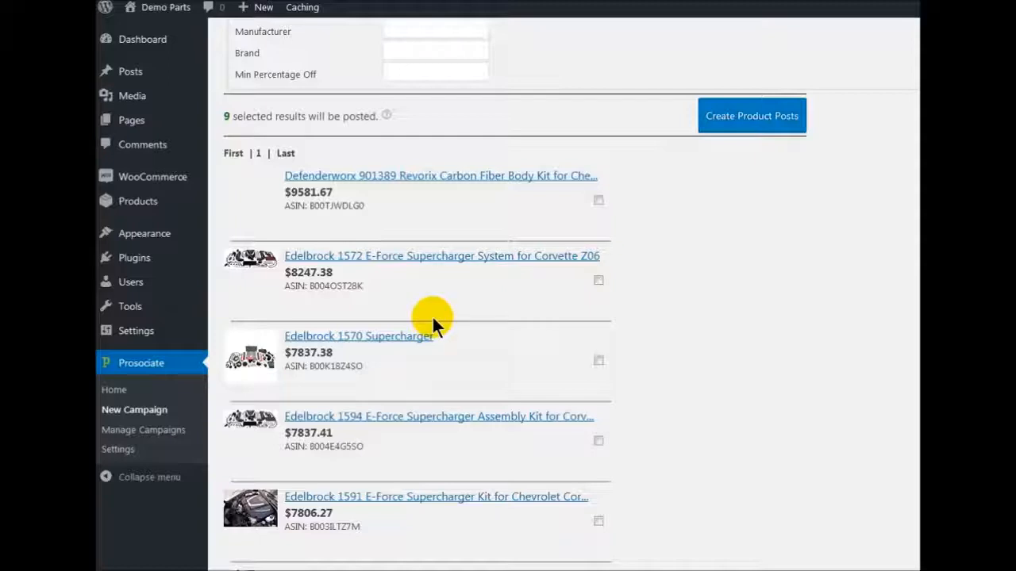
scroll(465, 311, "up", 3)
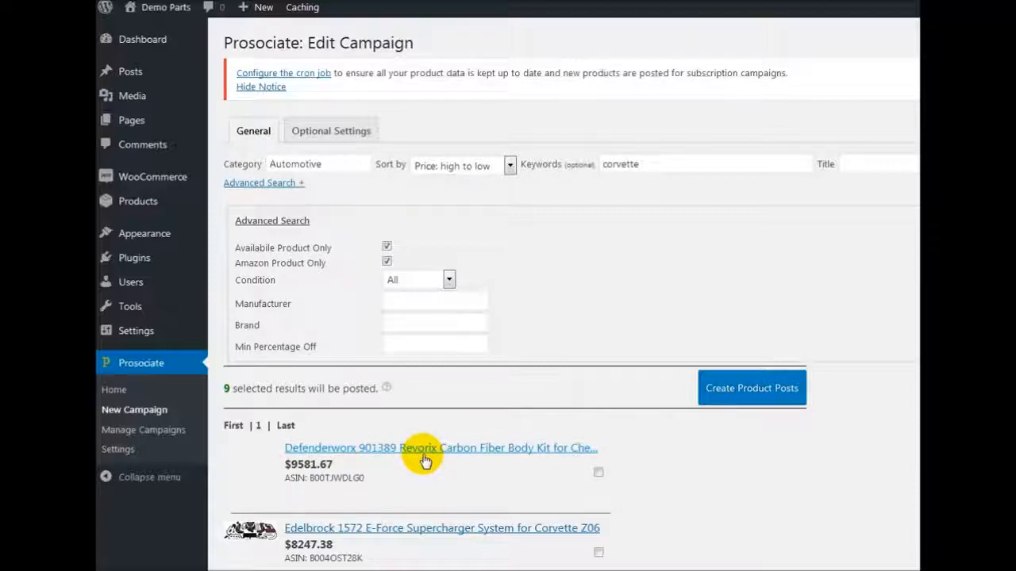
scroll(424, 460, "down", 5)
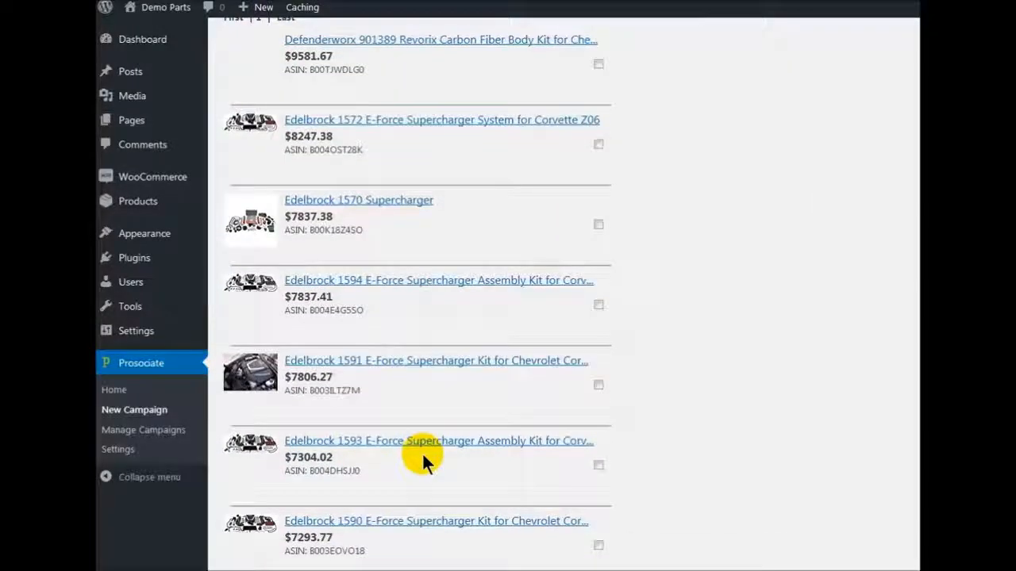
scroll(423, 460, "down", 3)
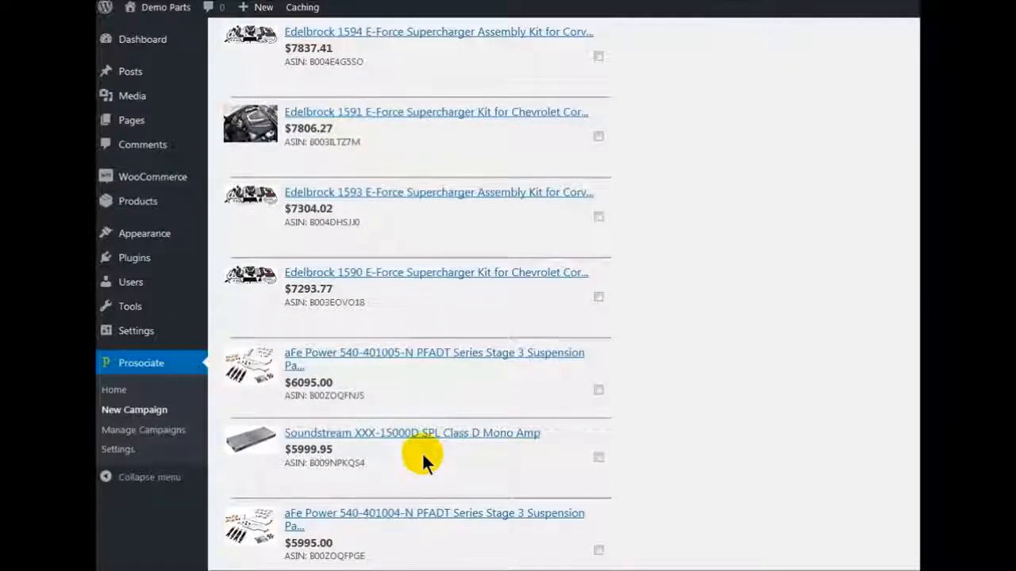
scroll(423, 457, "up", 8)
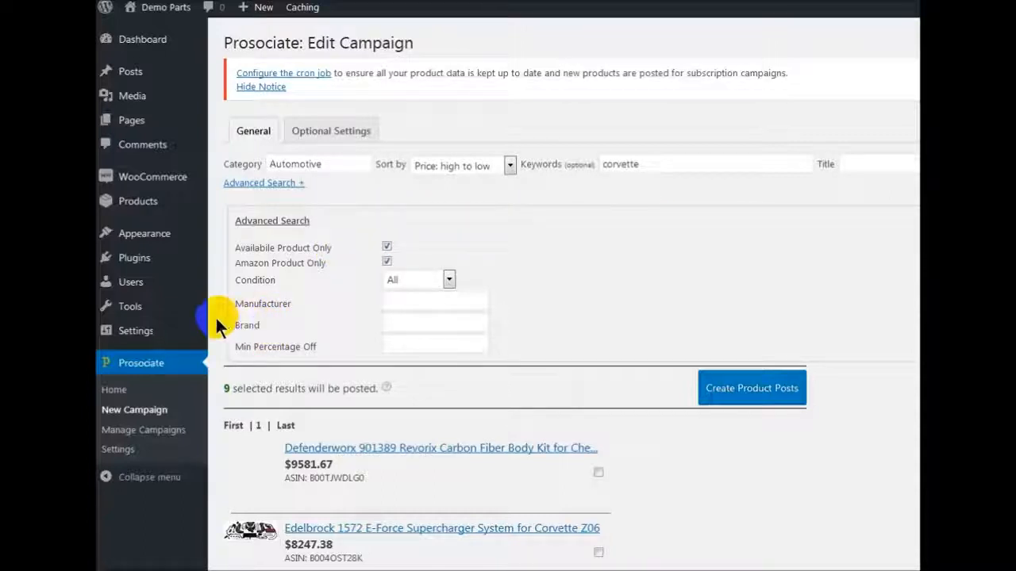
- Return to the store's product list to check the products already imported
mouse_move(165, 236)
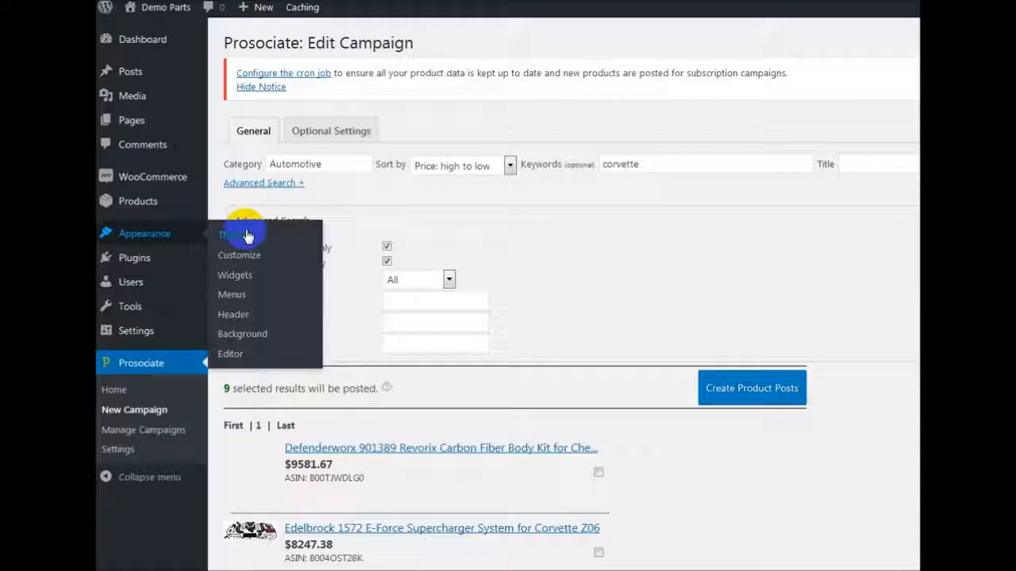
mouse_move(143, 205)
left_click(238, 205)
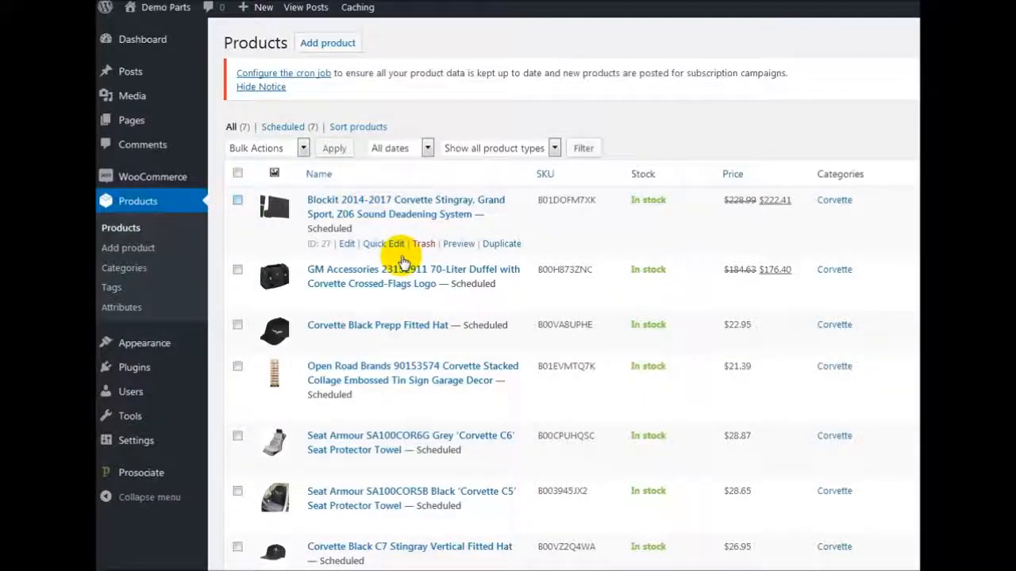
- Reopen the corvette campaign from the campaign list and set its sort order to Price: high to low
left_click(151, 474)
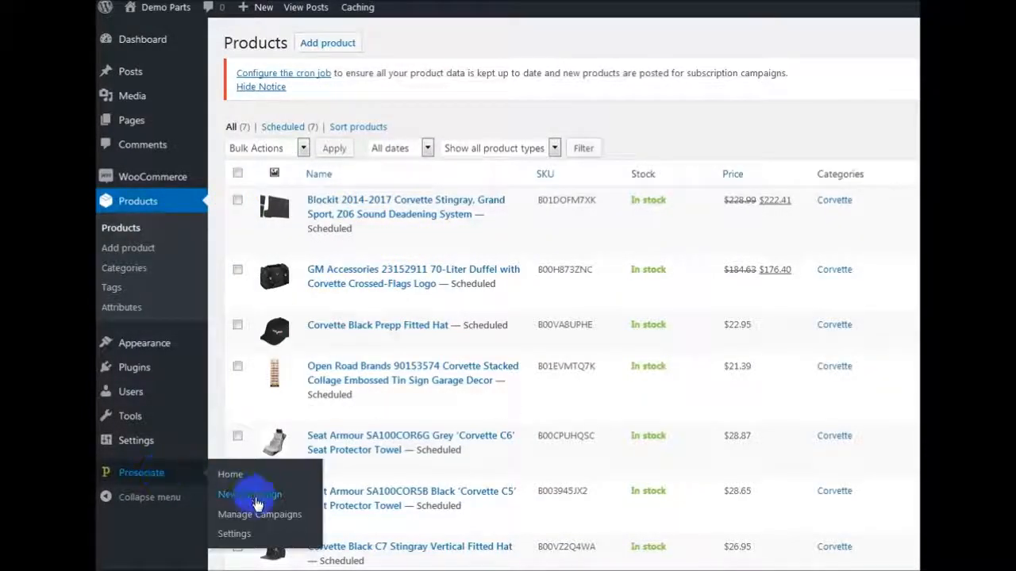
left_click(254, 518)
left_click(254, 517)
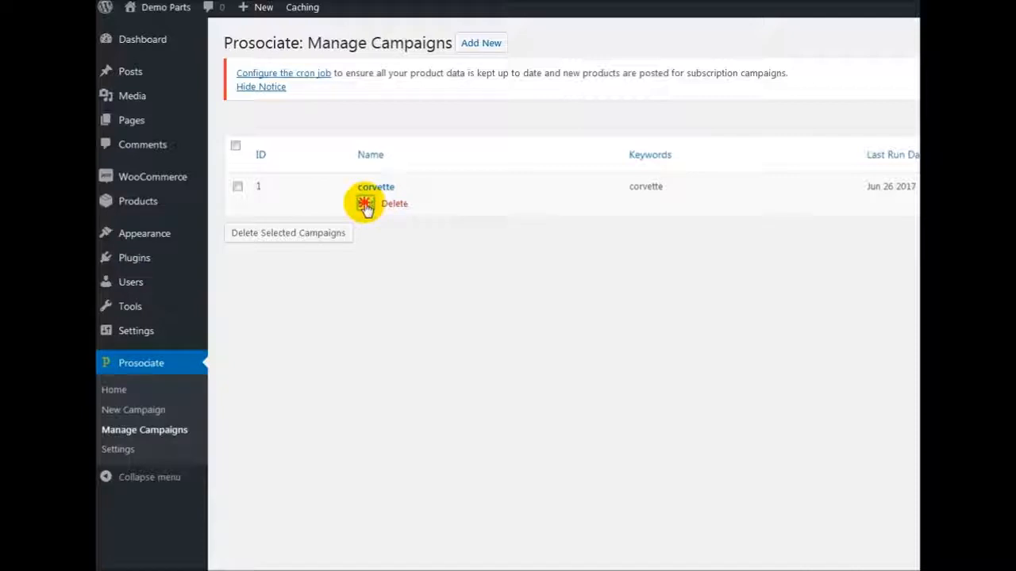
left_click(365, 204)
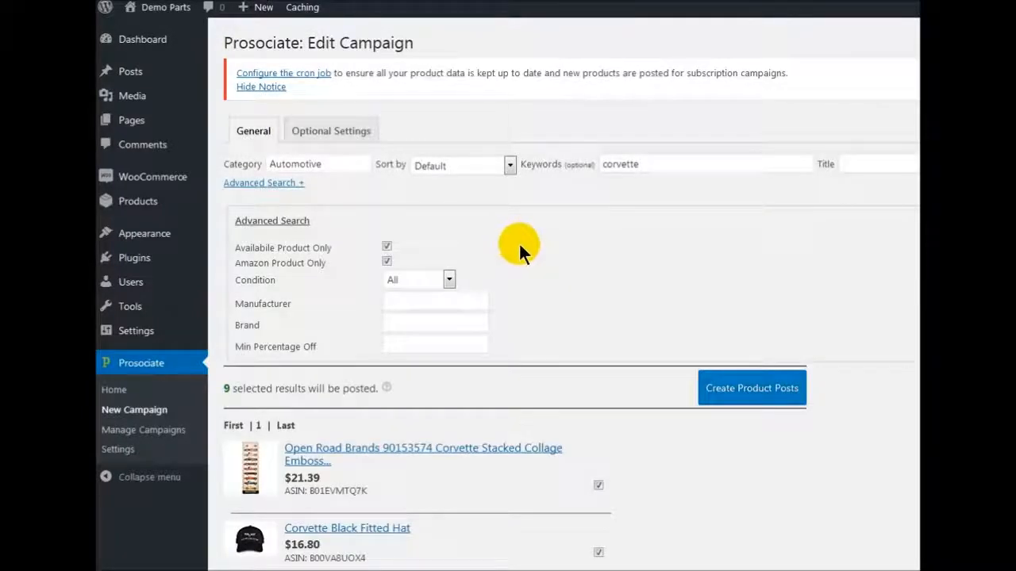
left_click(509, 166)
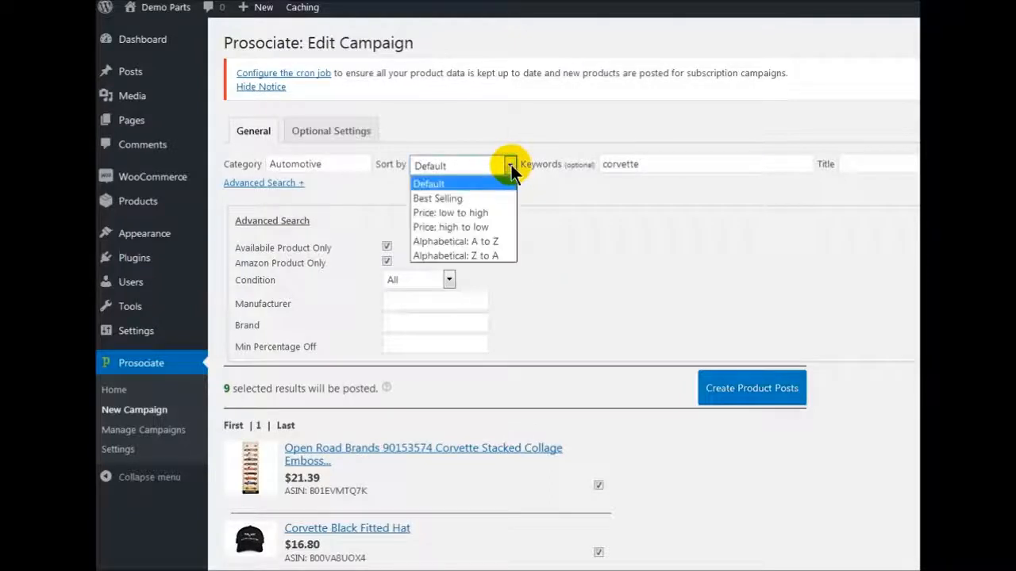
left_click(485, 230)
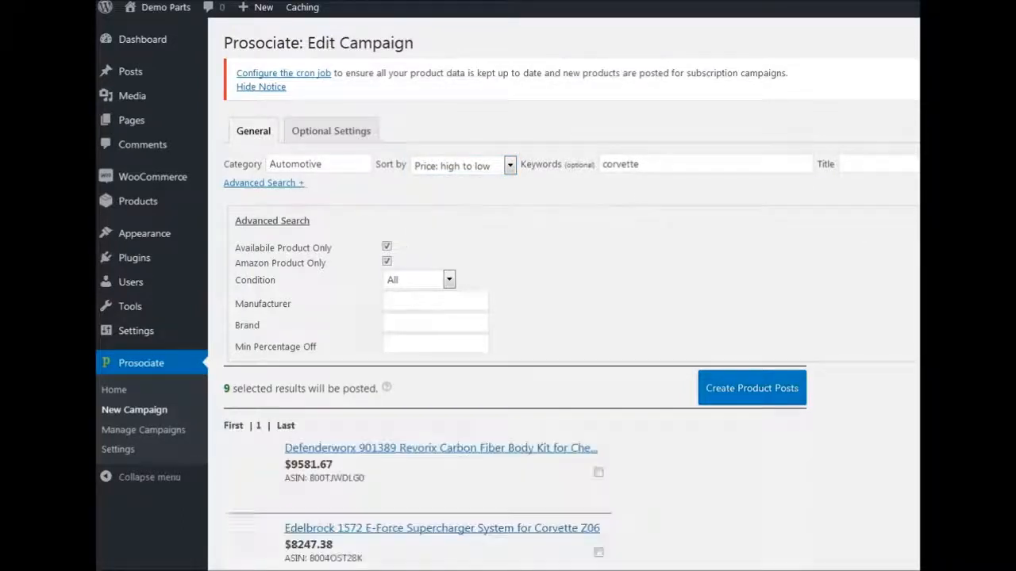
- Select the Edelbrock 1572, 1570, 1594 and 1591 superchargers, the aFe Power 540-401005-N suspension and the Soundstream XXX-15000D amp for posting
scroll(612, 350, "down", 3)
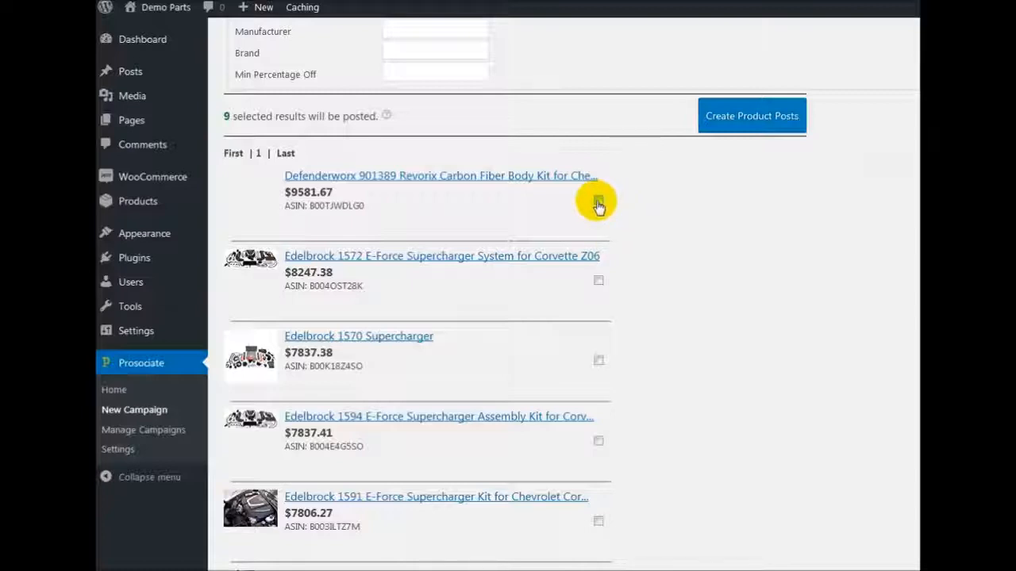
left_click(599, 280)
left_click(599, 362)
left_click(598, 440)
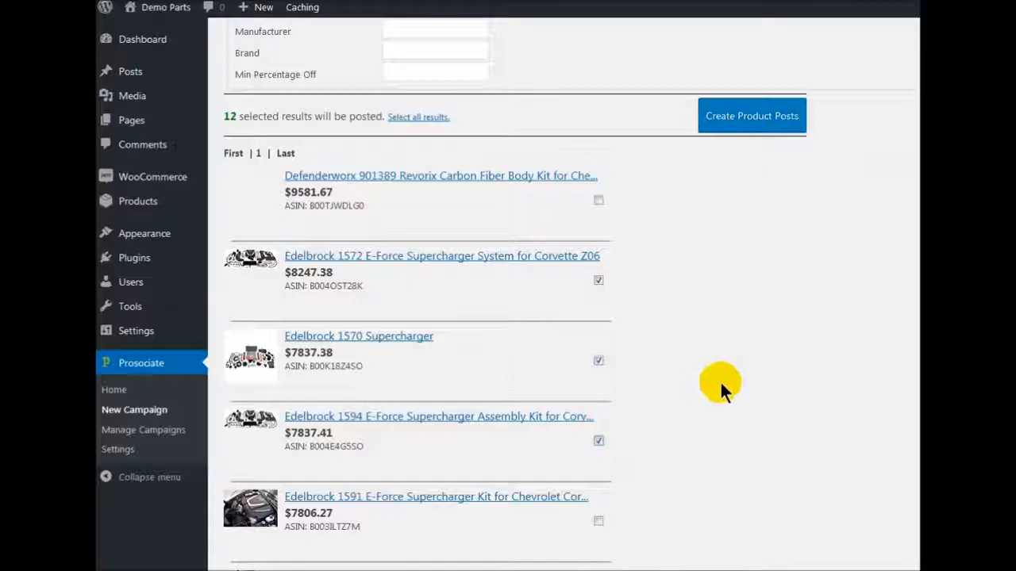
scroll(720, 380, "down", 3)
left_click(598, 248)
left_click(598, 329)
left_click(598, 503)
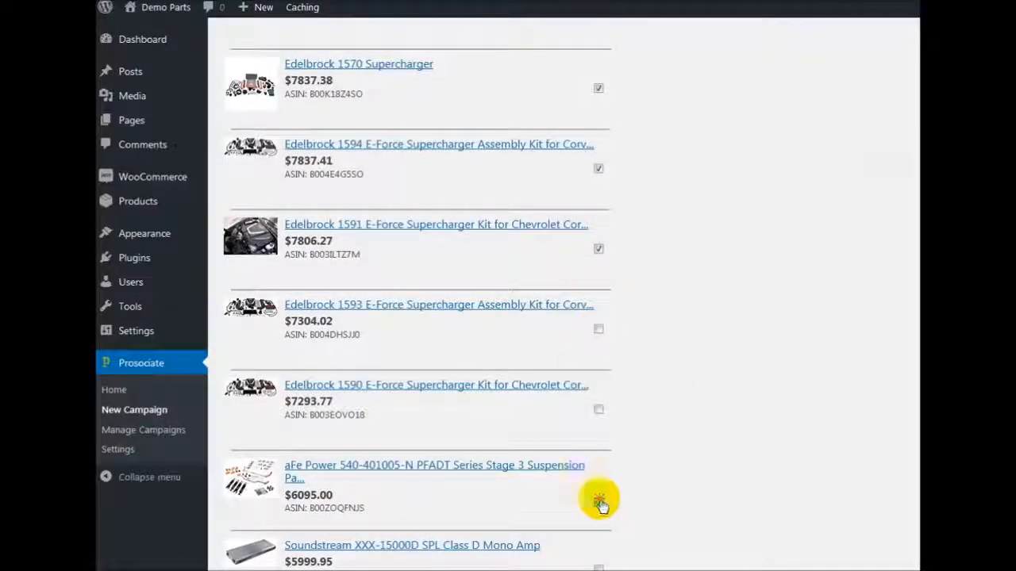
scroll(707, 425, "down", 1)
left_click(599, 459)
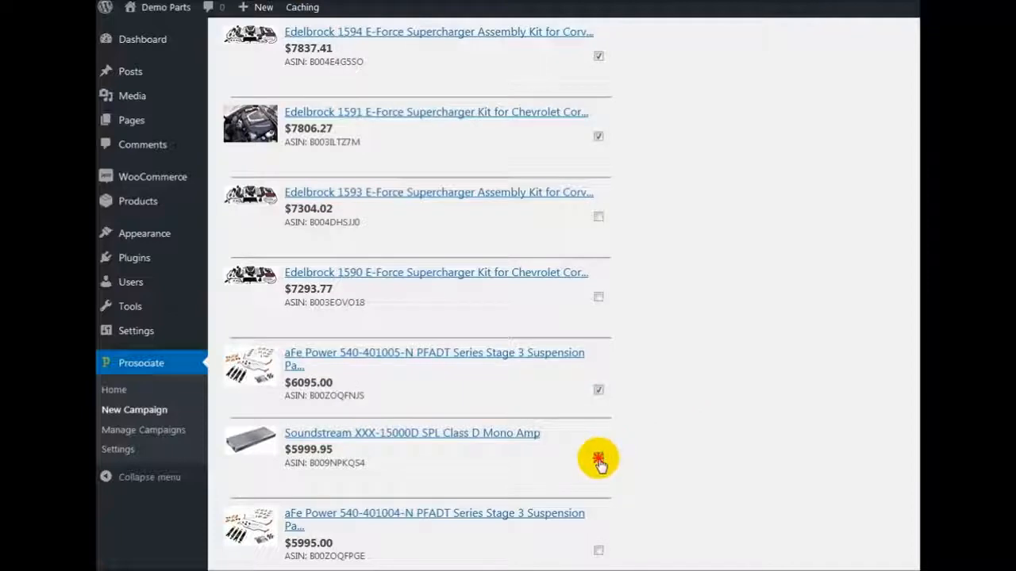
scroll(685, 427, "up", 5)
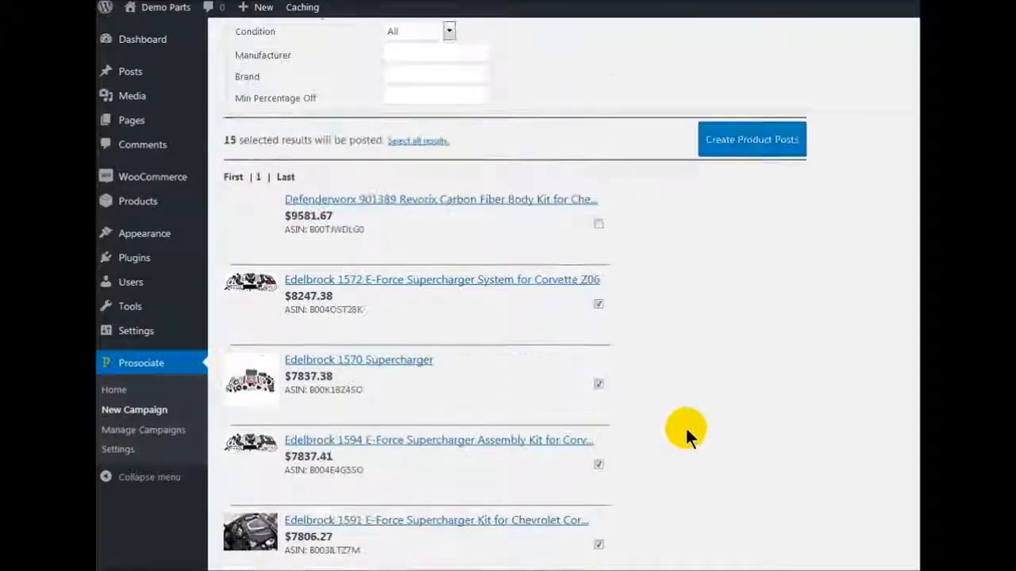
- Replace the individual product selection with all available results and look over the list
left_click(419, 141)
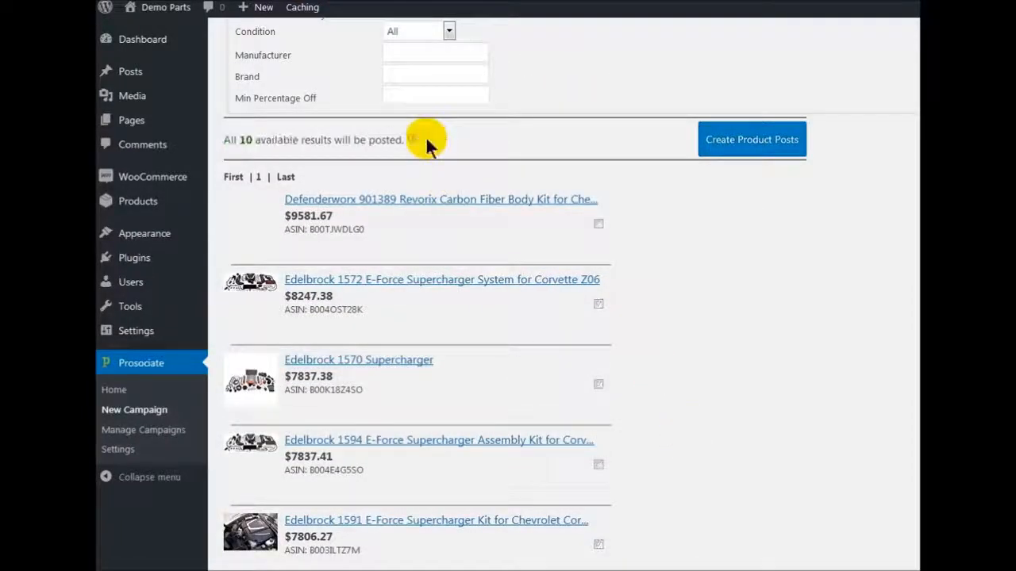
scroll(476, 159, "up", 3)
scroll(688, 287, "down", 5)
scroll(690, 285, "up", 1)
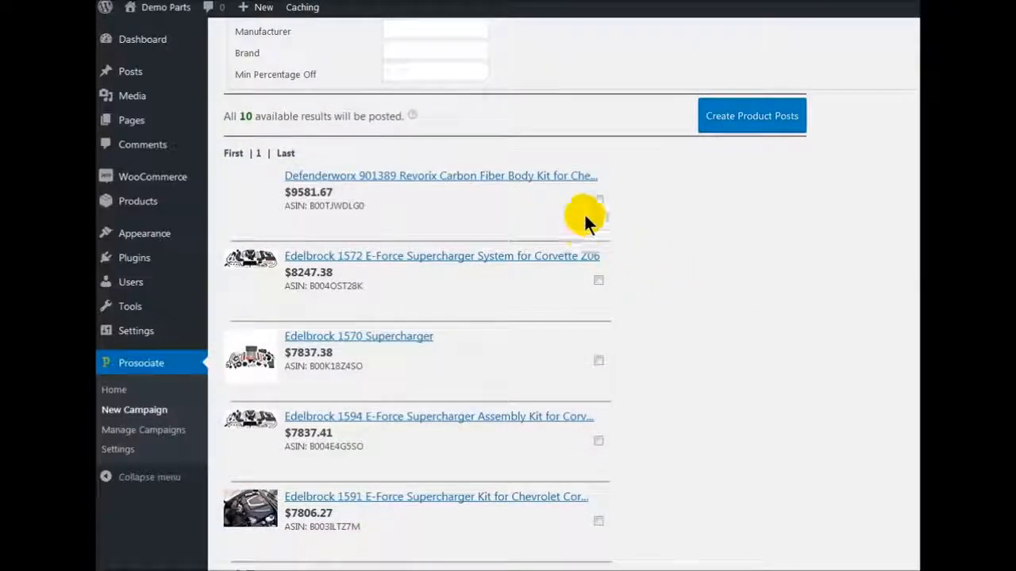
- Select only the Edelbrock 1572 supercharger, both aFe Power suspension products (540-401005-N and 540-401004-N) and the Soundstream XXX-15000D amp for posting
left_click(599, 281)
scroll(704, 311, "down", 3)
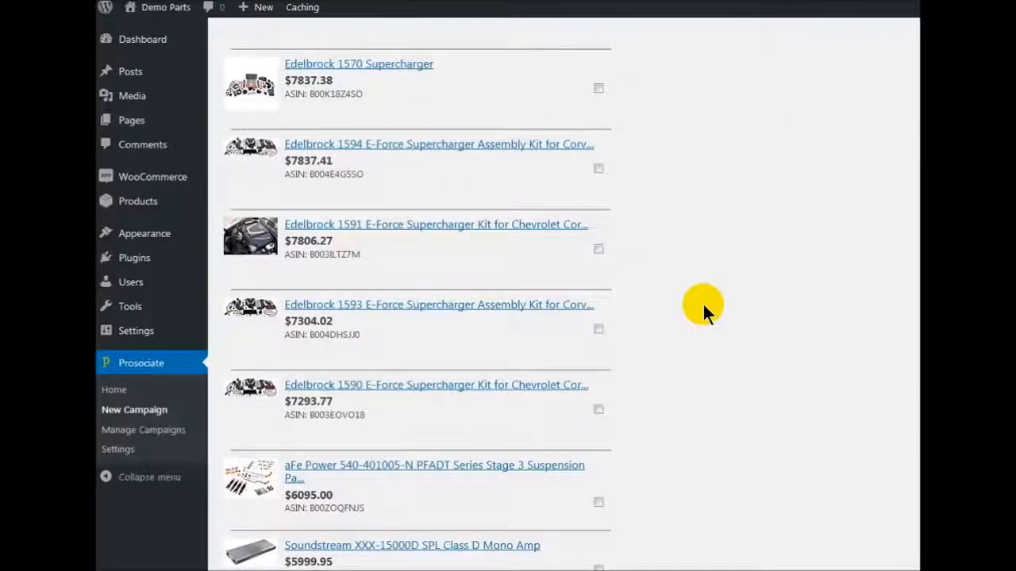
scroll(702, 303, "down", 1)
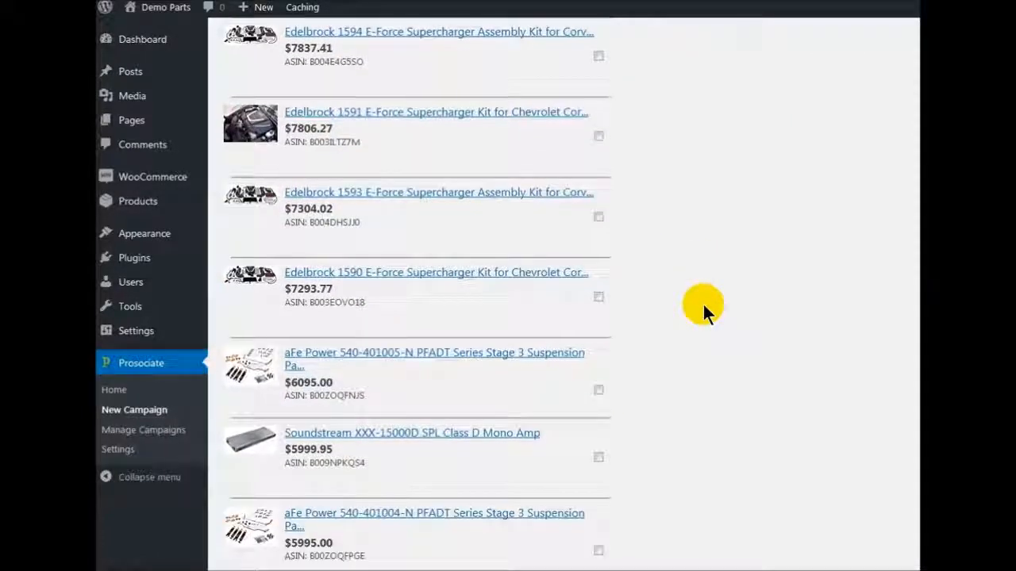
left_click(598, 390)
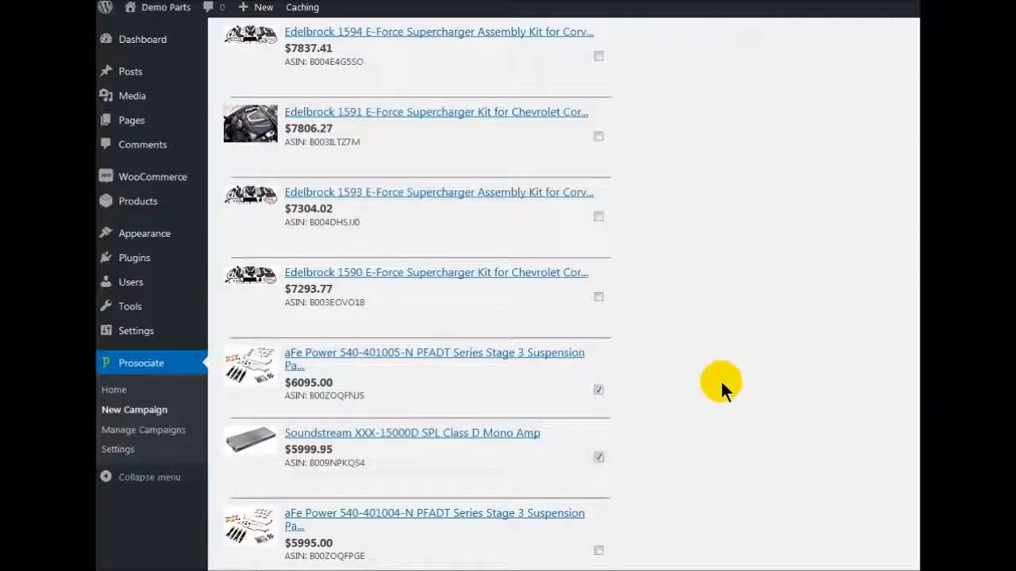
left_click(598, 550)
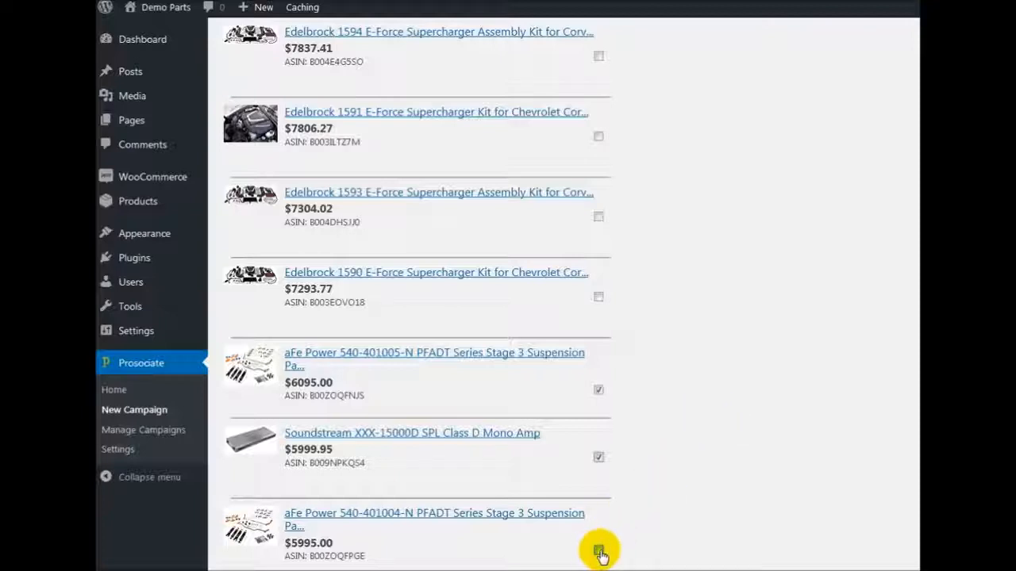
scroll(737, 454, "up", 5)
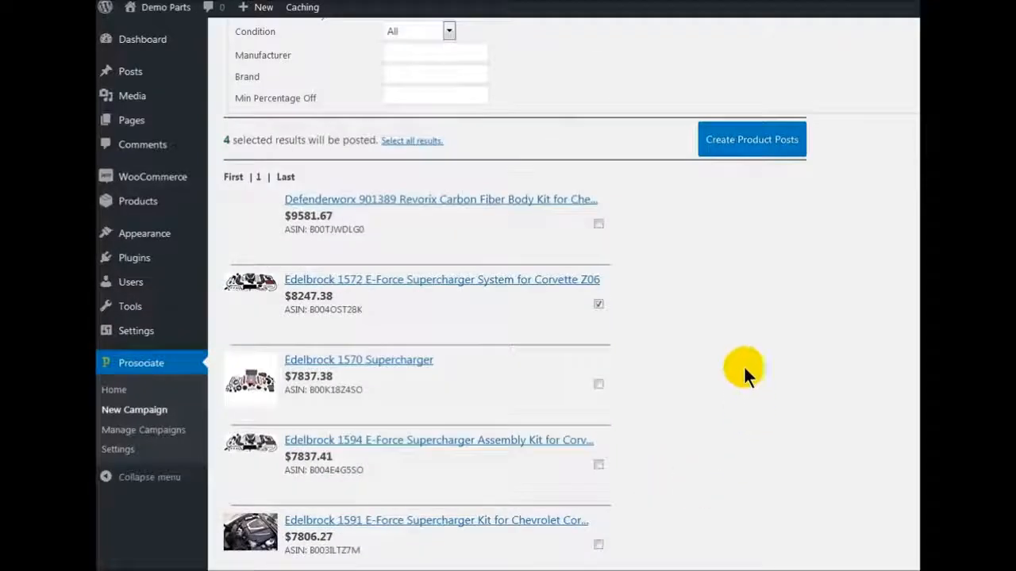
- Add the Edelbrock 1570 Supercharger and the Edelbrock 1594 E-Force Supercharger Assembly Kit to the products selected for posting
left_click(599, 384)
left_click(598, 463)
scroll(718, 434, "up", 3)
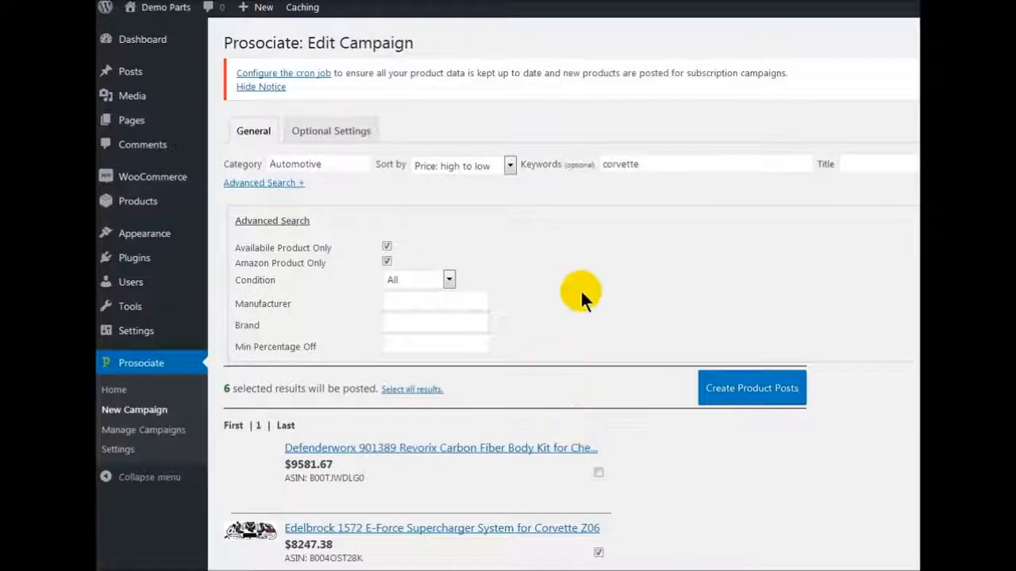
- In the campaign's optional settings, give all products the specified post date "now" and turn off posting of "Child" products
left_click(331, 132)
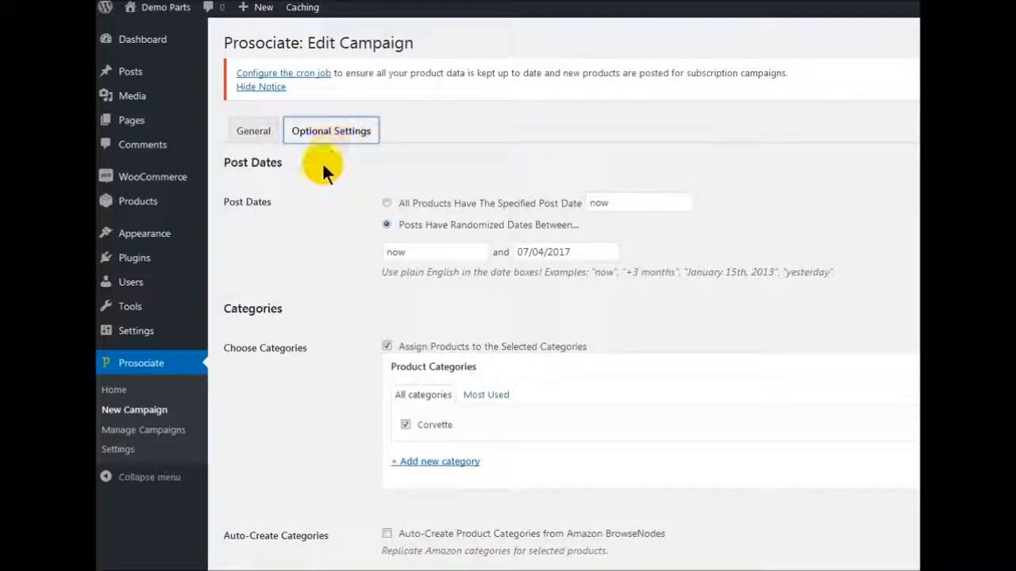
left_click(386, 203)
scroll(710, 294, "down", 4)
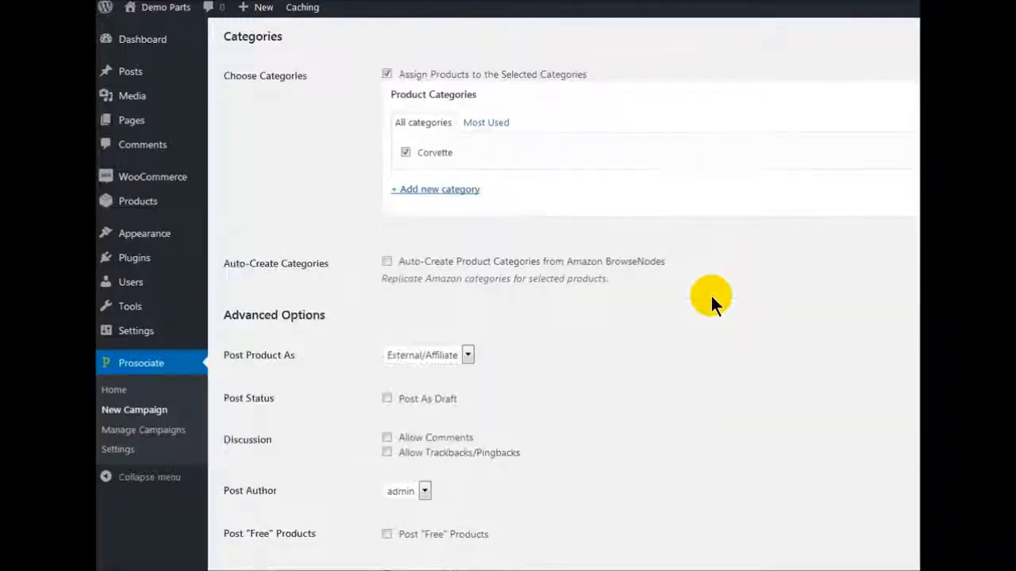
scroll(710, 293, "down", 2)
left_click(388, 459)
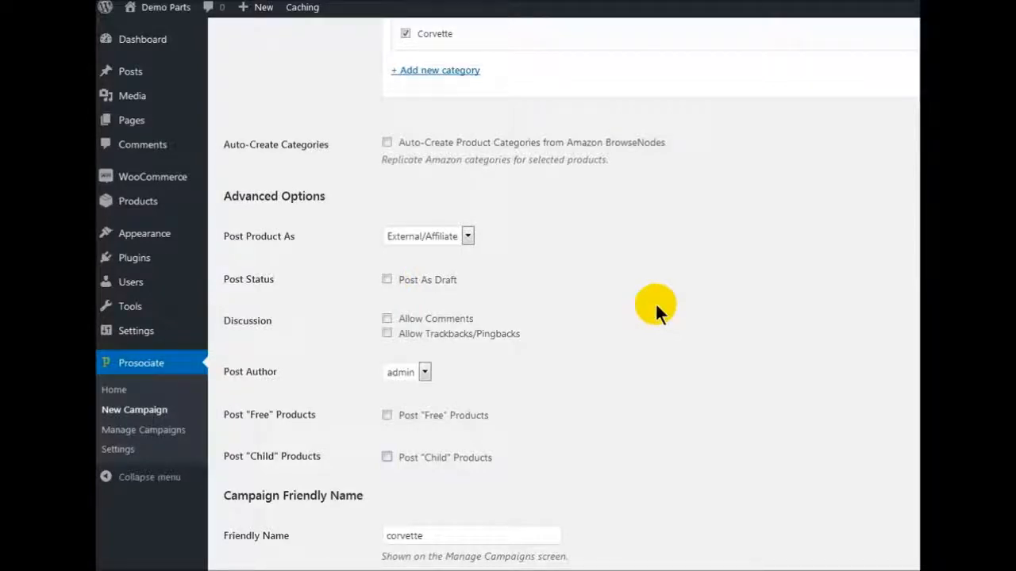
scroll(654, 301, "up", 5)
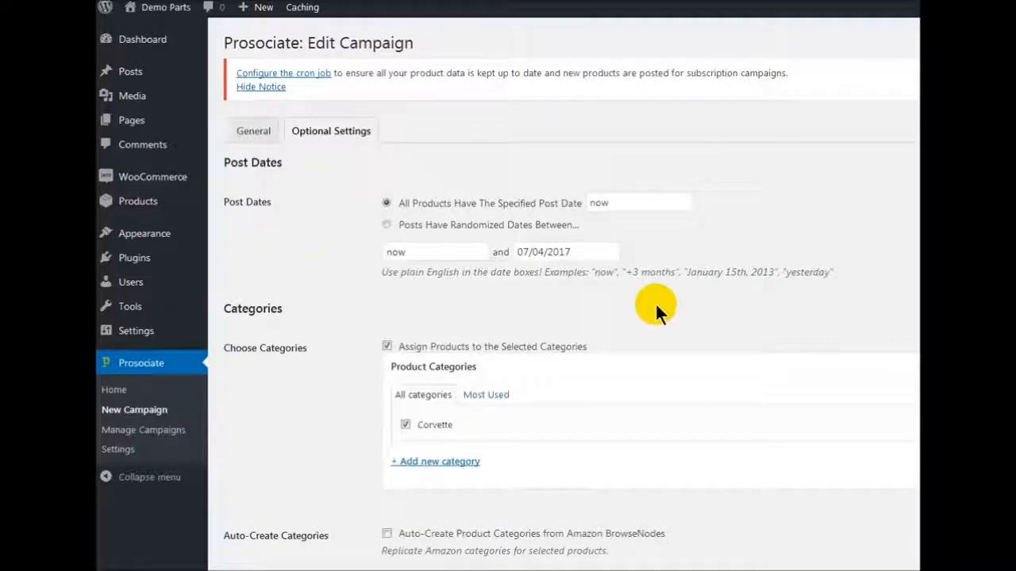
- Create the product posts for the selected search results and show the posting logs
left_click(250, 131)
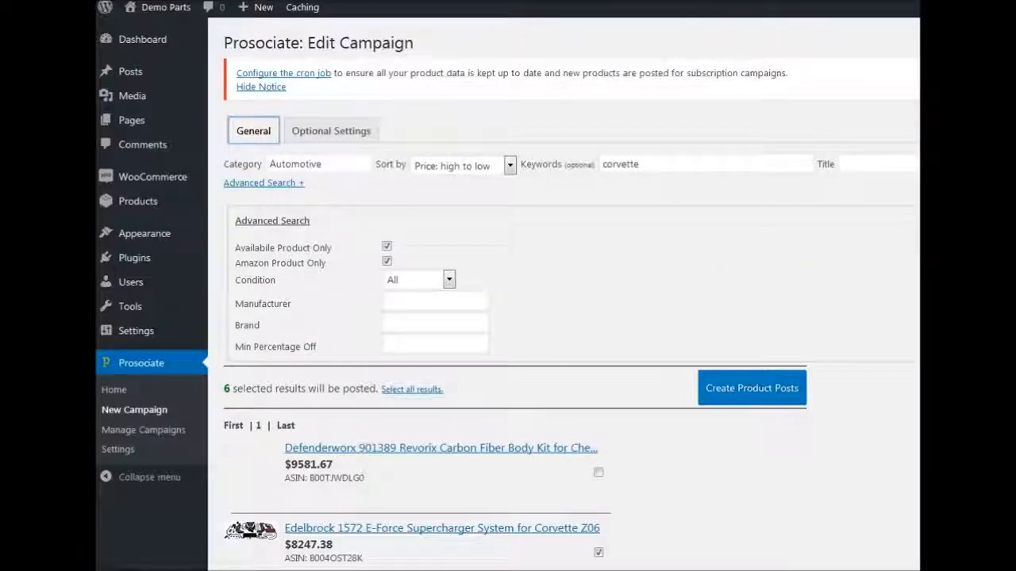
scroll(584, 325, "down", 3)
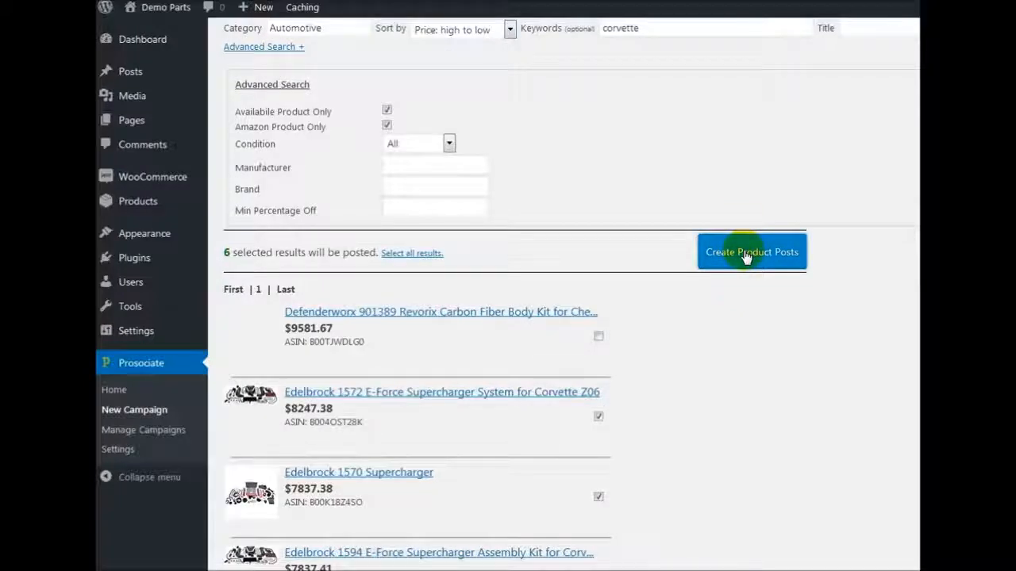
left_click(746, 254)
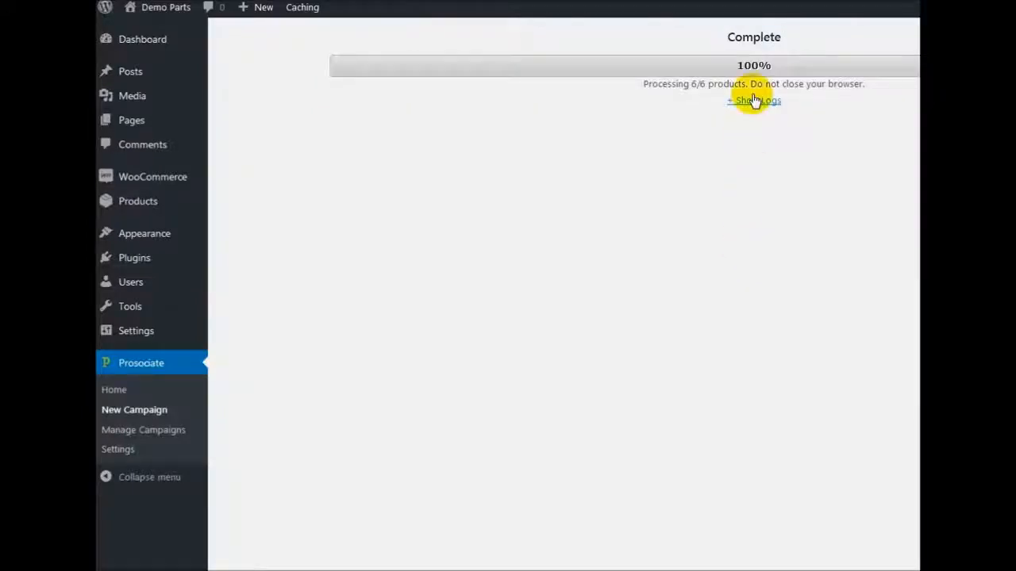
left_click(755, 100)
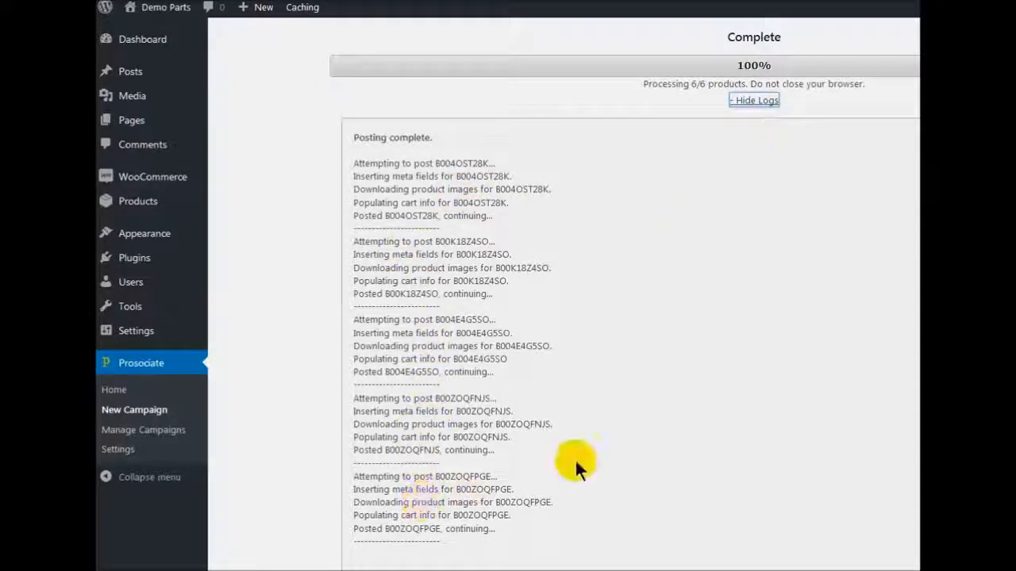
- Visit the Demo Parts storefront and look over the products posted on the shop page
mouse_move(166, 11)
left_click(152, 38)
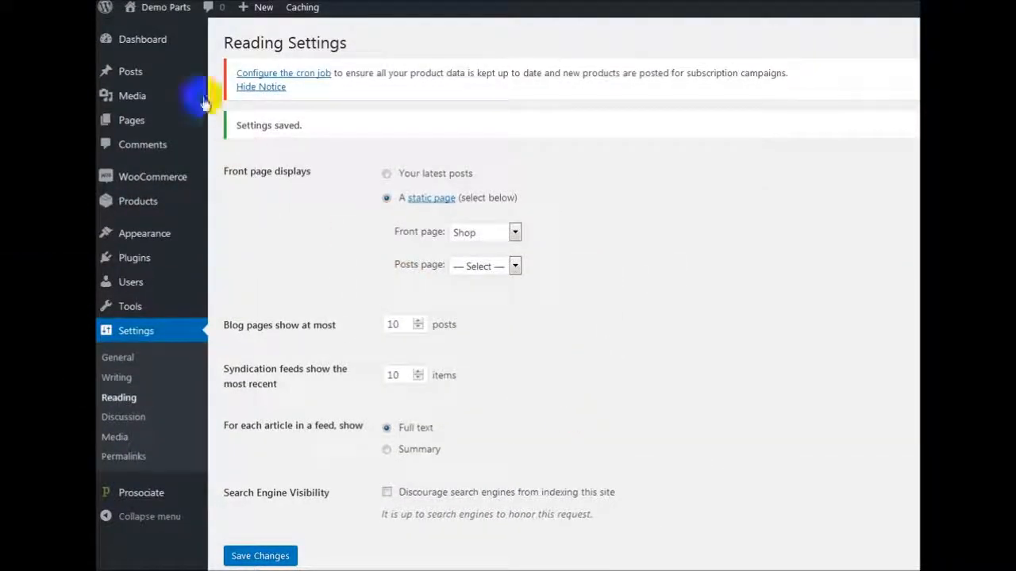
mouse_move(139, 10)
left_click(150, 38)
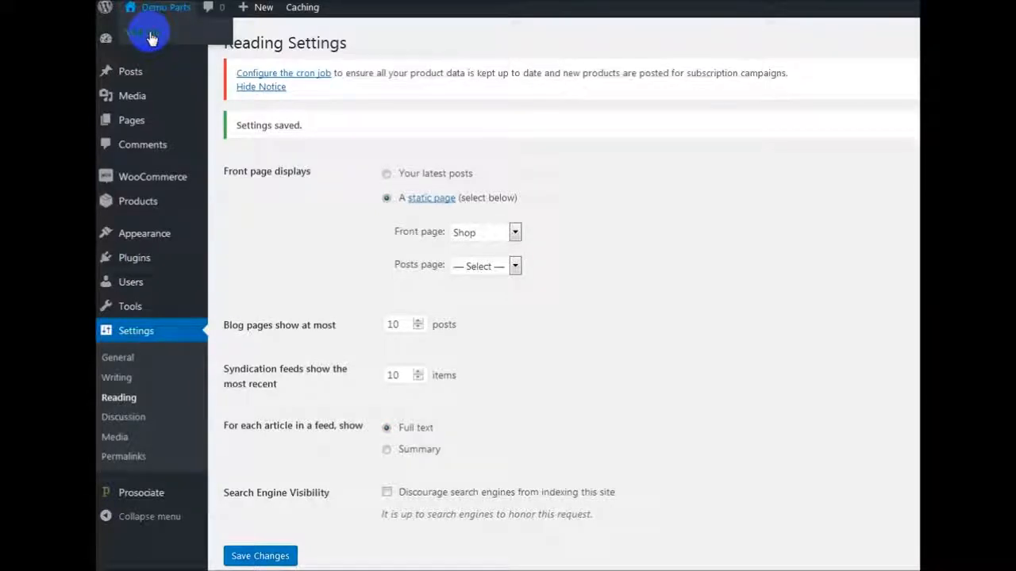
scroll(645, 242, "down", 3)
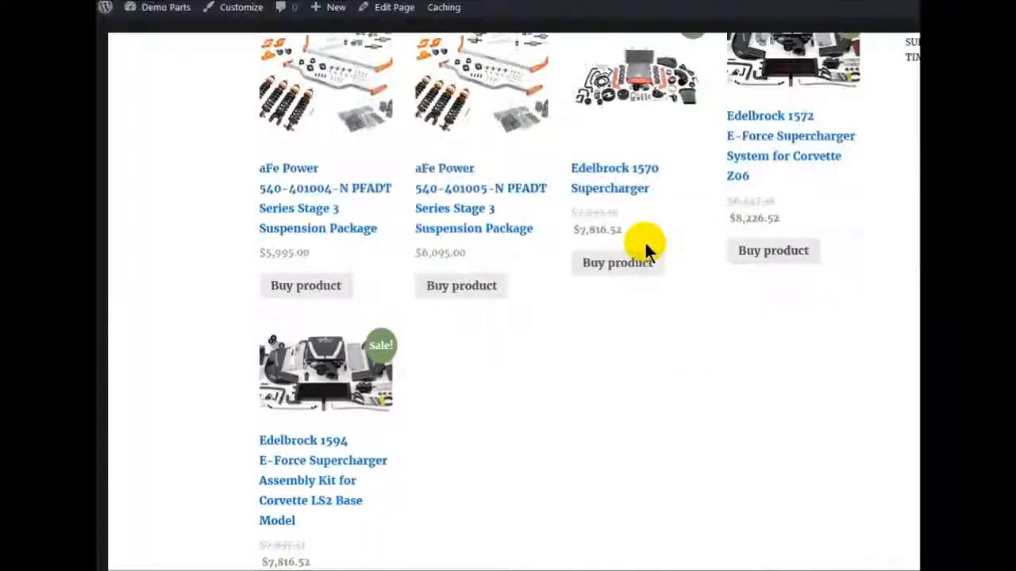
scroll(643, 247, "up", 3)
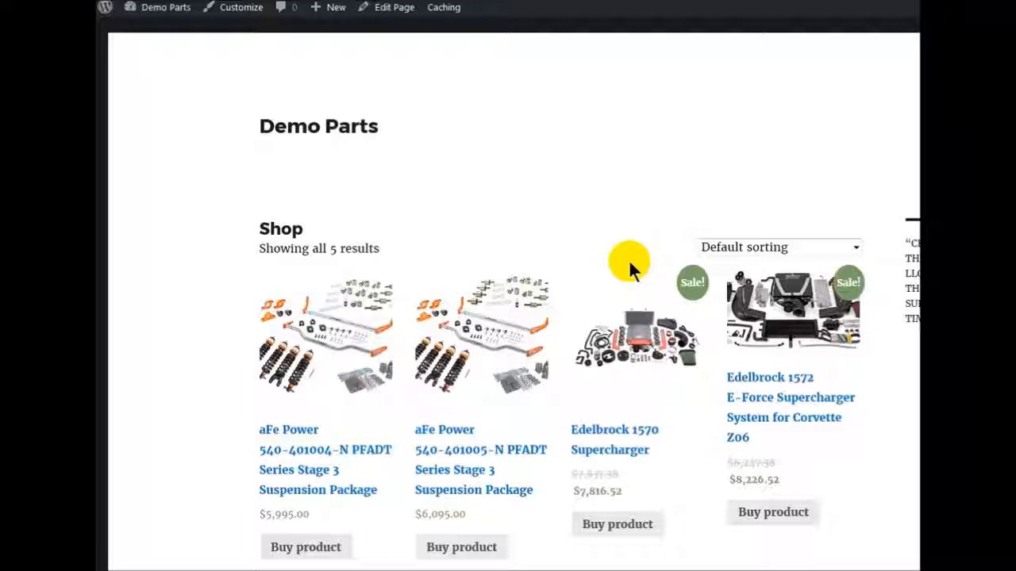
scroll(628, 262, "down", 2)
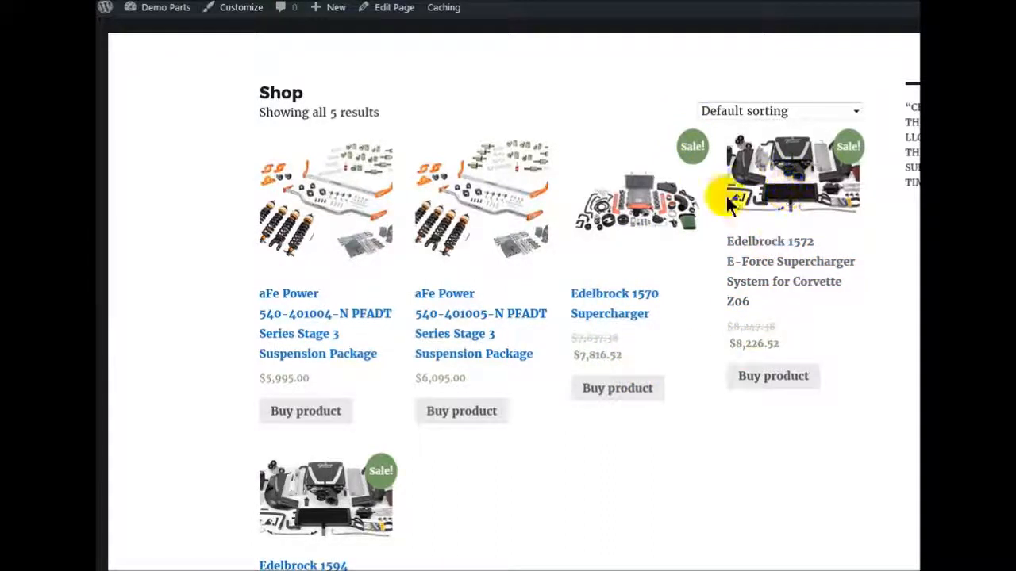
- Open the Edelbrock 1570 Supercharger's product page and review its description and related products
left_click(613, 295)
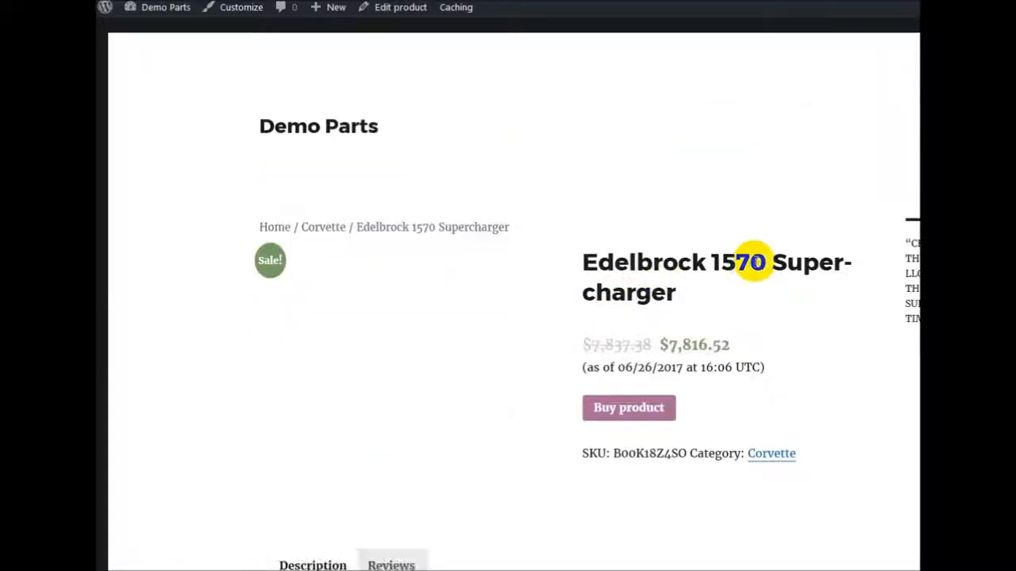
scroll(750, 261, "down", 4)
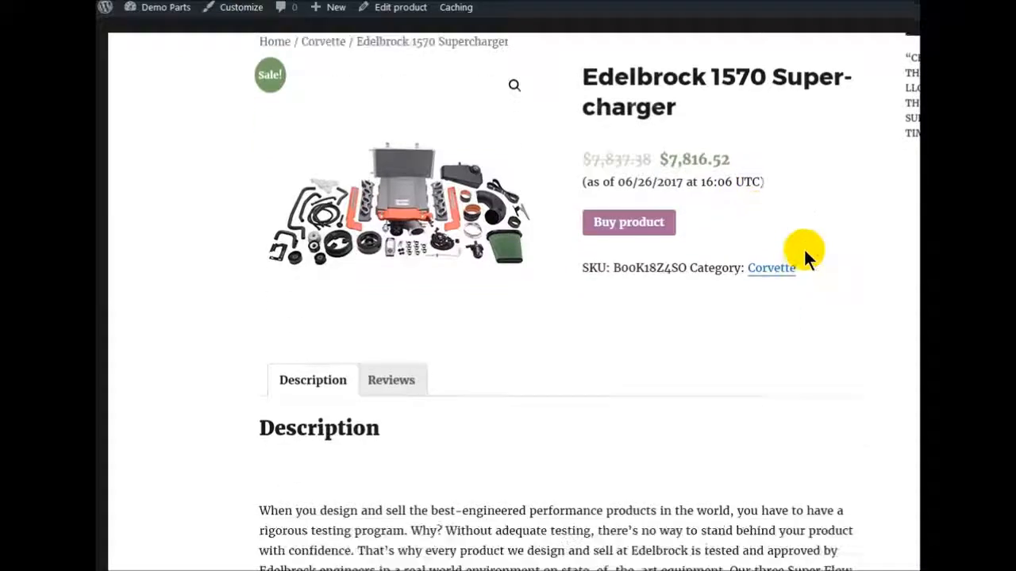
scroll(803, 255, "down", 3)
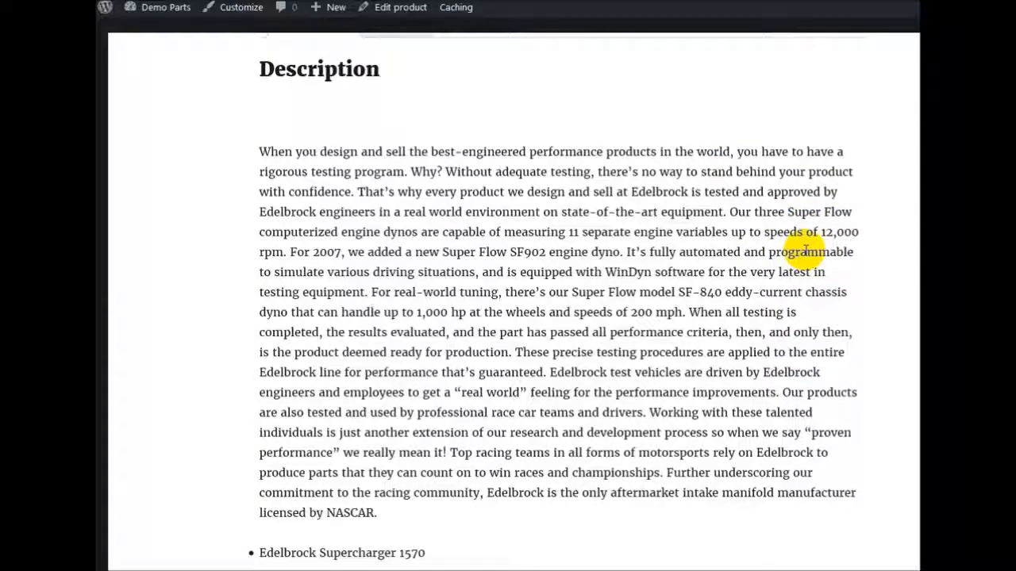
scroll(803, 256, "down", 1)
scroll(804, 256, "down", 4)
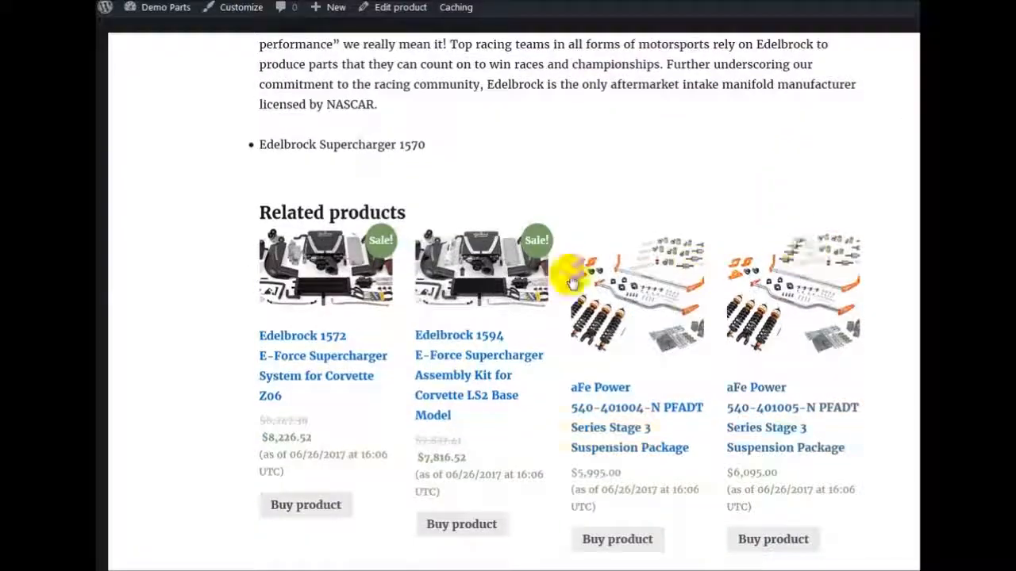
scroll(641, 347, "down", 1)
scroll(641, 347, "up", 12)
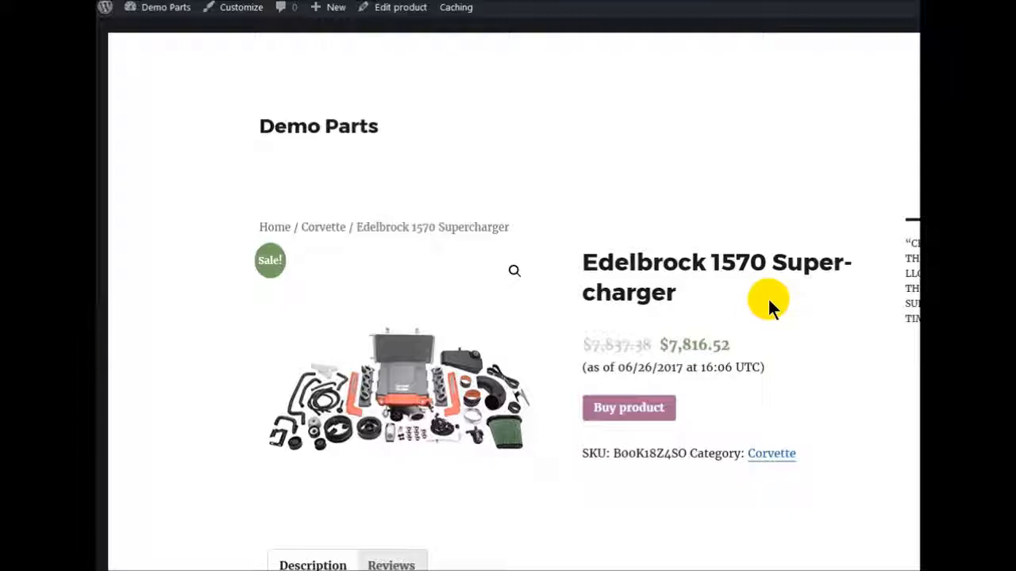
- Follow the Edelbrock 1570 Supercharger's buy link and check the product's page on Amazon
scroll(768, 297, "down", 3)
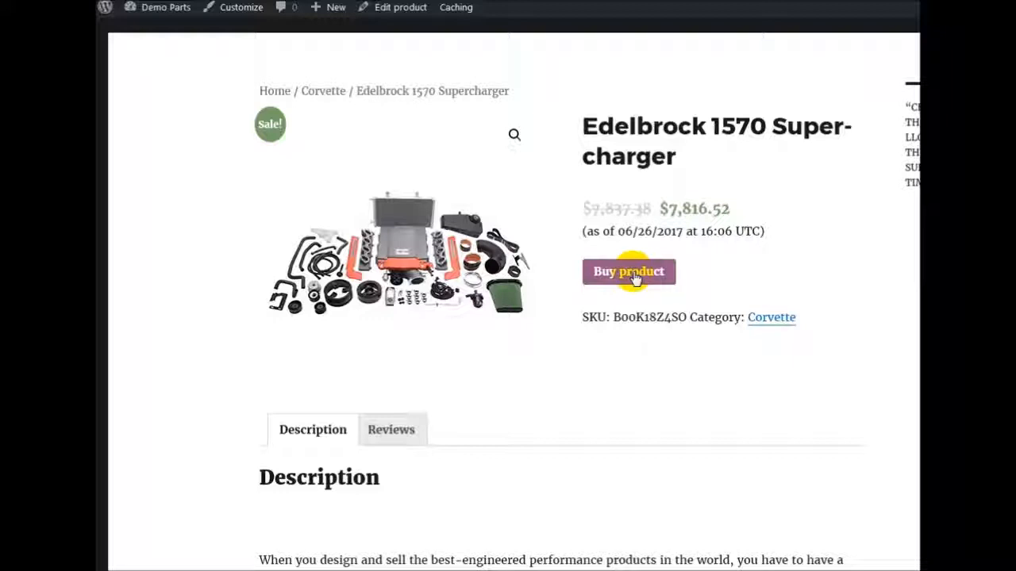
left_click(633, 274)
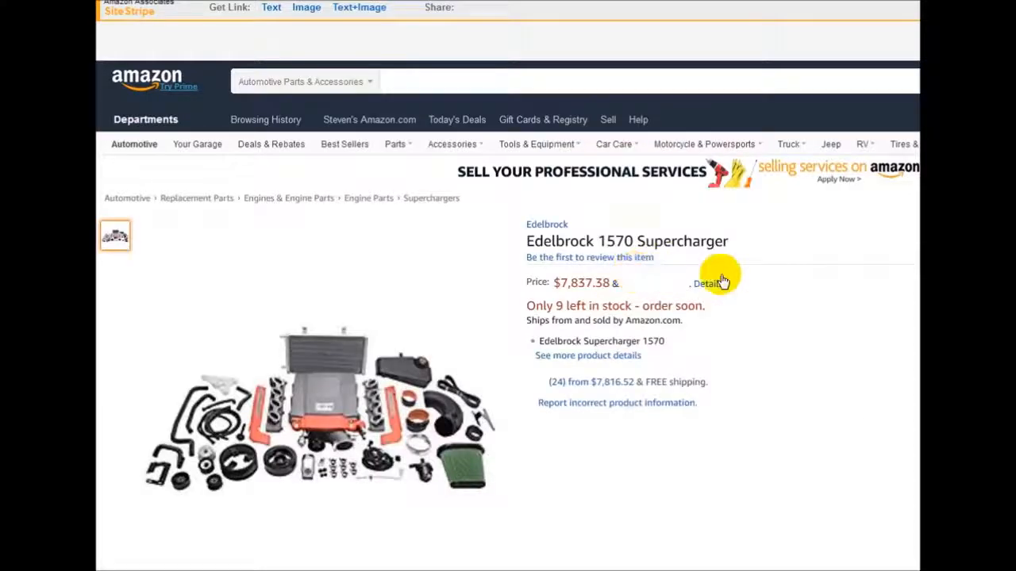
scroll(776, 273, "down", 2)
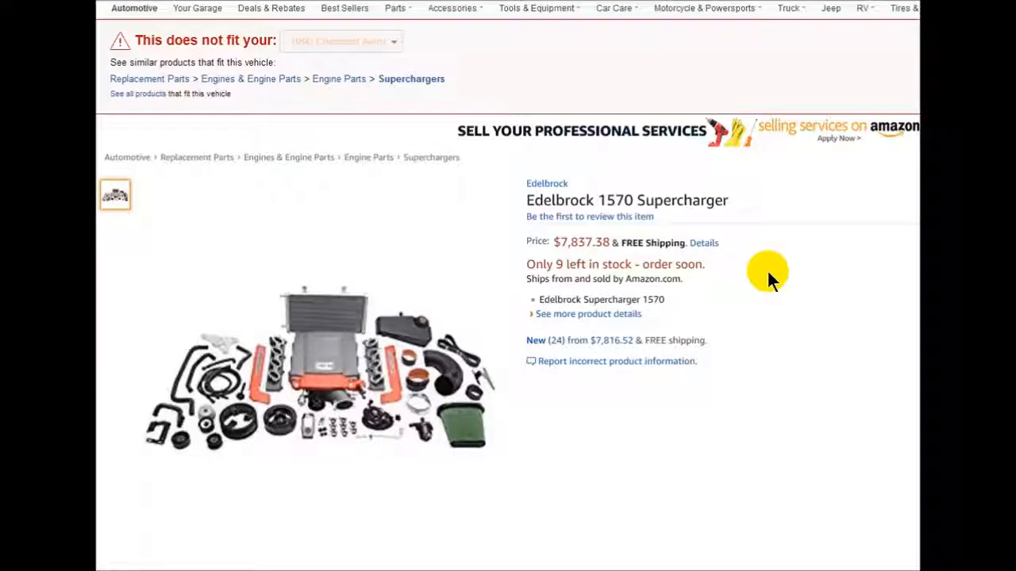
scroll(157, 21, "down", 2)
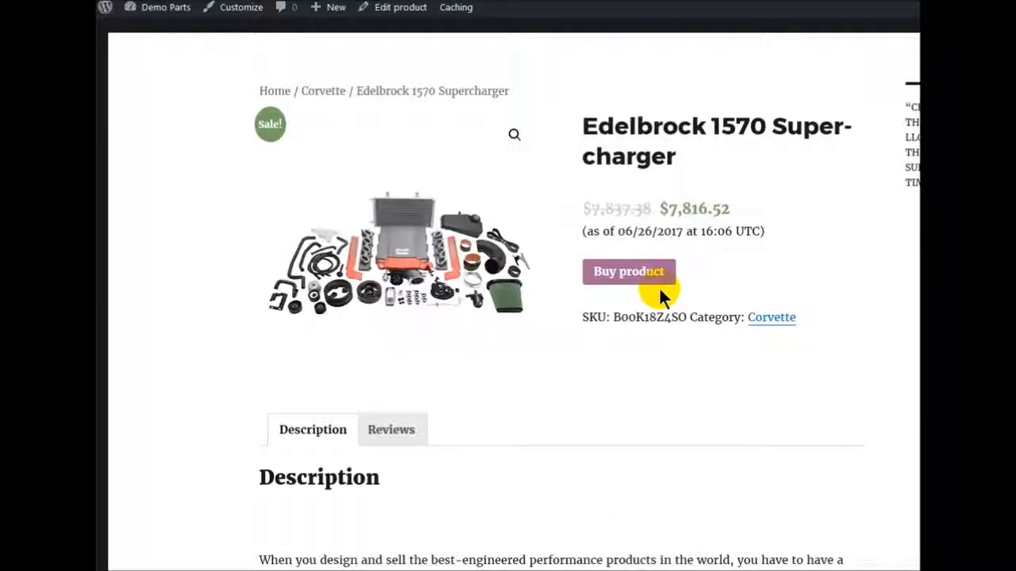
- Back on the store's product page, examine the supercharger's customer review form and return to the description
left_click(388, 432)
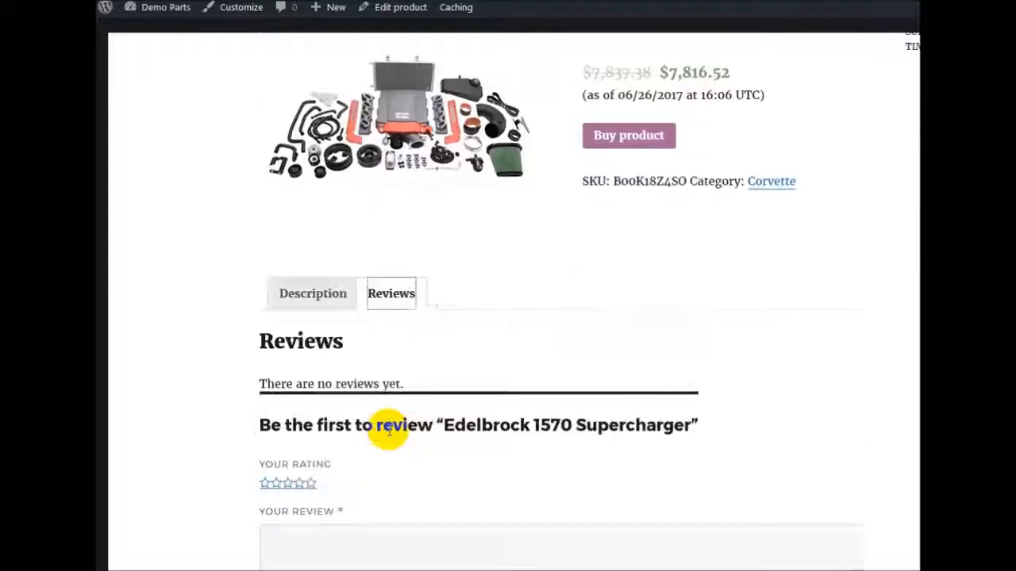
scroll(545, 352, "down", 5)
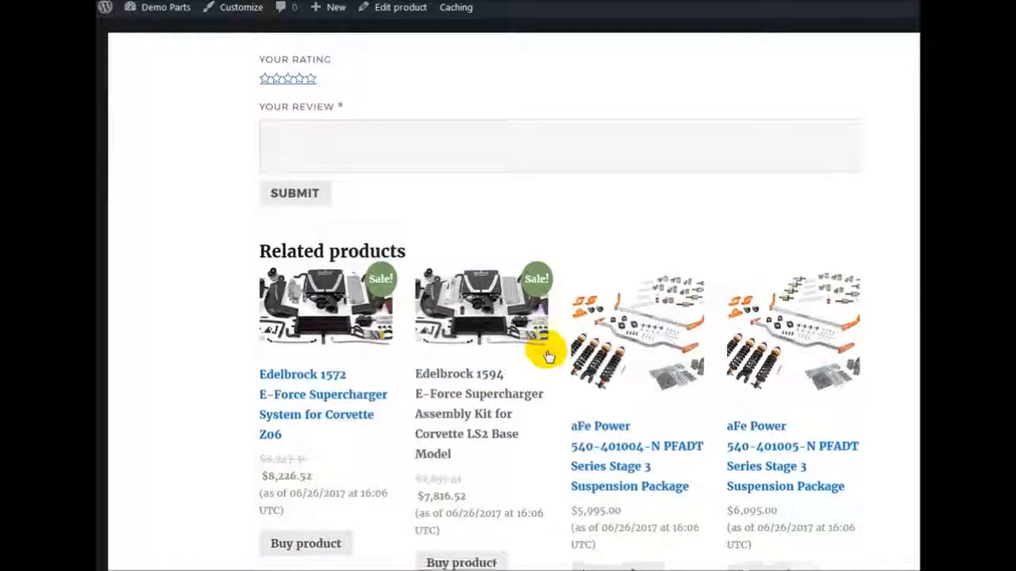
scroll(548, 356, "up", 3)
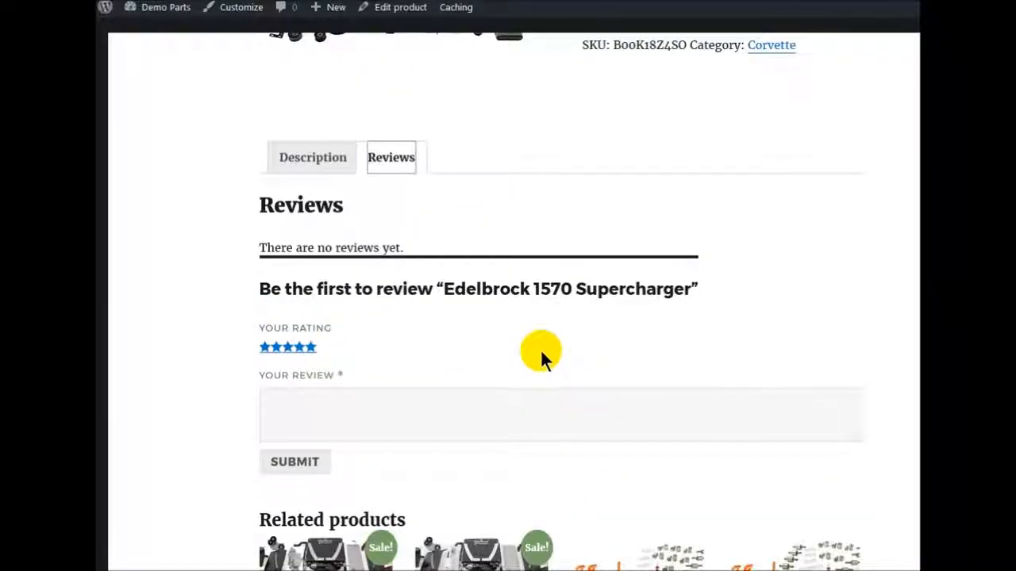
left_click(428, 407)
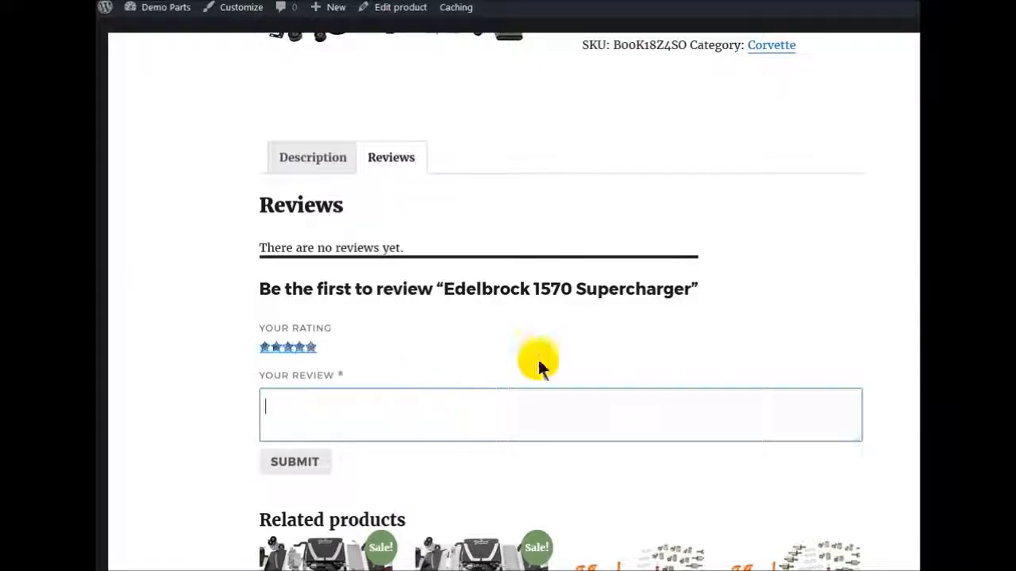
left_click(325, 159)
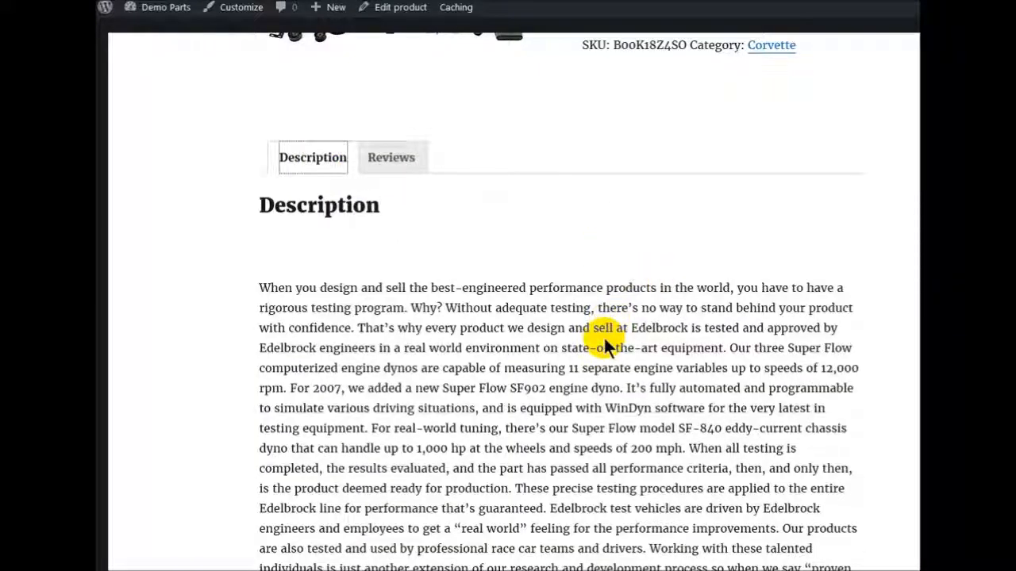
- View the supercharger's product image enlarged and close the enlarged view
scroll(603, 346, "up", 5)
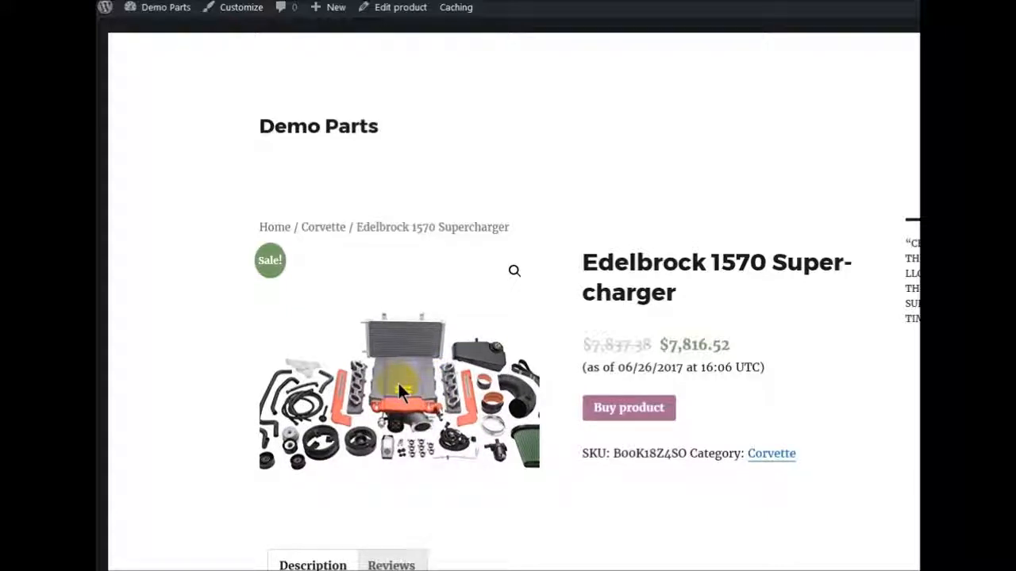
left_click(515, 272)
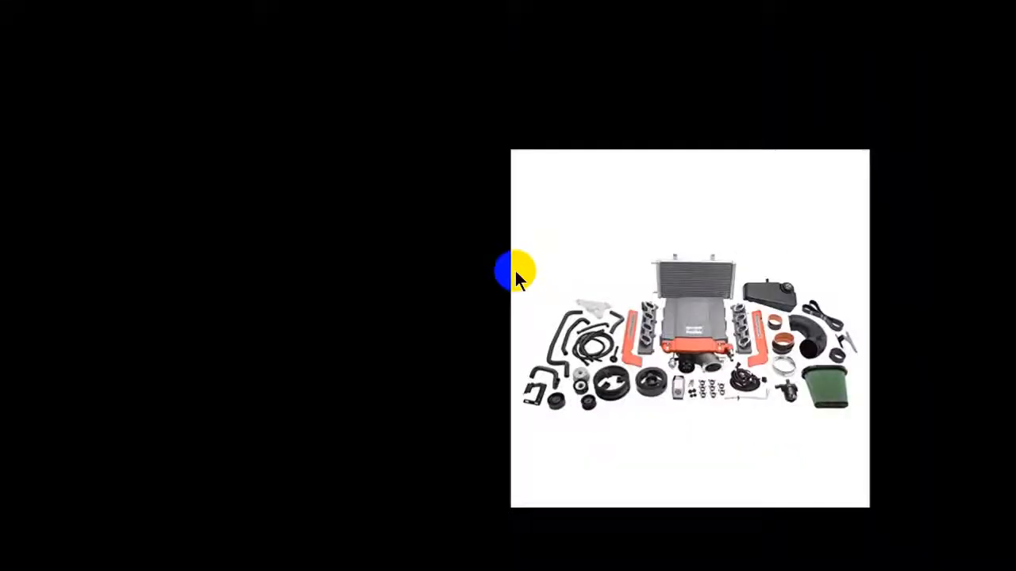
left_click(424, 342)
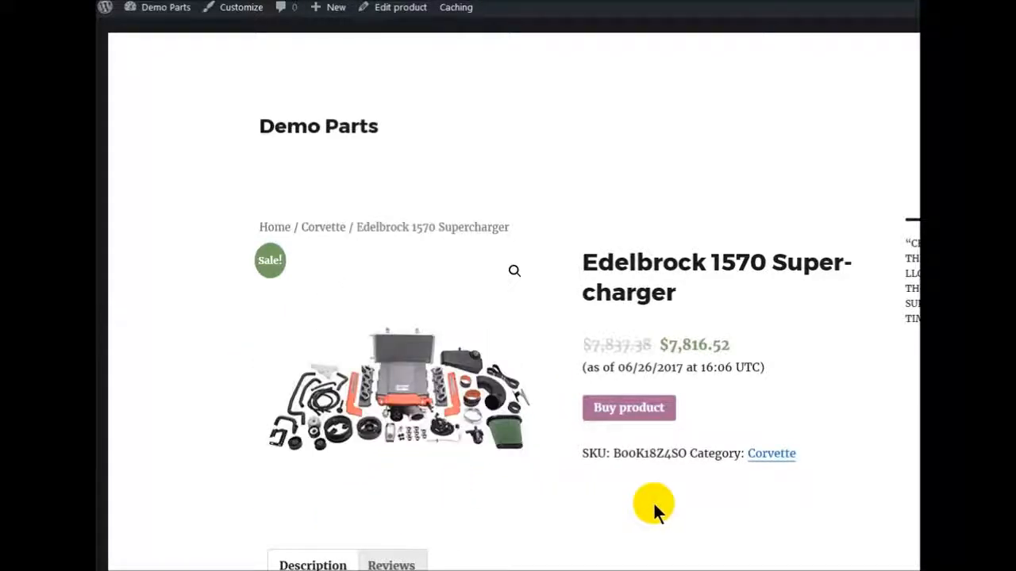
- Open the Corvette category from the product page and look over the products listed in it
scroll(653, 503, "down", 2)
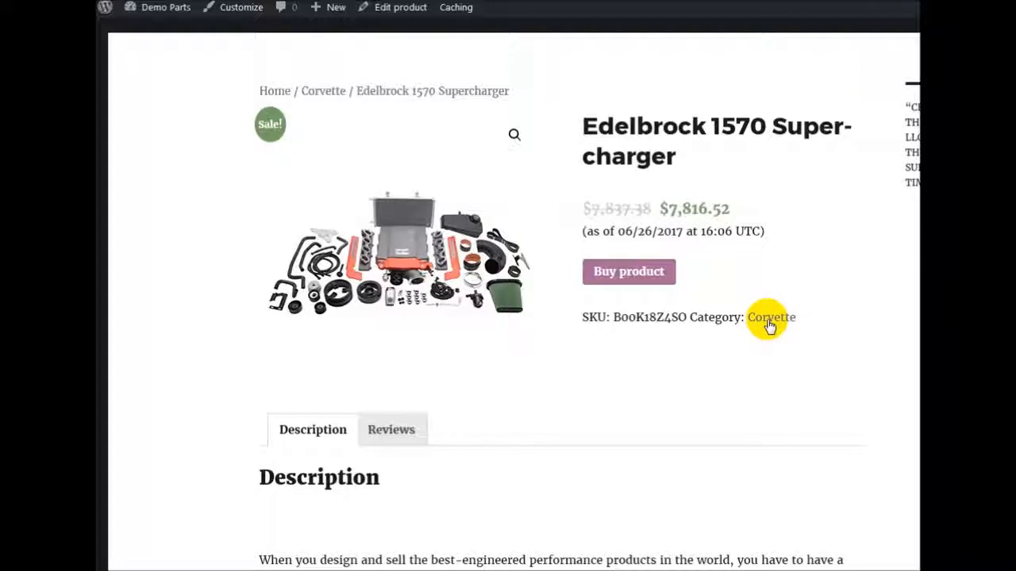
left_click(770, 320)
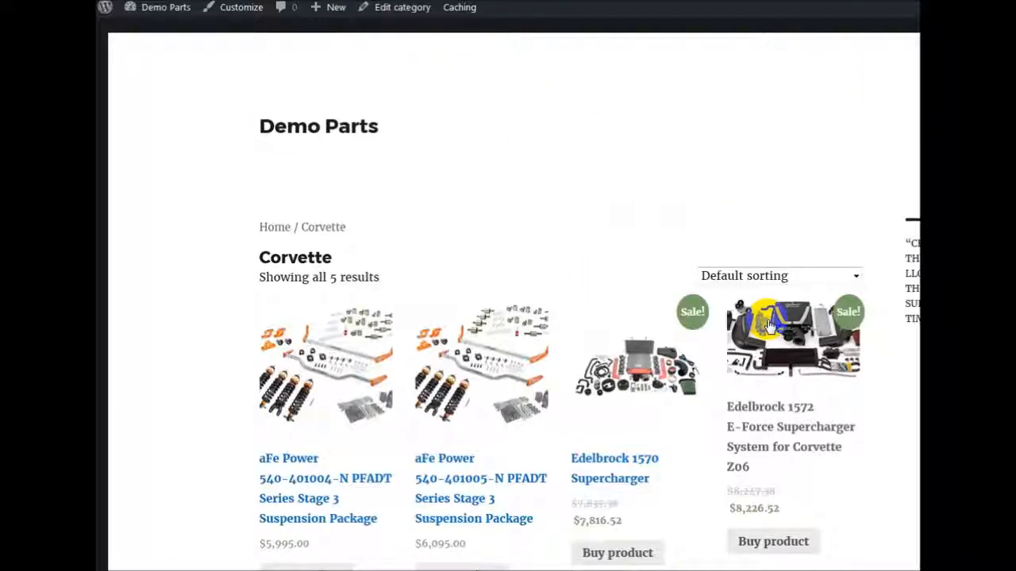
scroll(717, 384, "down", 4)
scroll(720, 379, "up", 3)
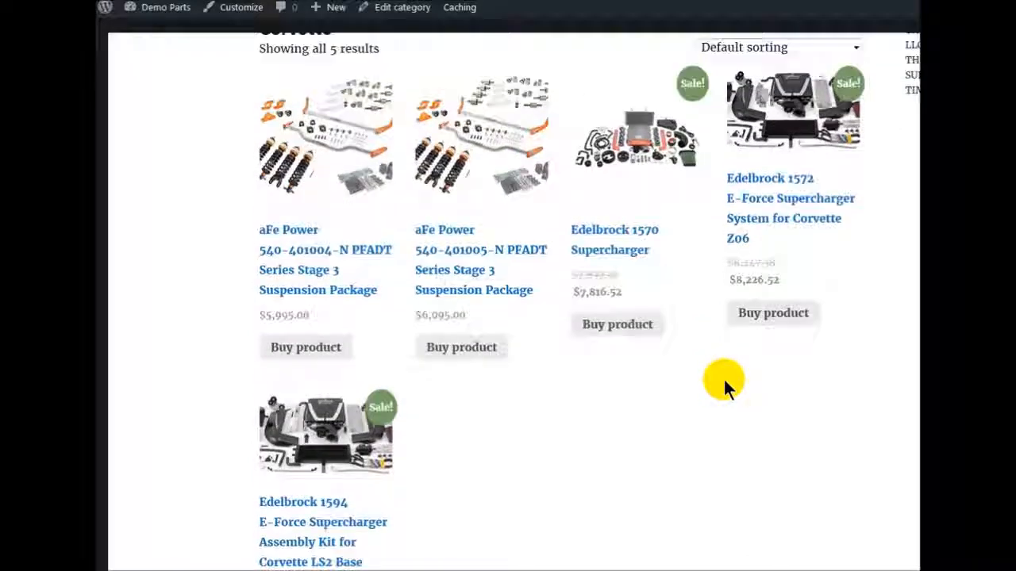
scroll(726, 385, "down", 4)
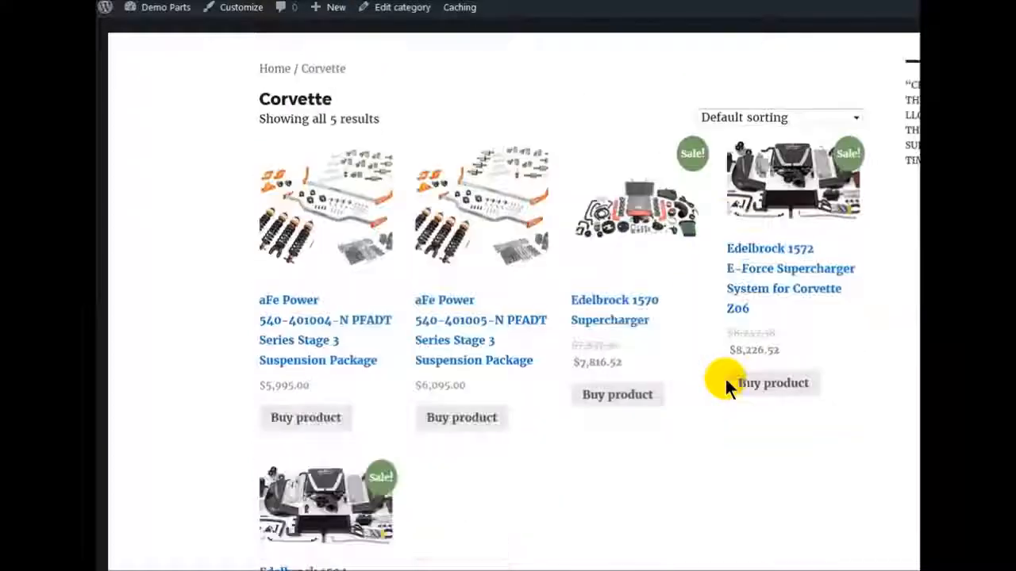
scroll(726, 385, "down", 1)
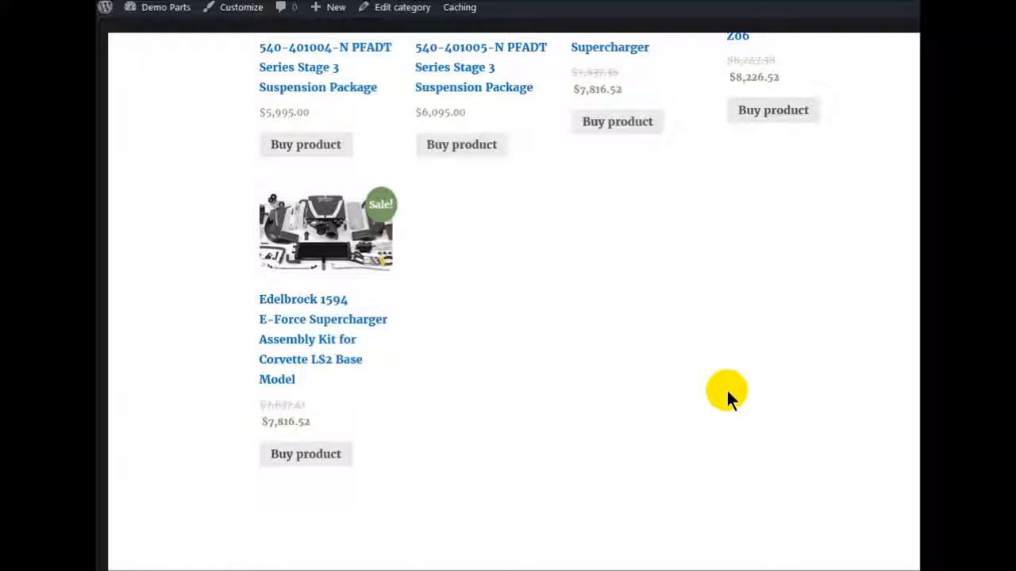
scroll(736, 354, "up", 5)
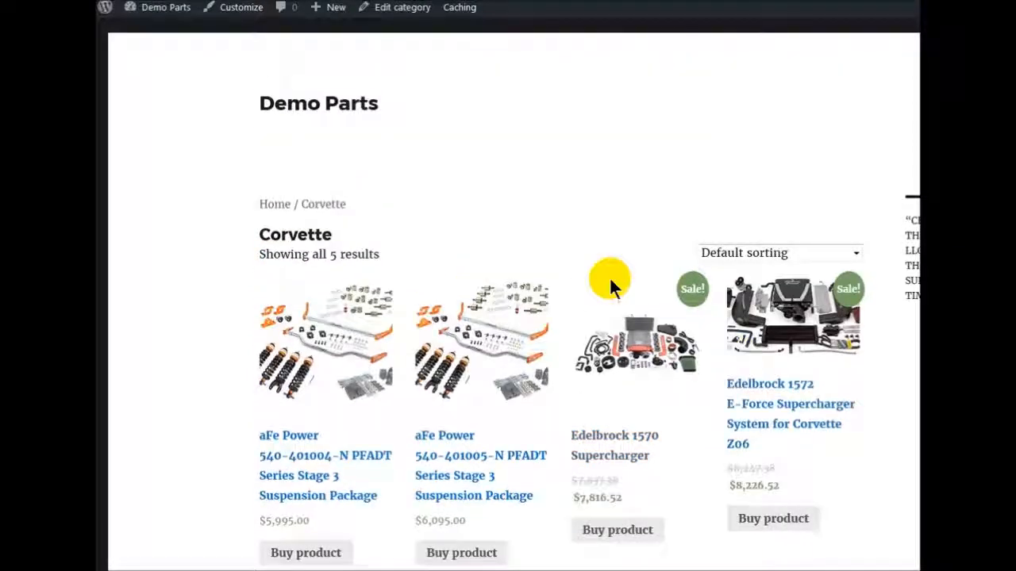